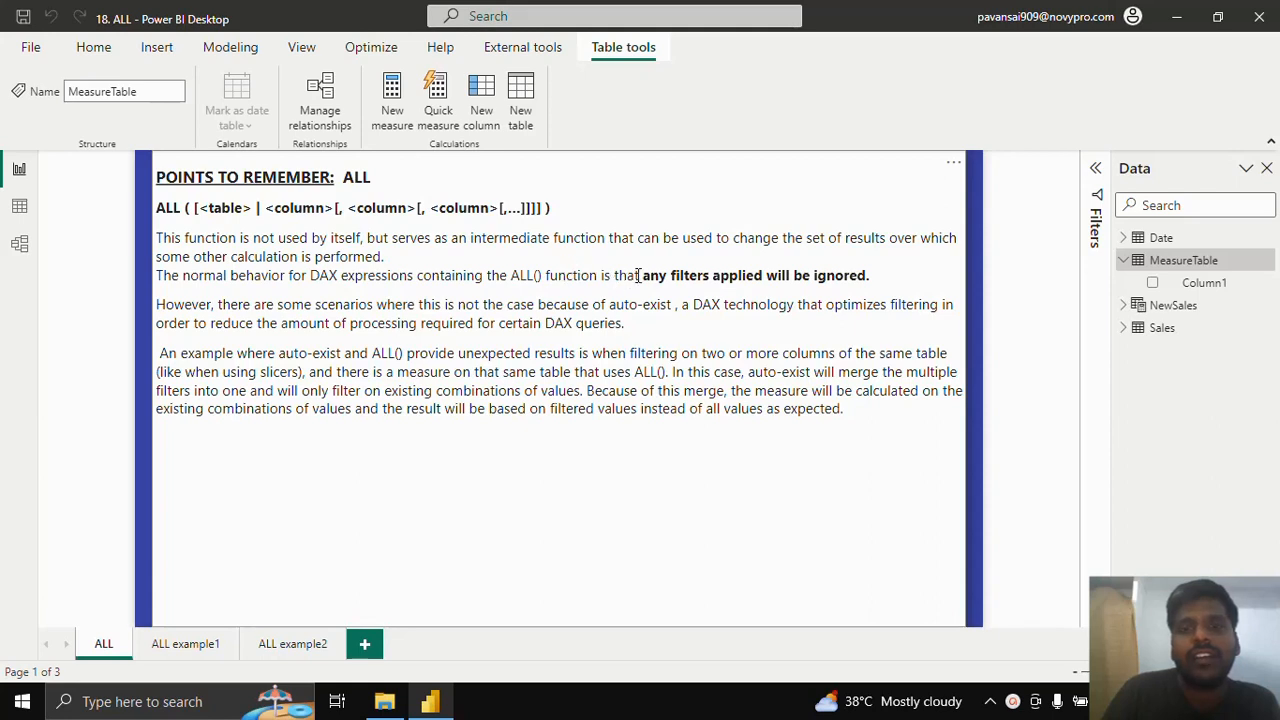
Highlight the note about applied filters being ignored and review the ALL function notes
left_click_drag(667, 279, 862, 278)
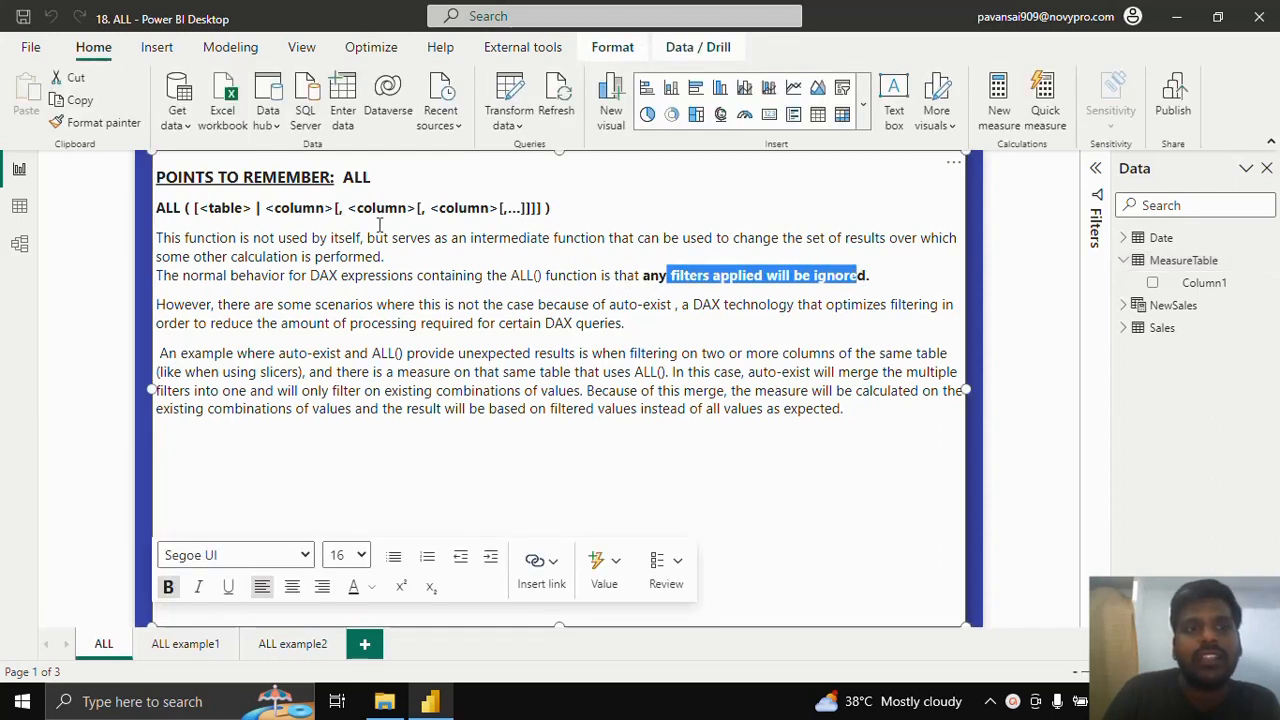
left_click(434, 246)
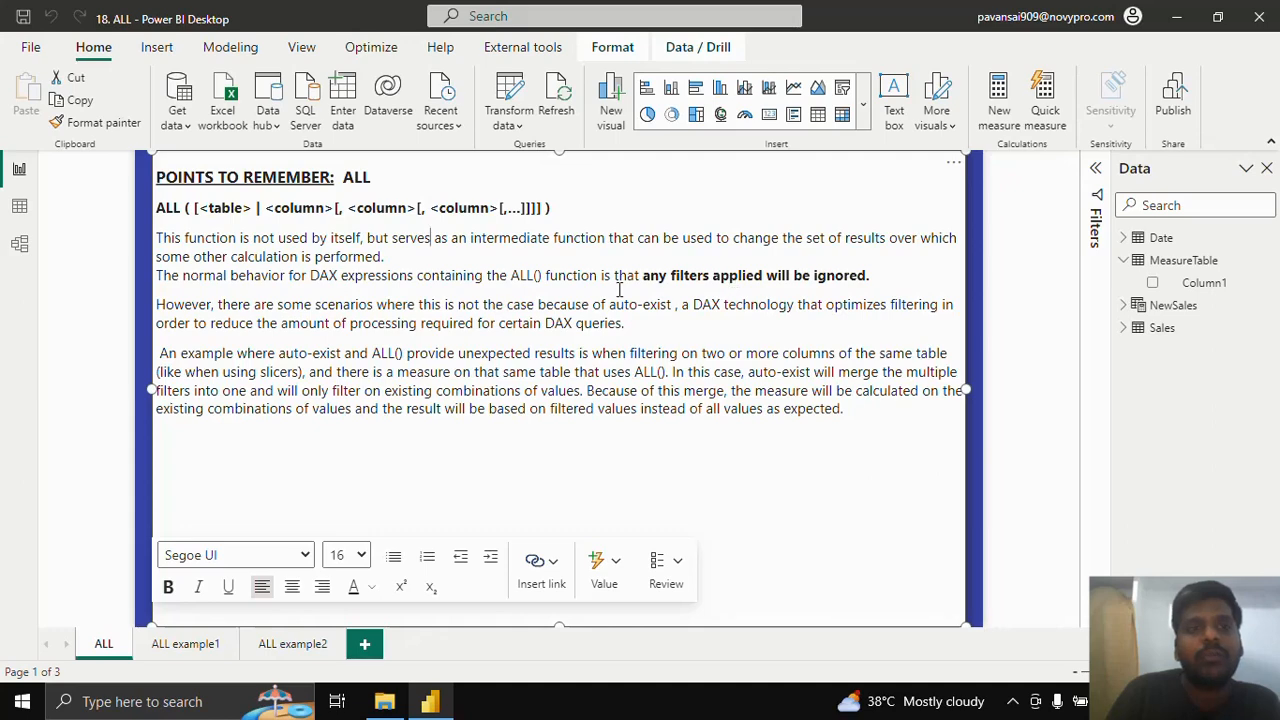
left_click(977, 287)
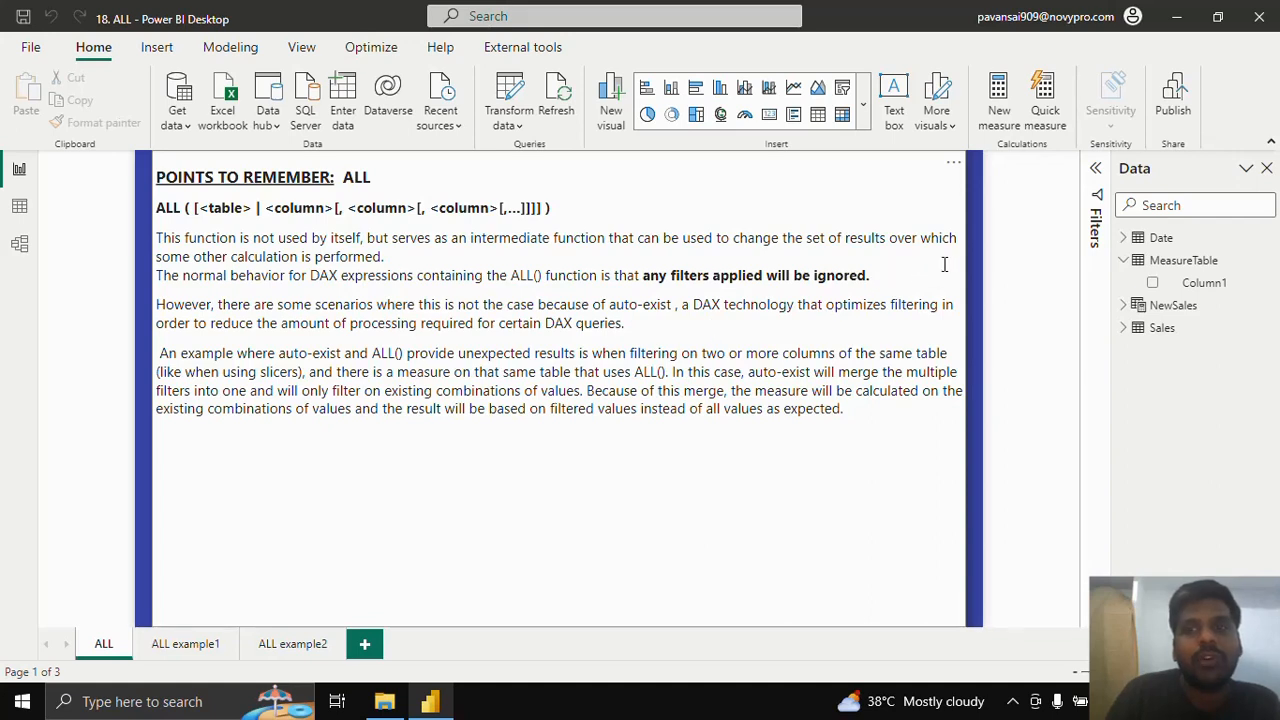
Remove the broken visual from the ALL example1 page
left_click(178, 646)
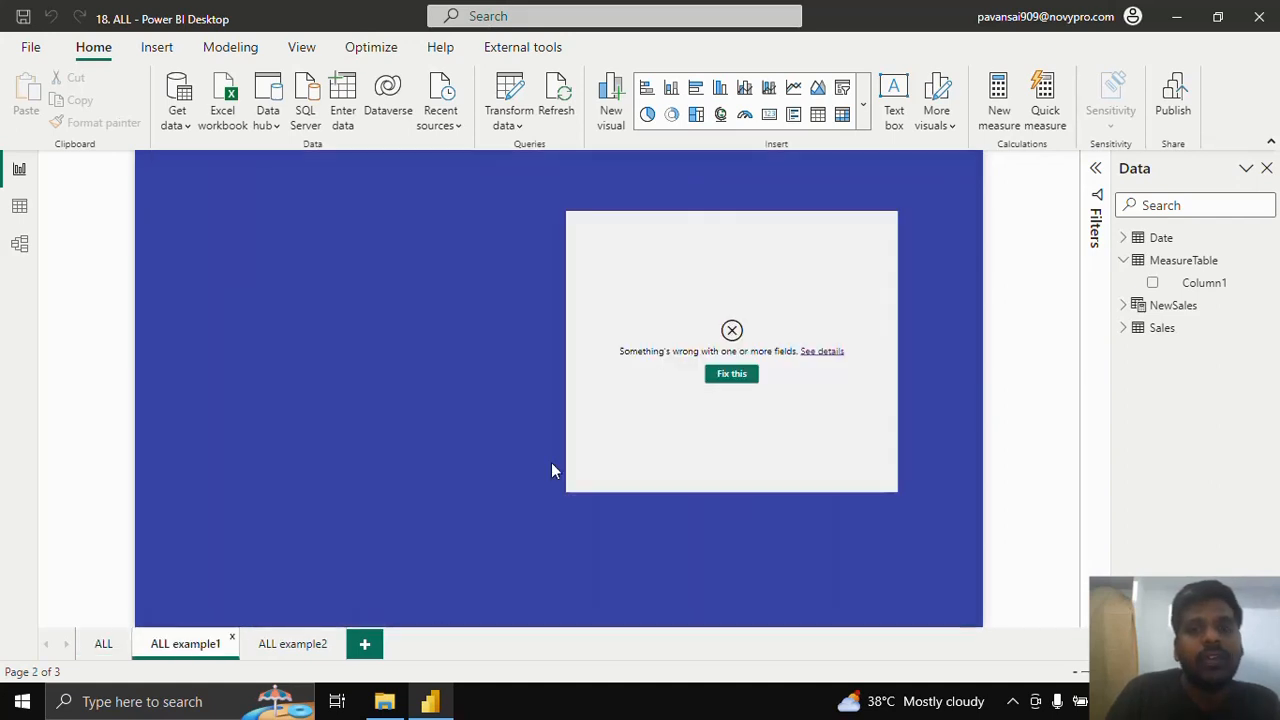
left_click(885, 201)
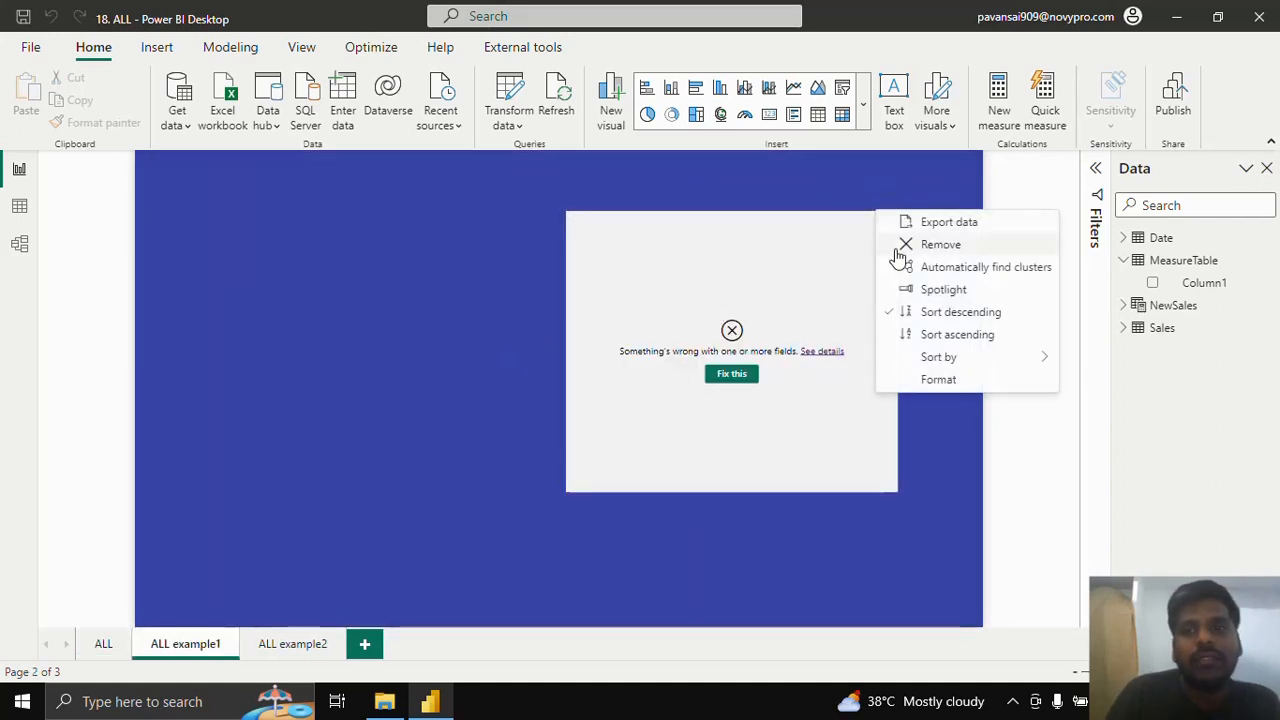
left_click(902, 250)
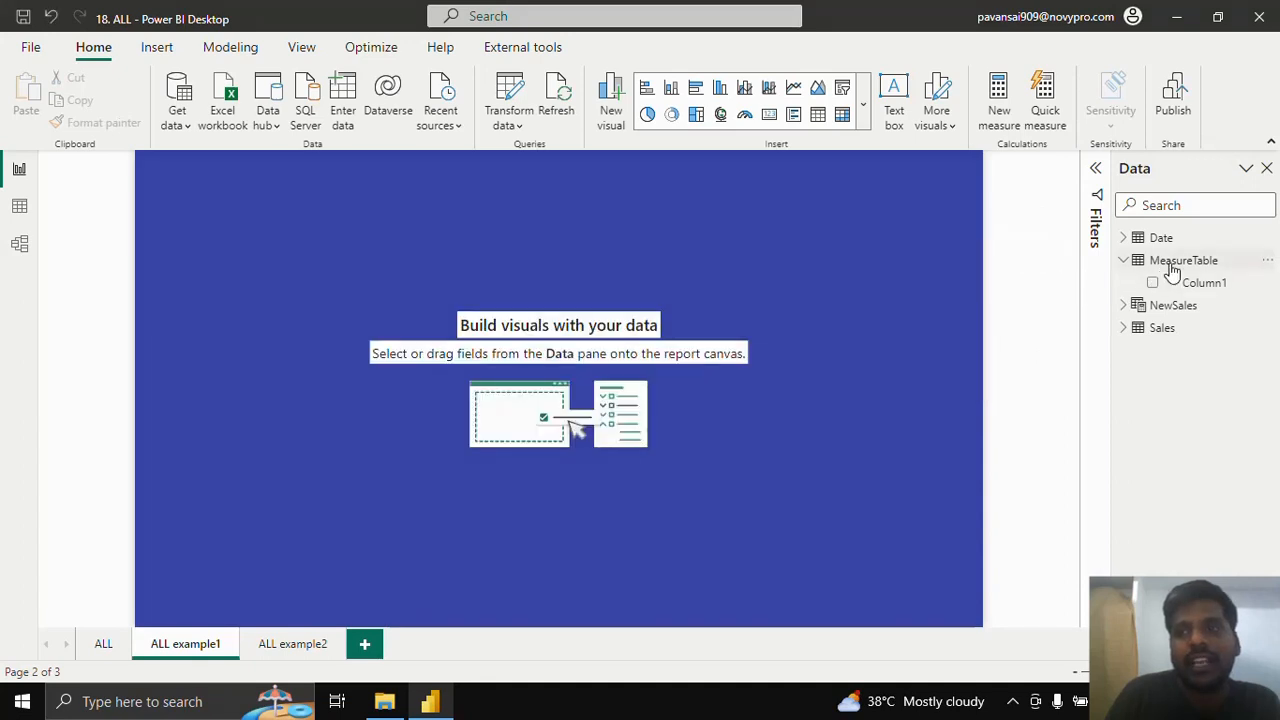
Examine the rows and columns of the Sales table in the data view, and return to the report page
left_click(12, 212)
left_click(1120, 309)
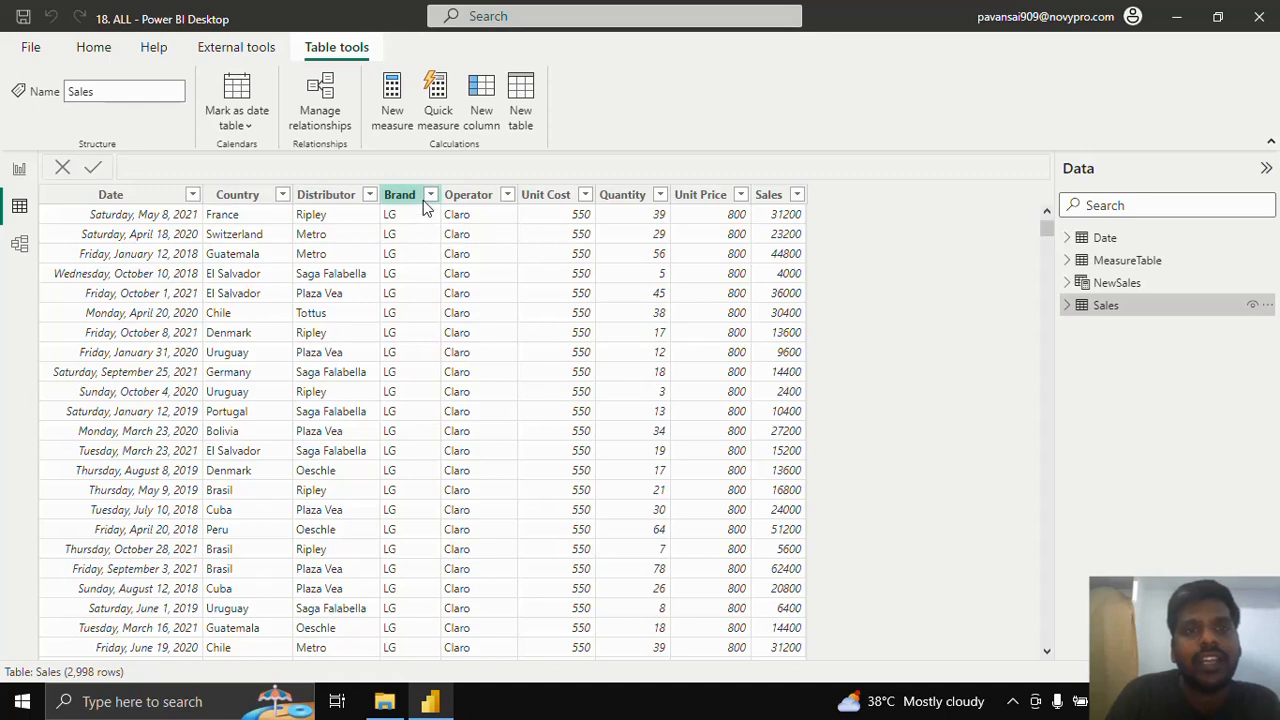
left_click(12, 167)
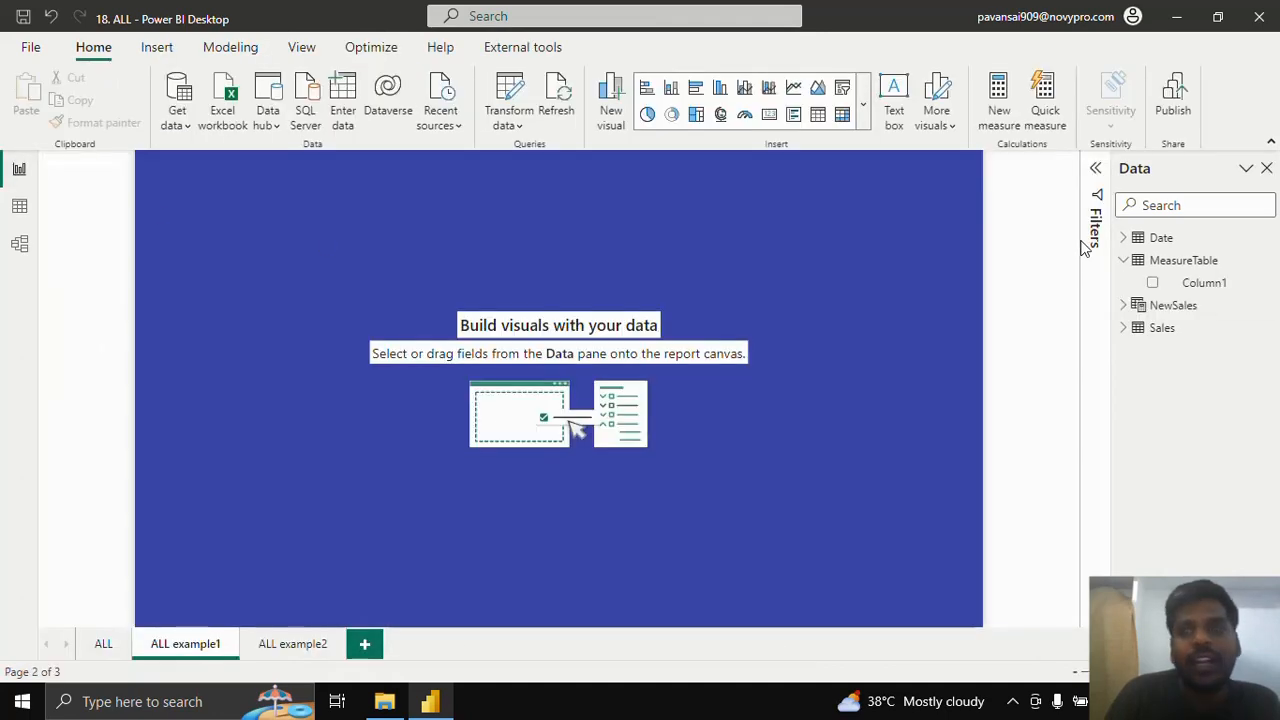
Add a visual listing Brand from the Sales table to the ALL example1 page and widen it
left_click(1125, 329)
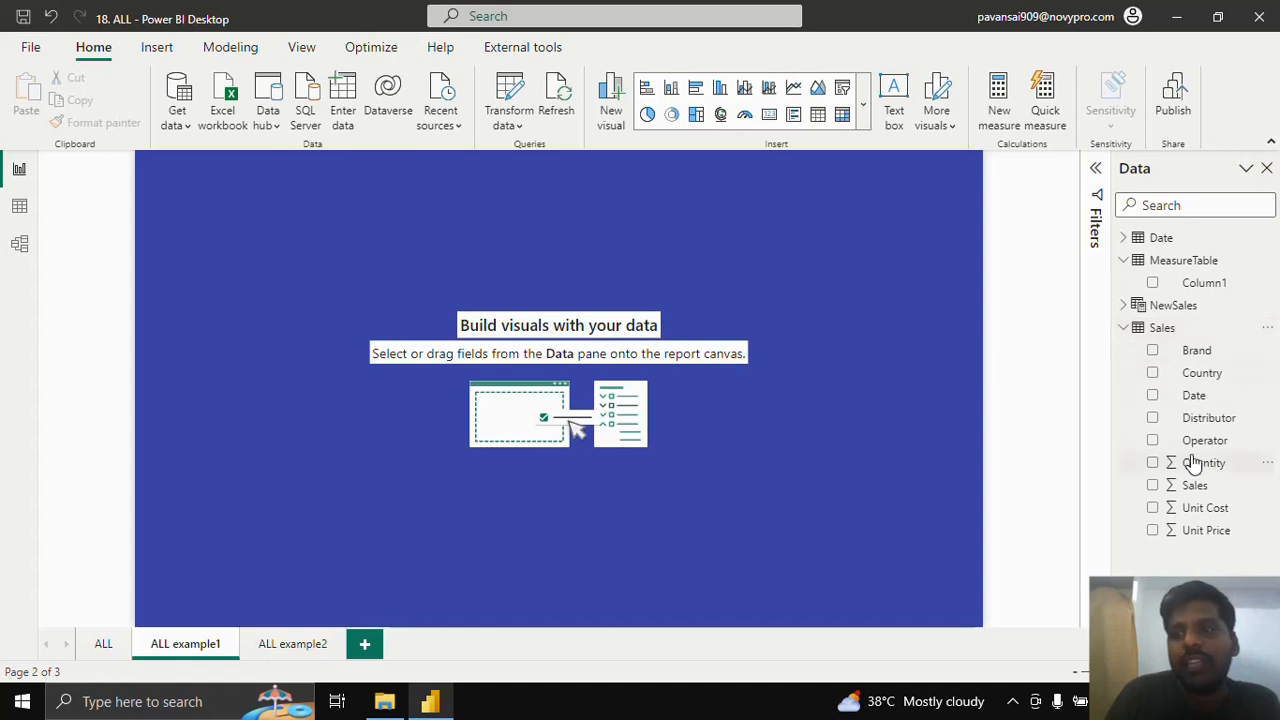
left_click(1152, 351)
left_click_drag(304, 250, 390, 326)
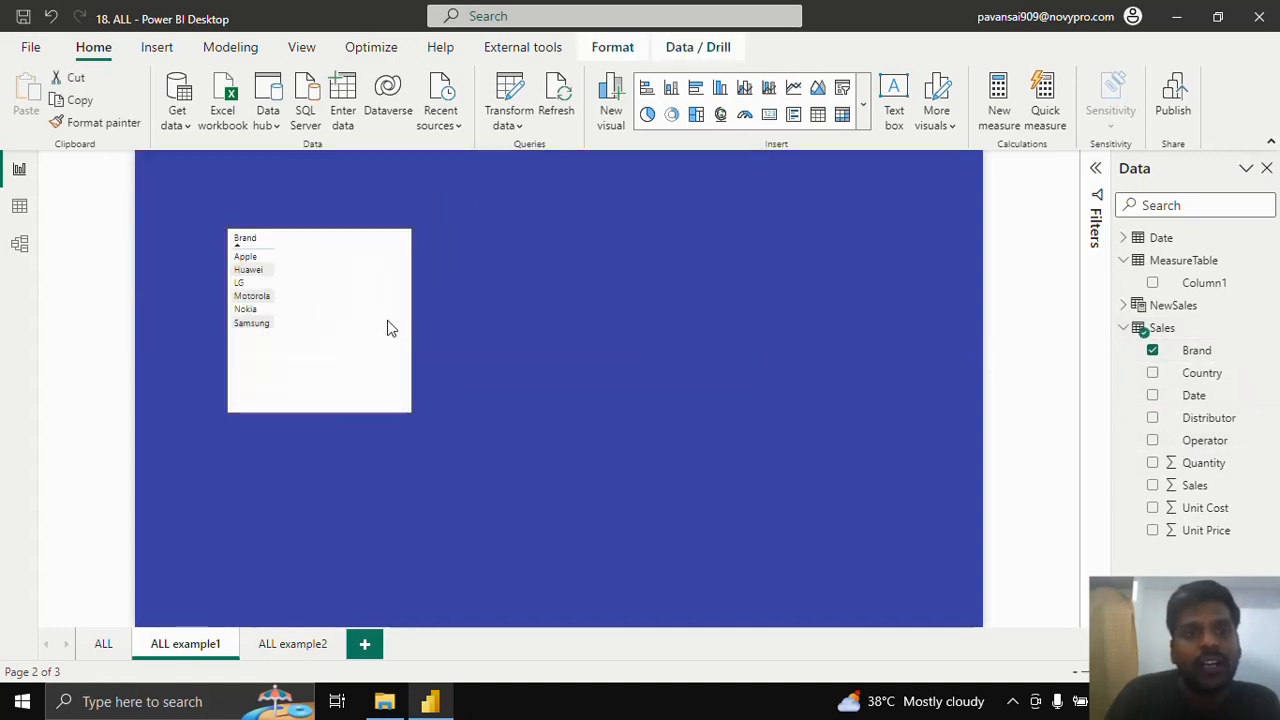
scroll(343, 317, "up", 2, "ctrl")
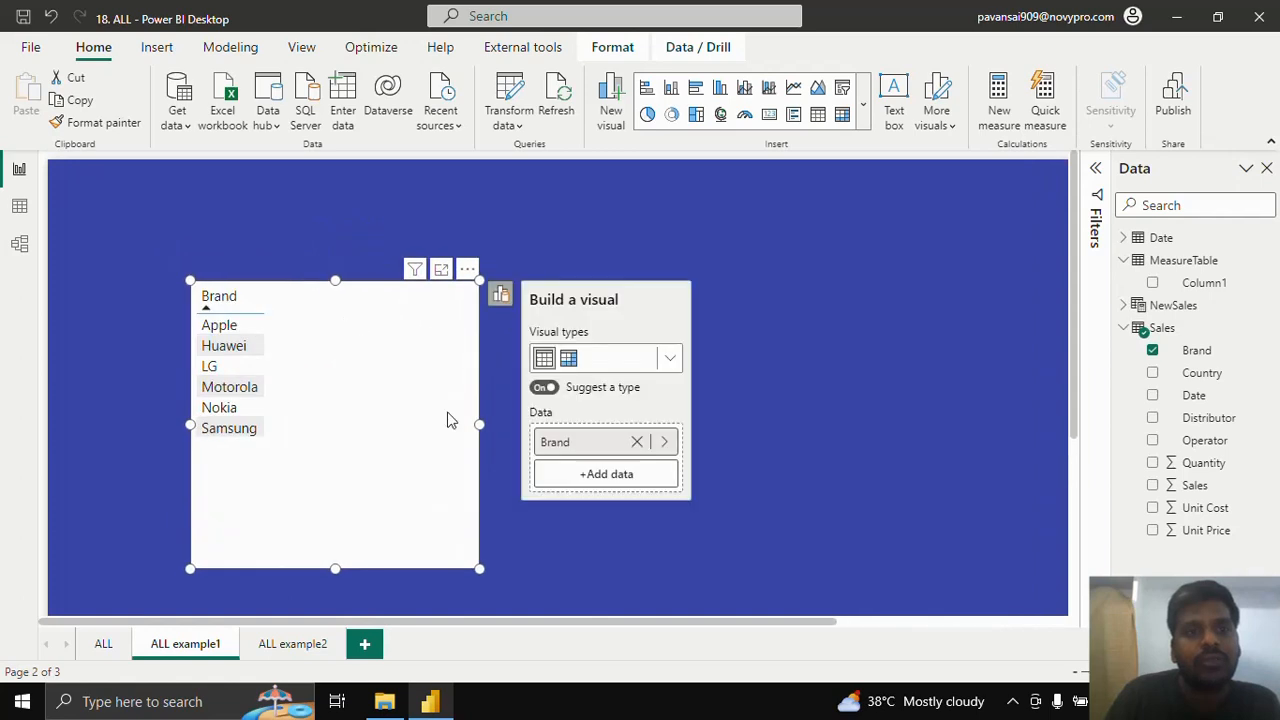
left_click_drag(521, 437, 634, 430)
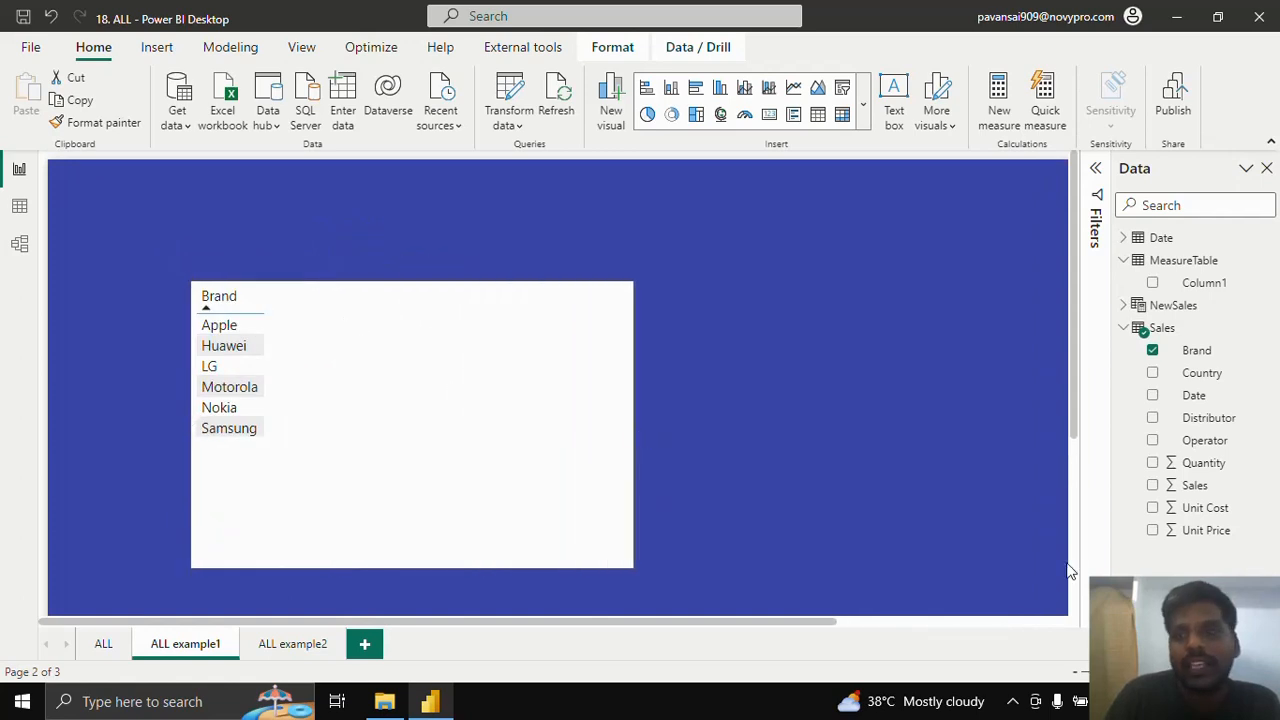
Add the Sales field to the Brand visual and change the visual type to a table
left_click(1183, 261)
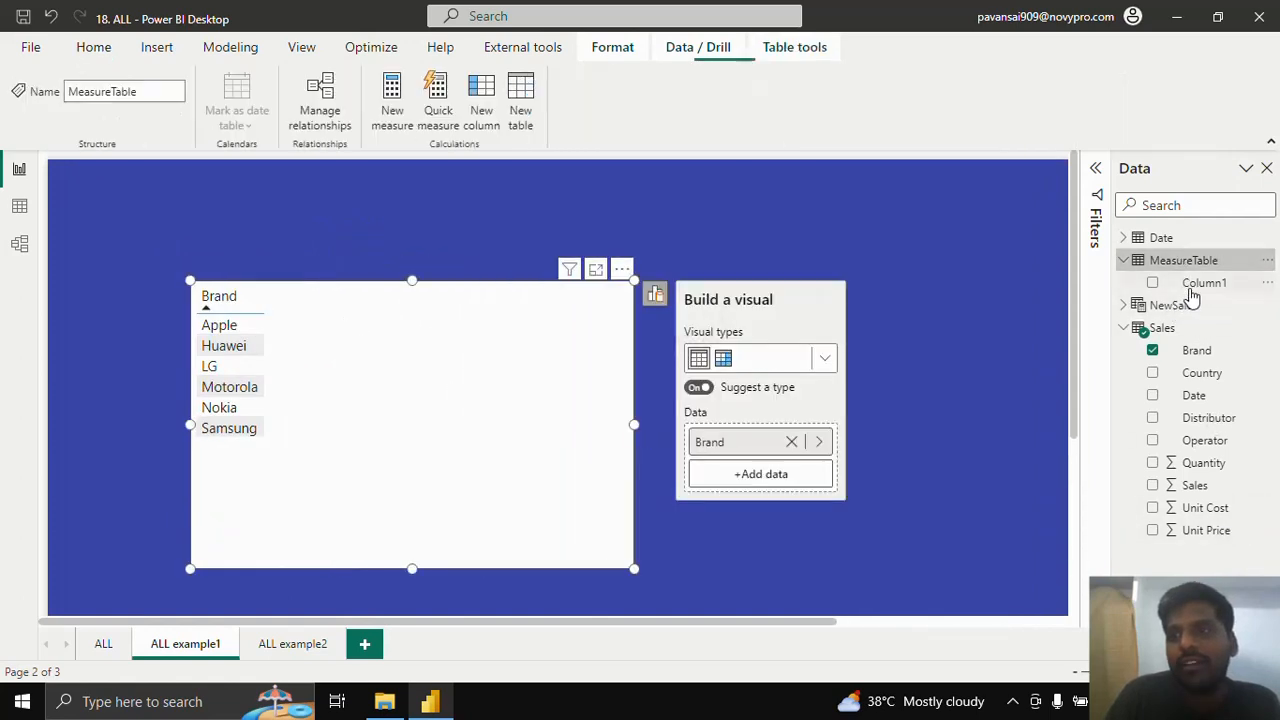
left_click(1152, 485)
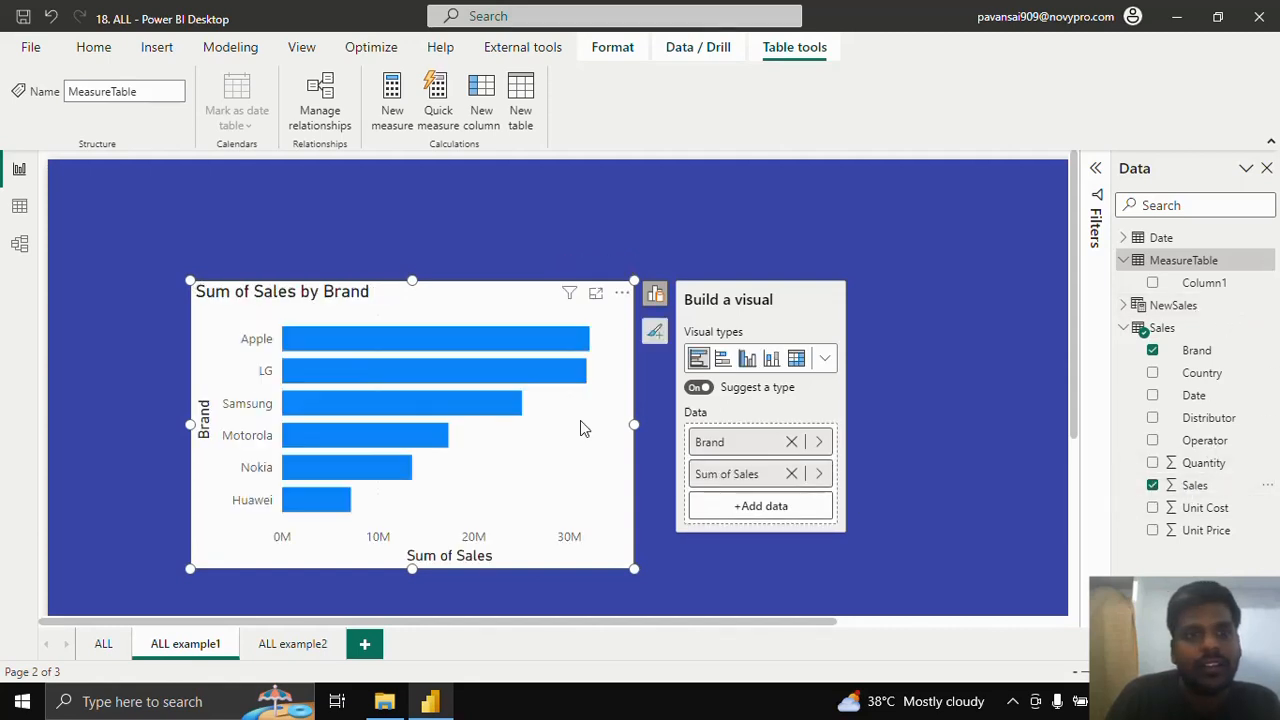
left_click(825, 360)
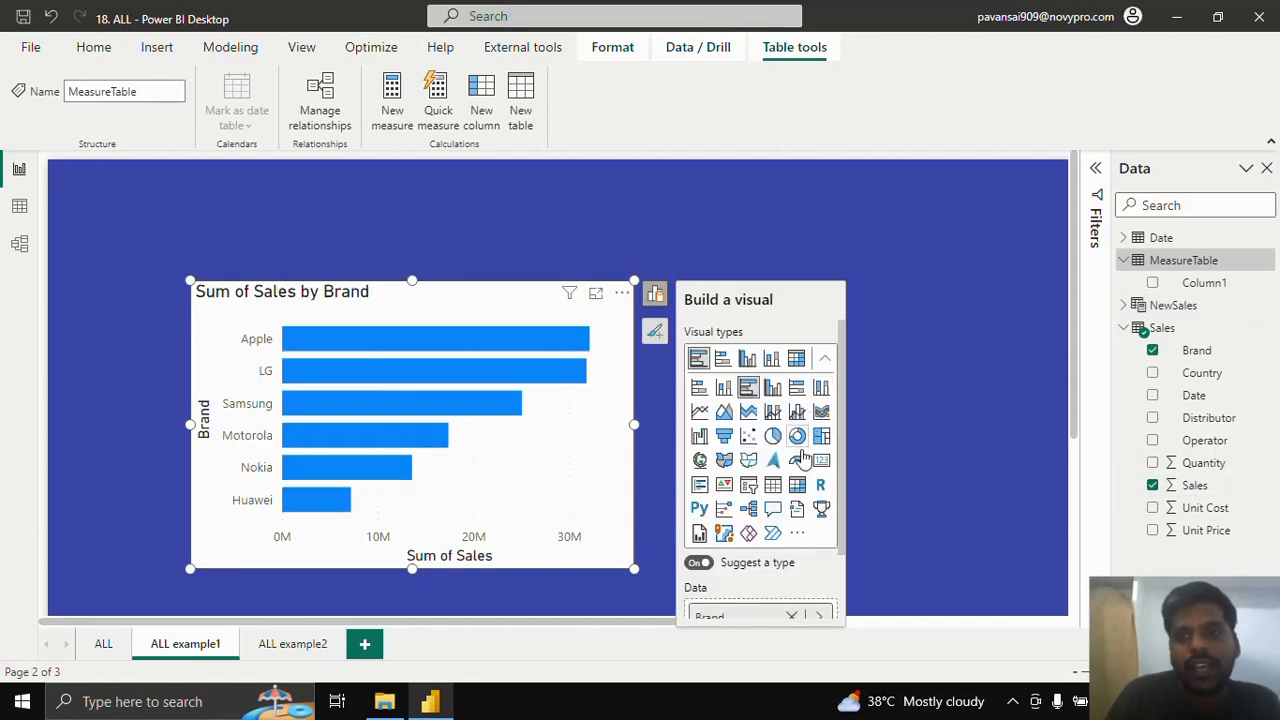
left_click(772, 485)
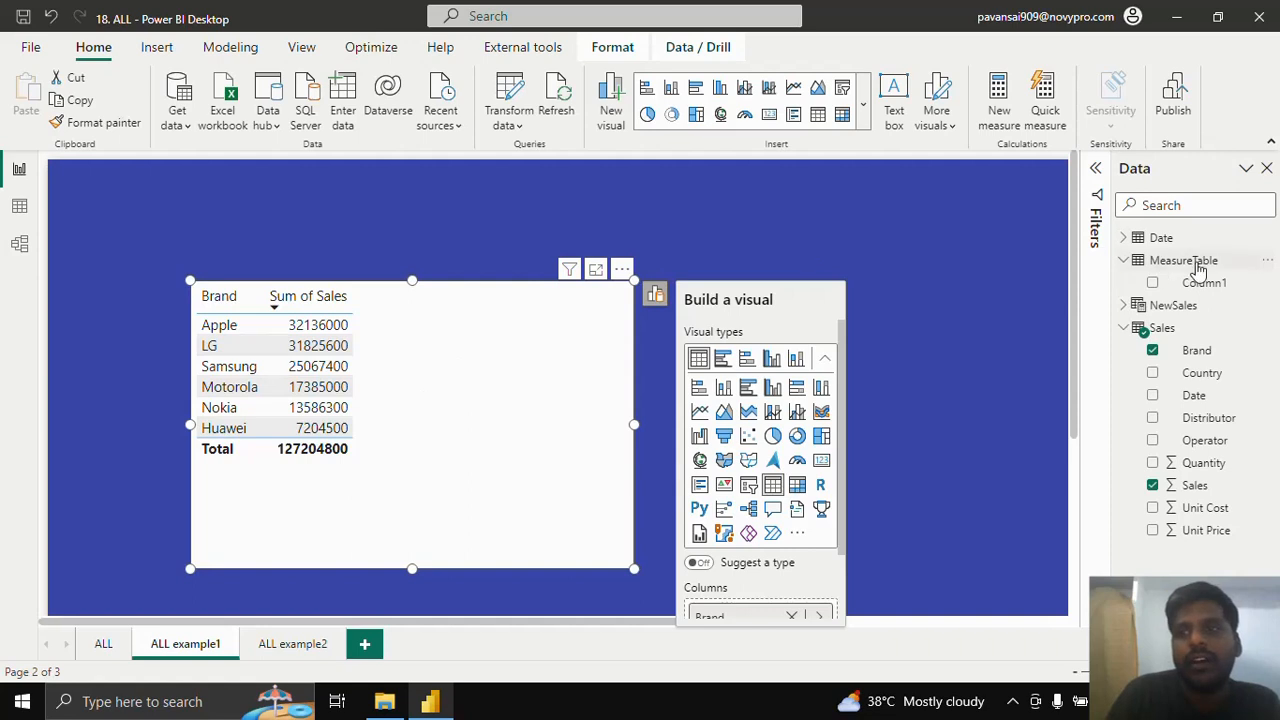
Create a new measure in MeasureTable and name it "All sales"
left_click(1190, 262)
left_click(1262, 262)
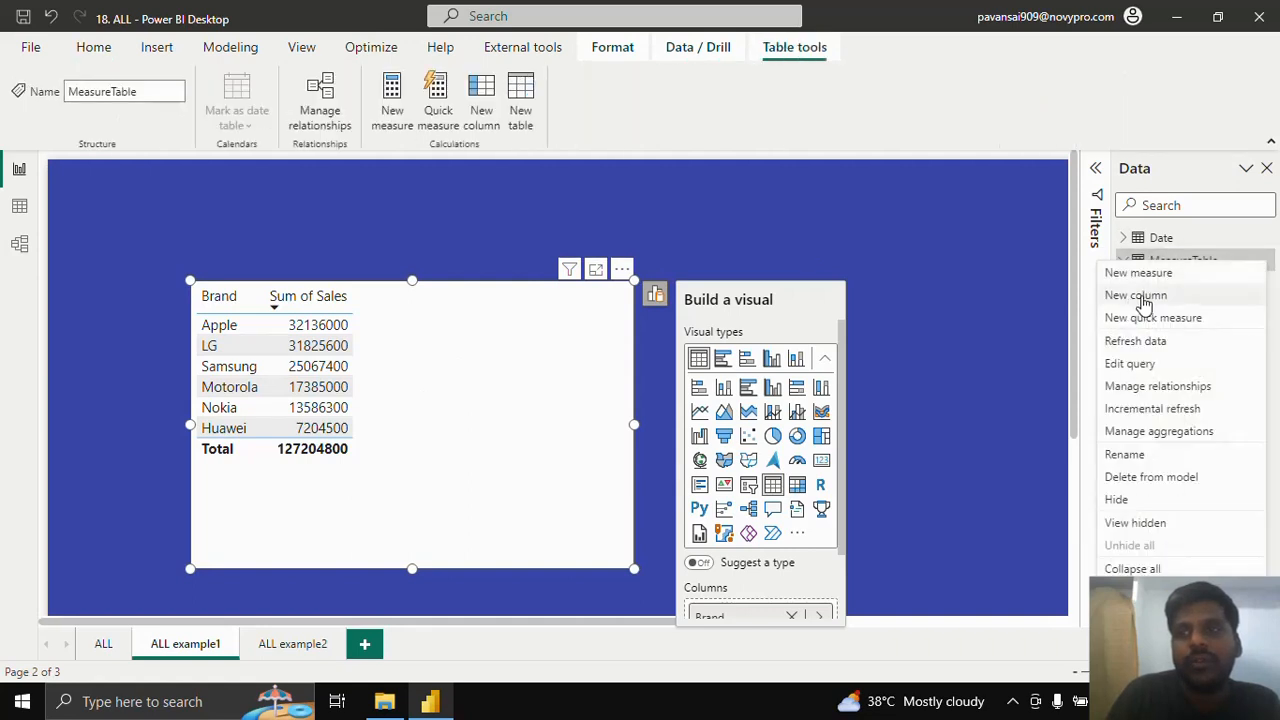
left_click(1156, 275)
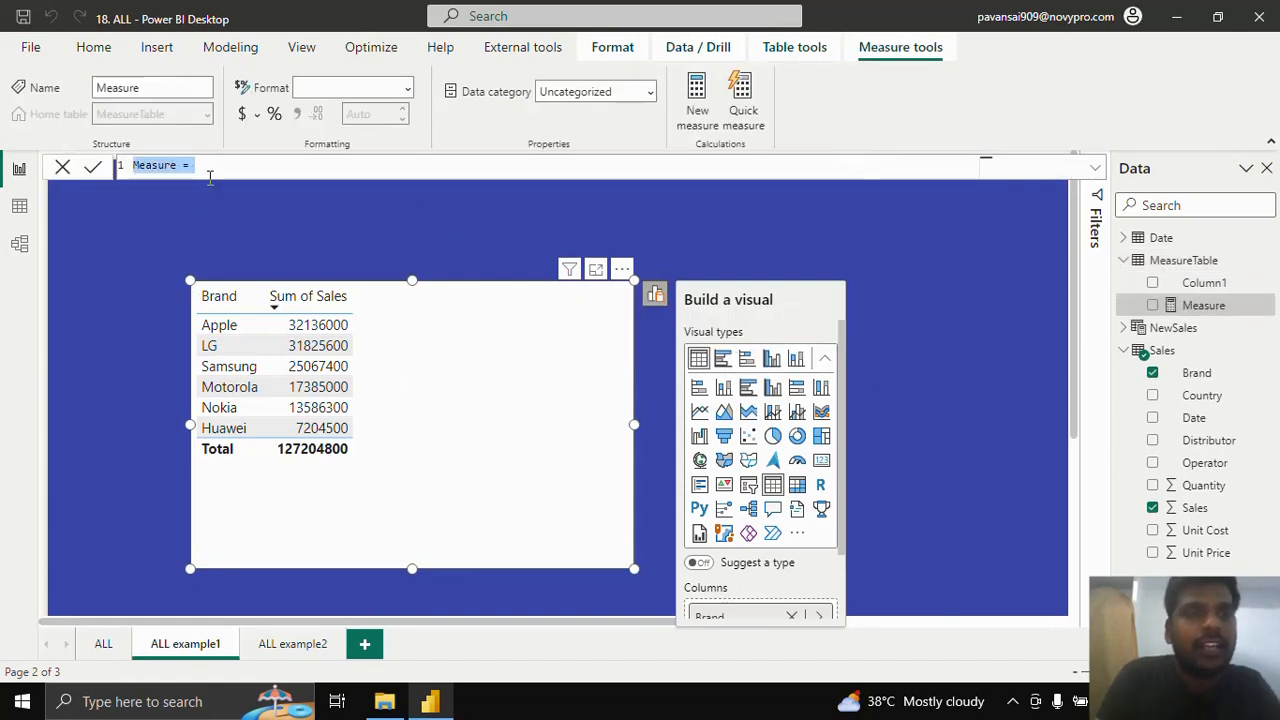
type("All sales = ")
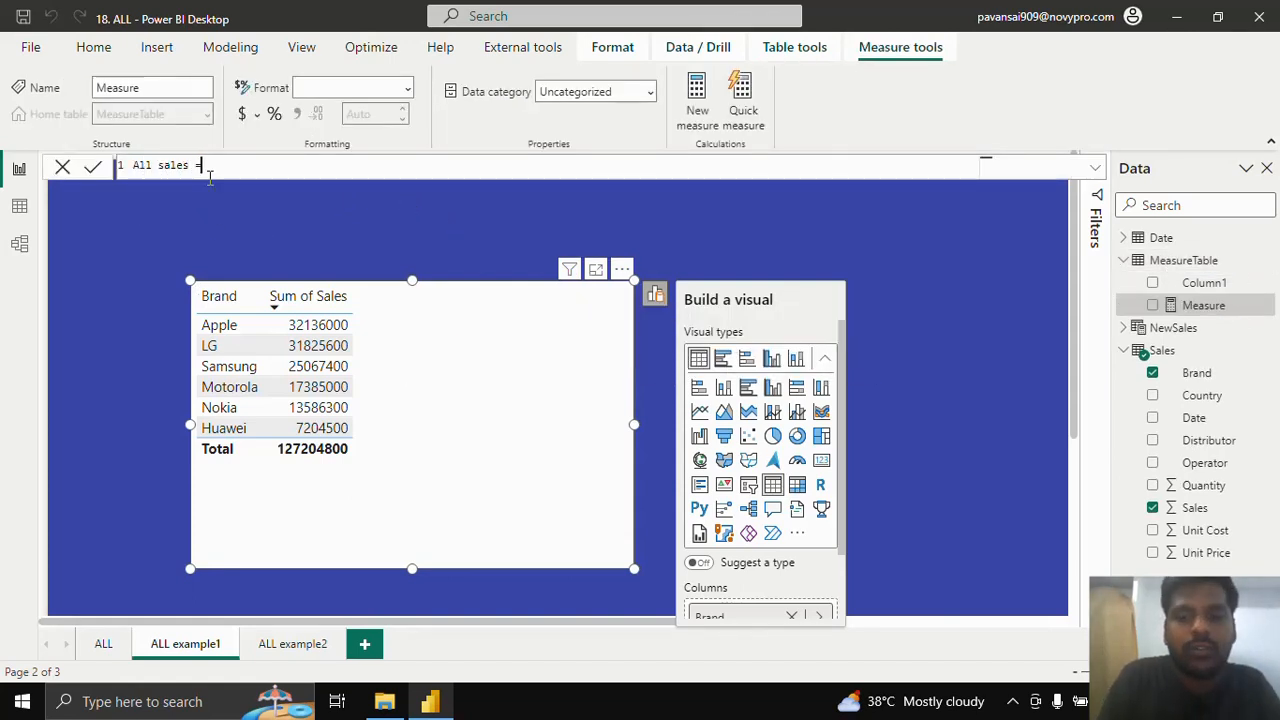
Begin the All sales formula with a CALCULATE function whose expression is SUM(Sales[Sales])
type("Calc")
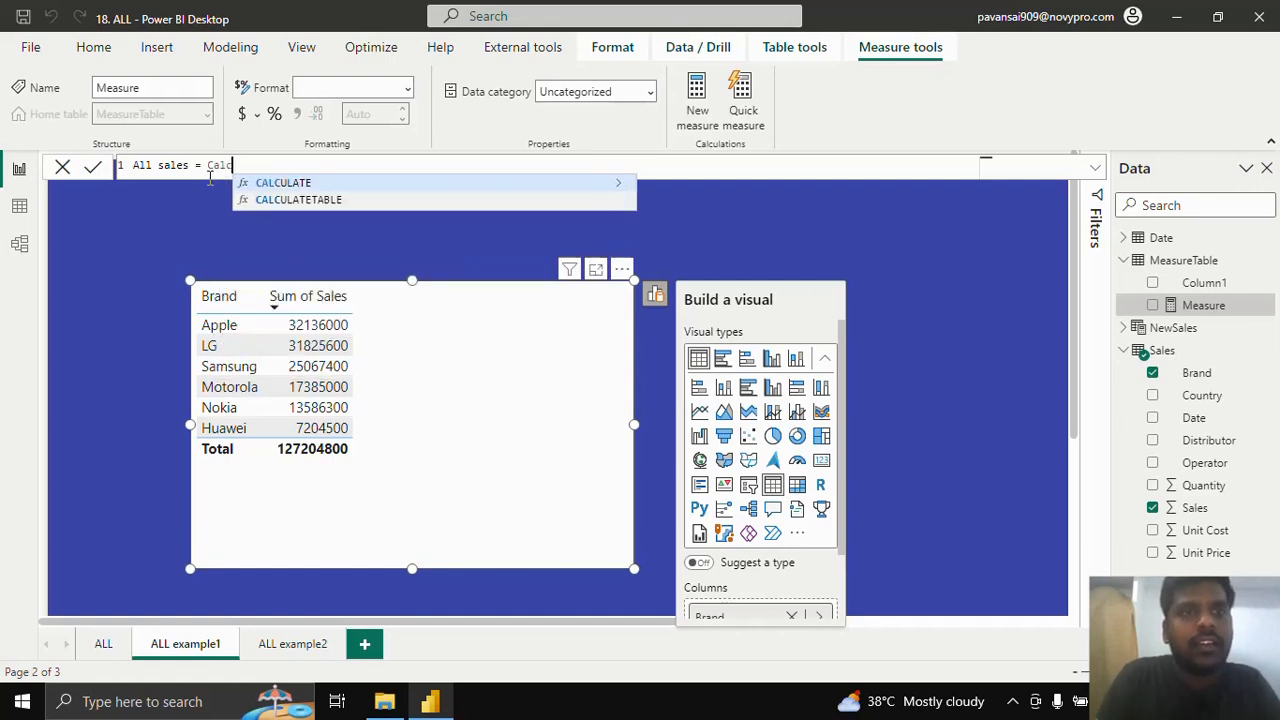
key("Tab")
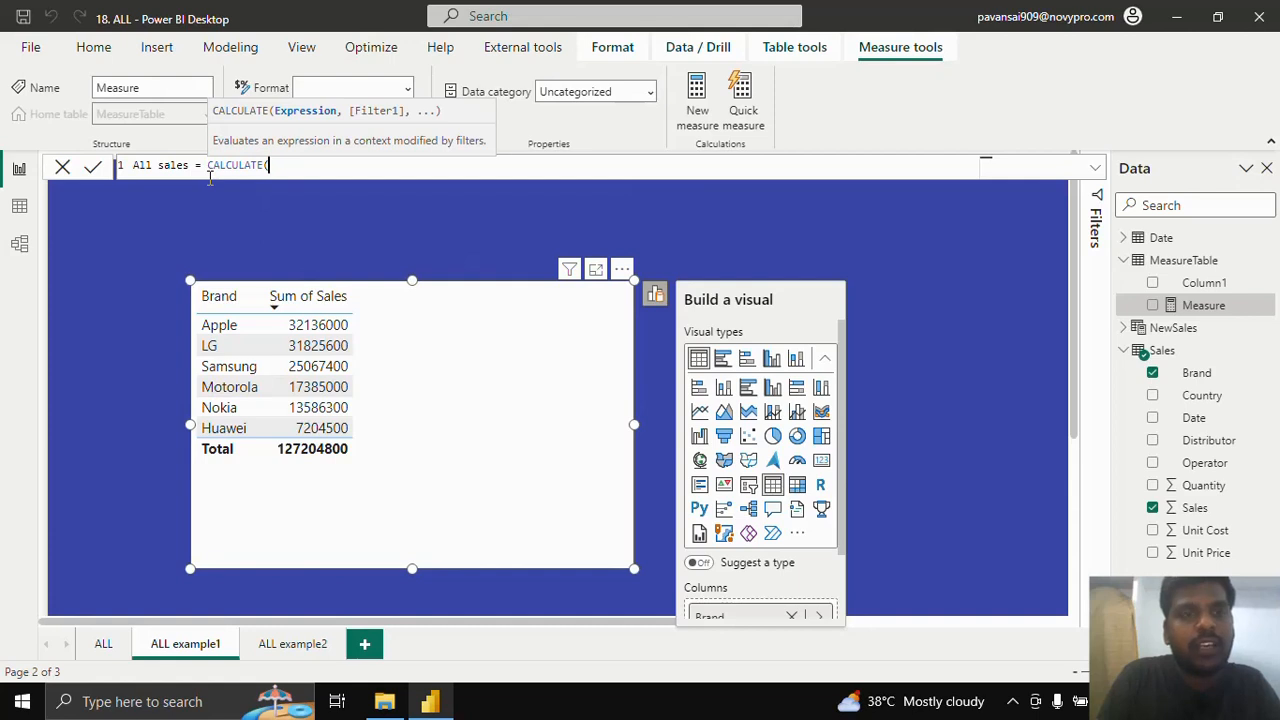
type("sum")
key("Tab")
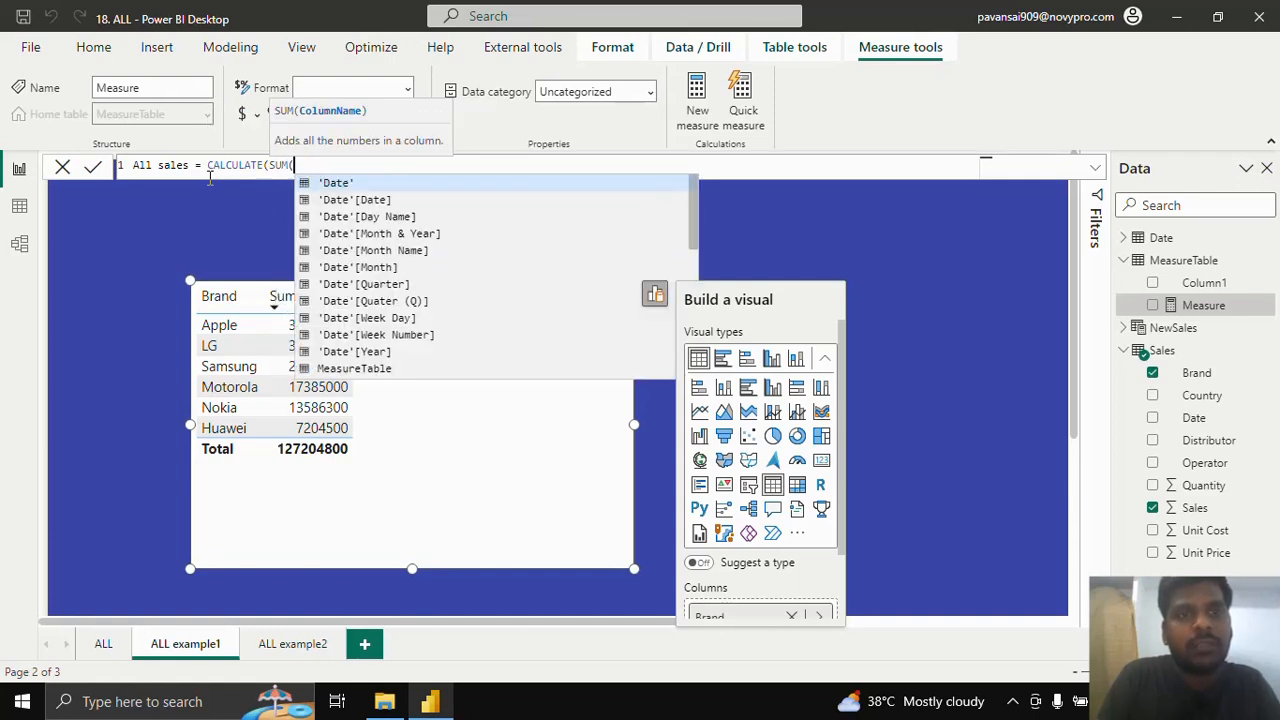
type("sales")
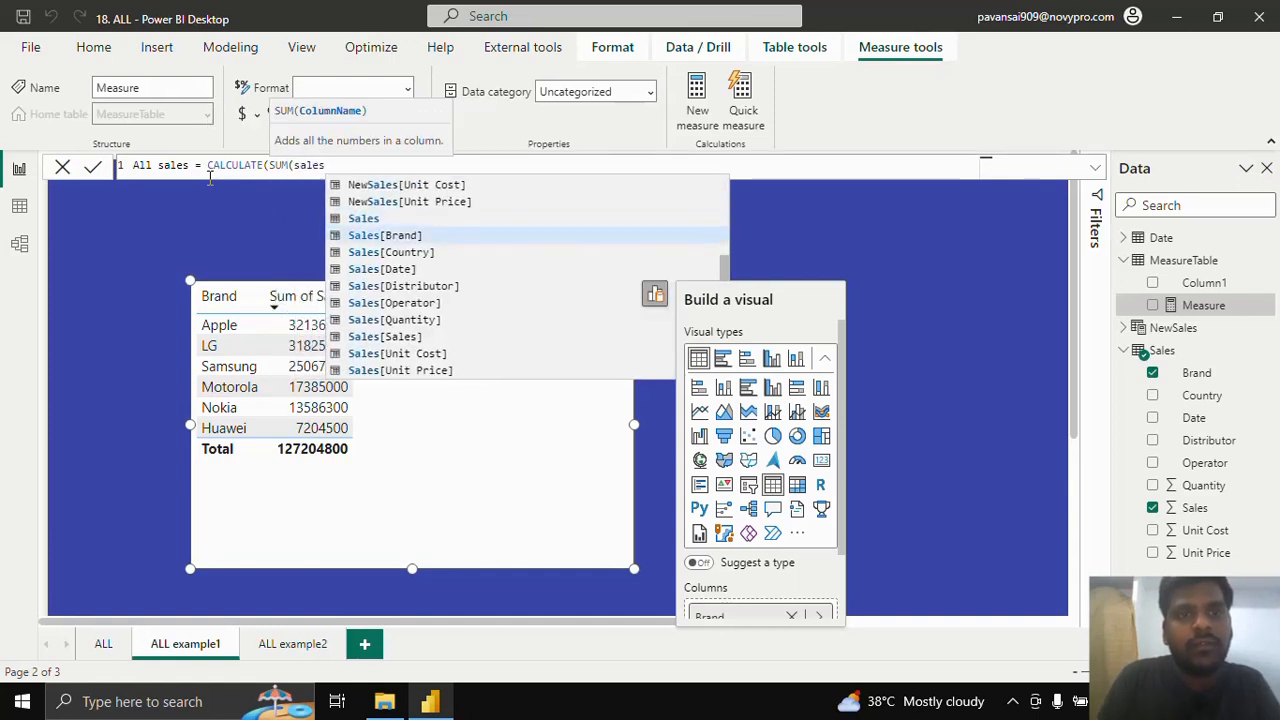
key("Down")
key("Down")
key("Down")
key("Down")
key("Down")
key("Down")
key("Tab")
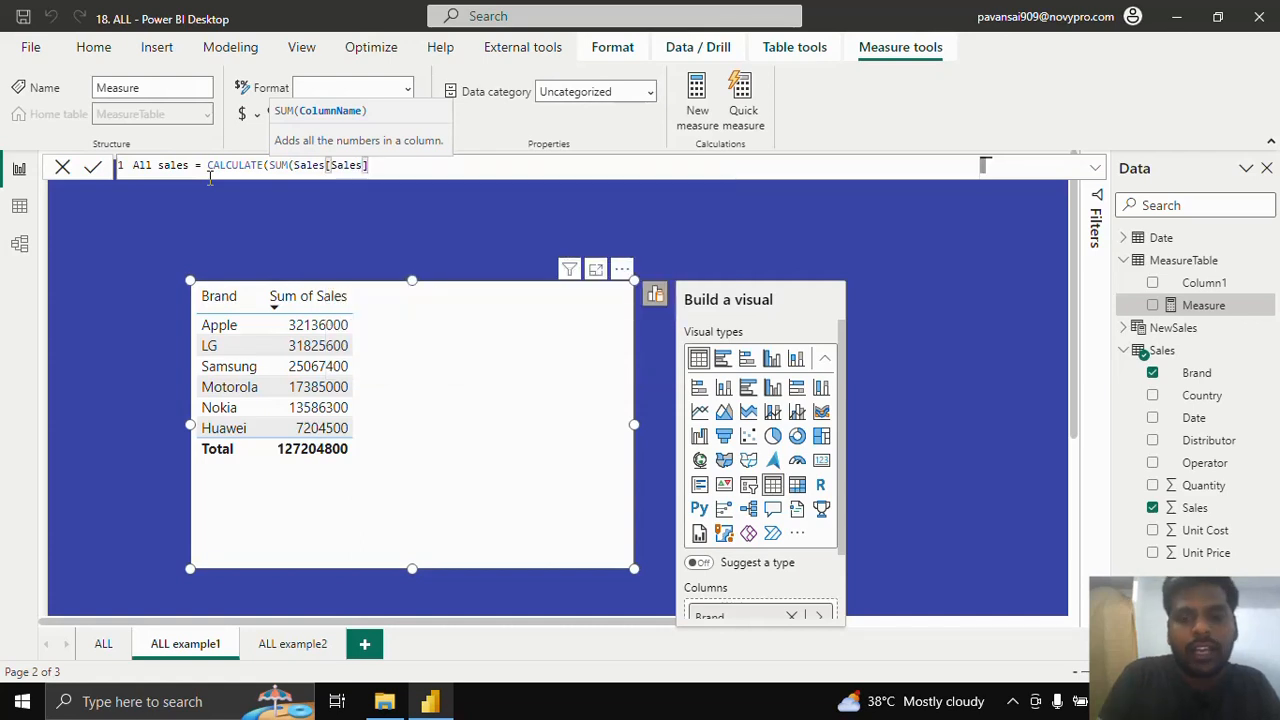
type("),")
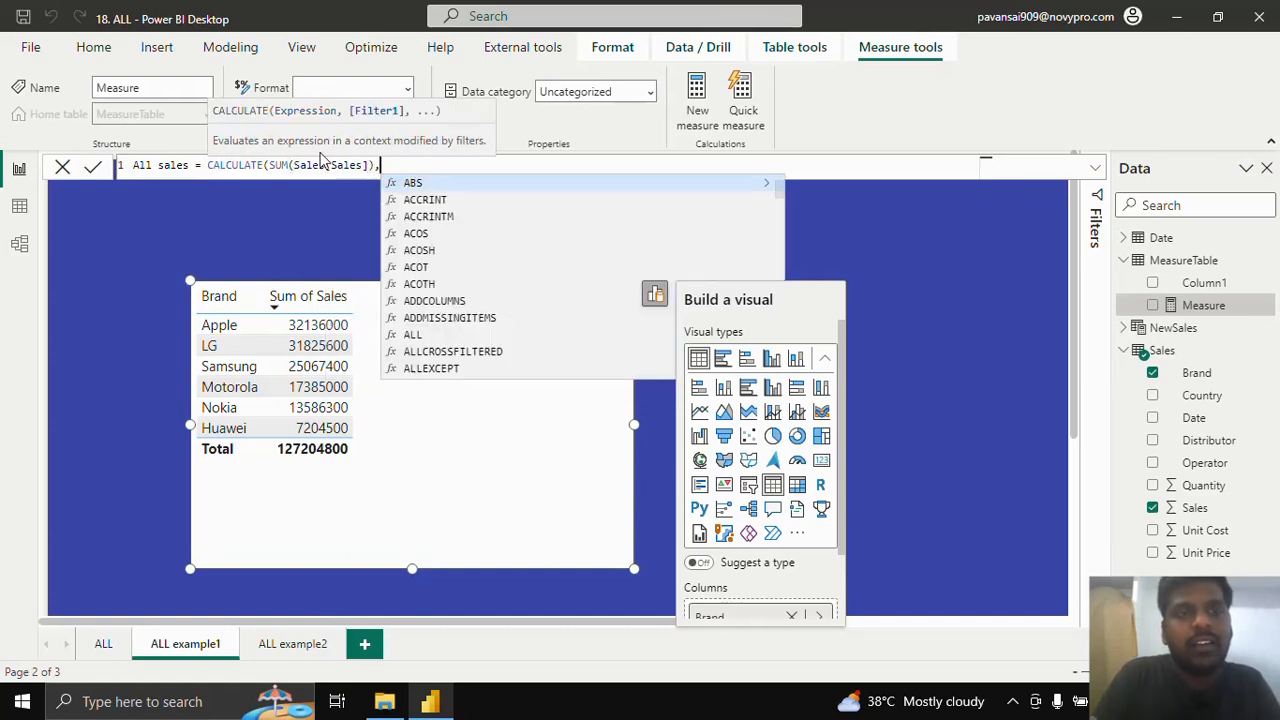
Complete the All sales formula with ALL(Sales) as the filter argument and commit the measure
type(" A")
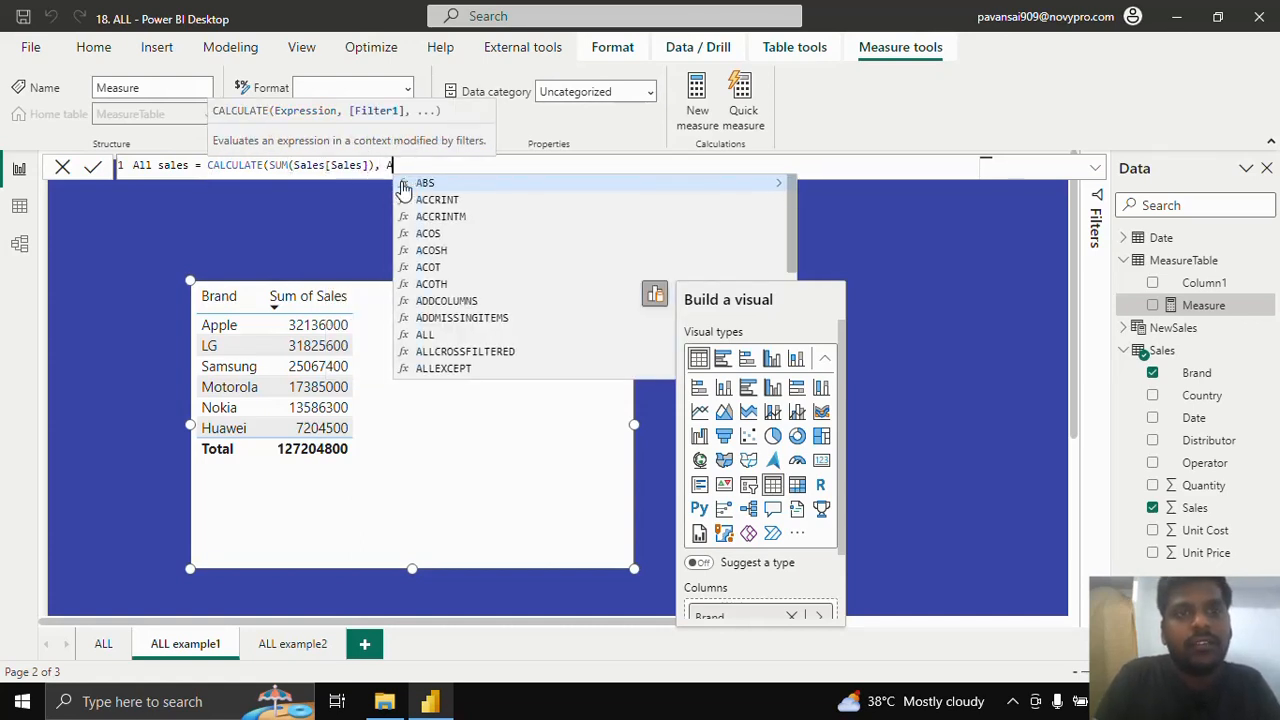
type("LL(Sal")
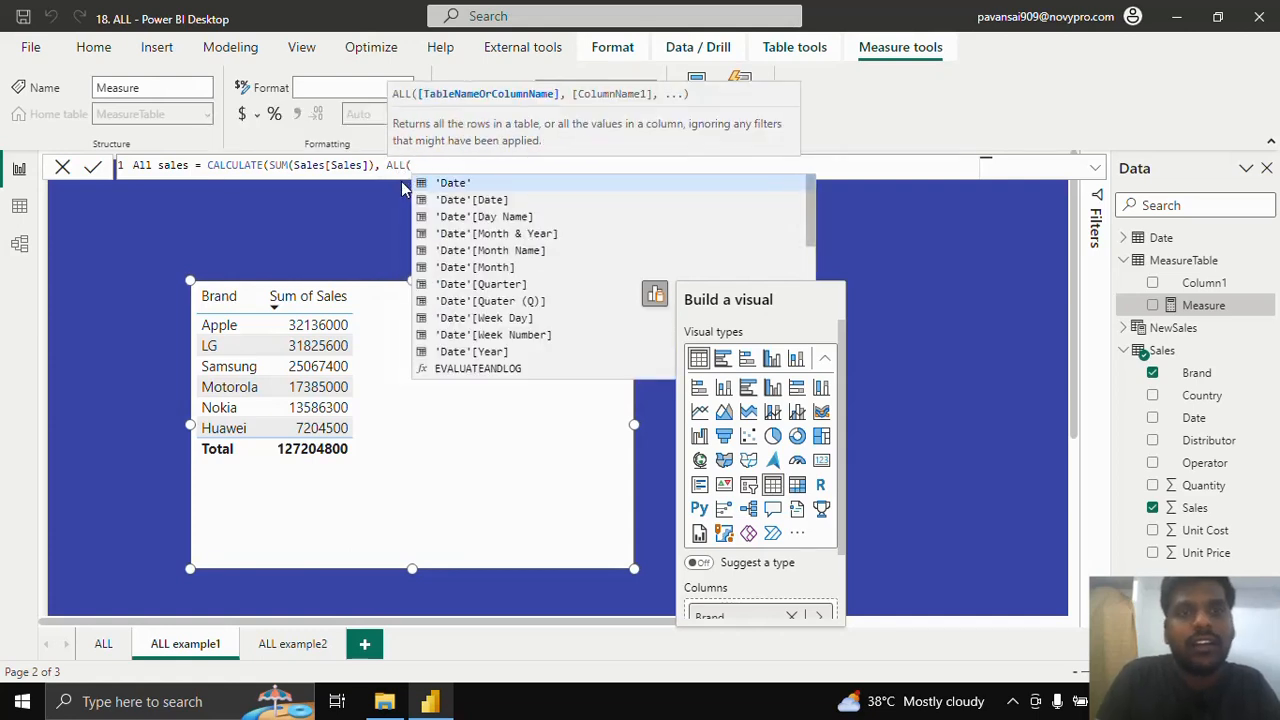
type("es")
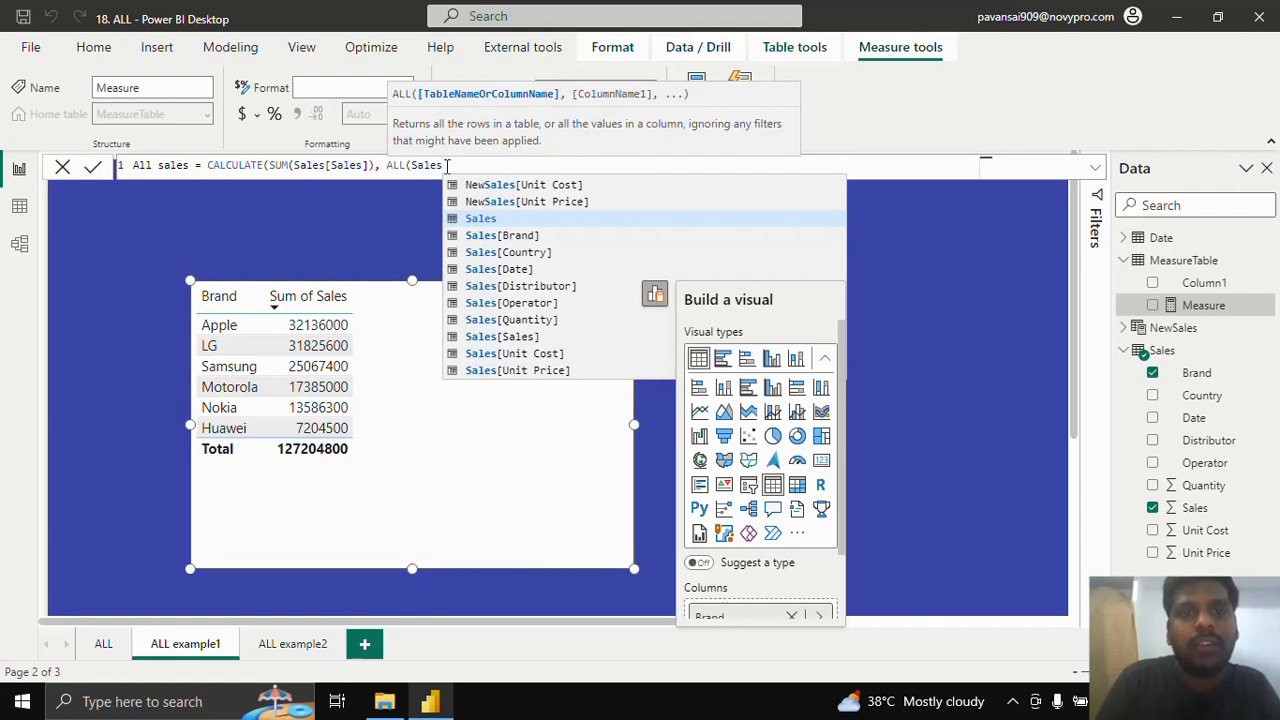
type(")")
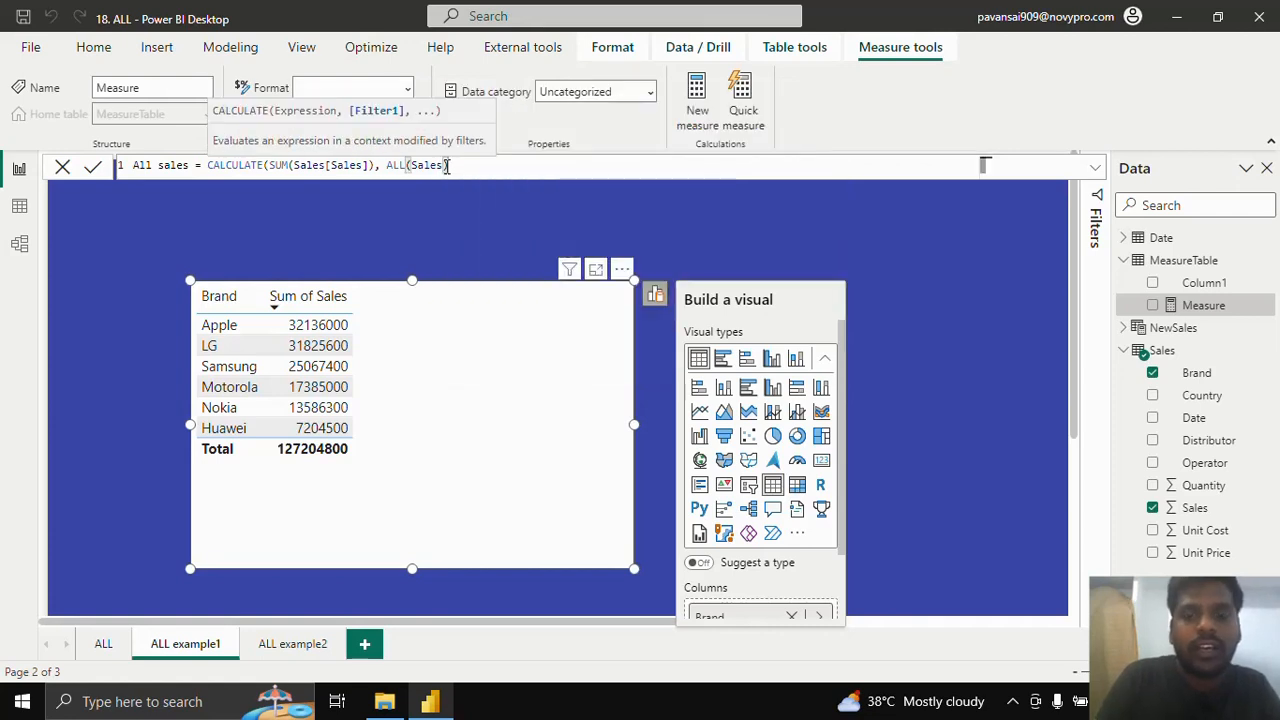
type(")")
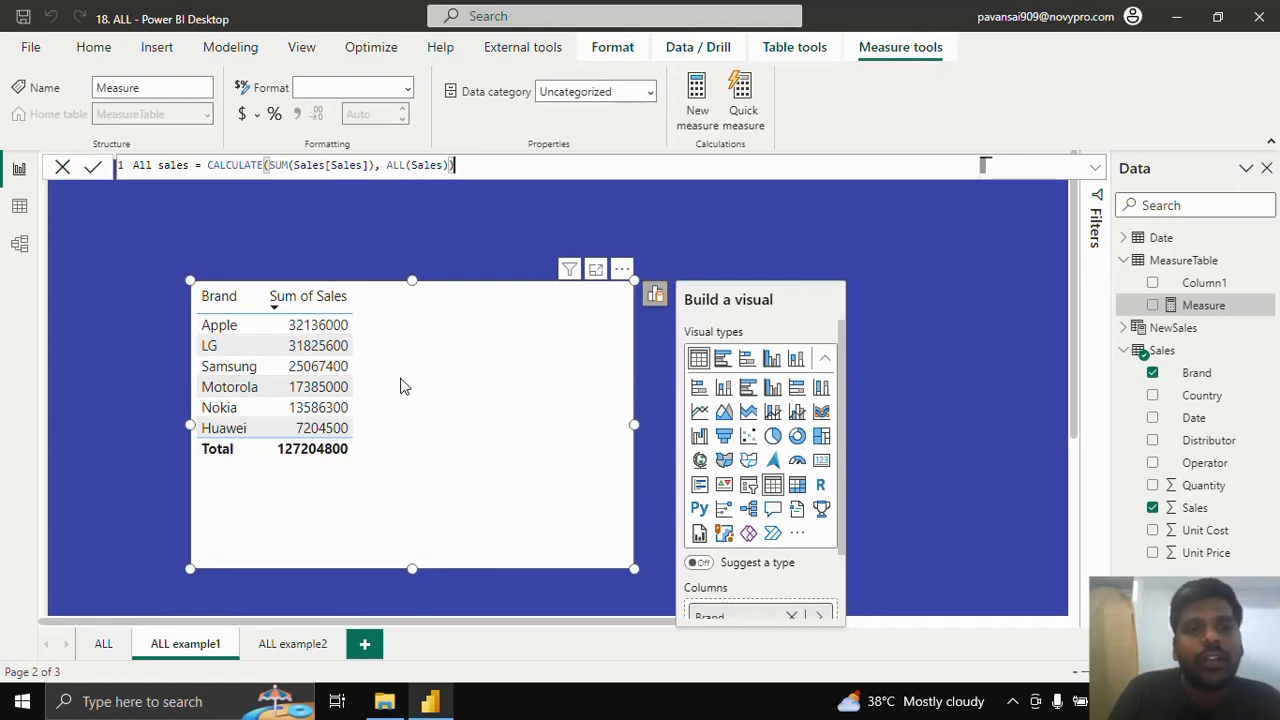
left_click(92, 167)
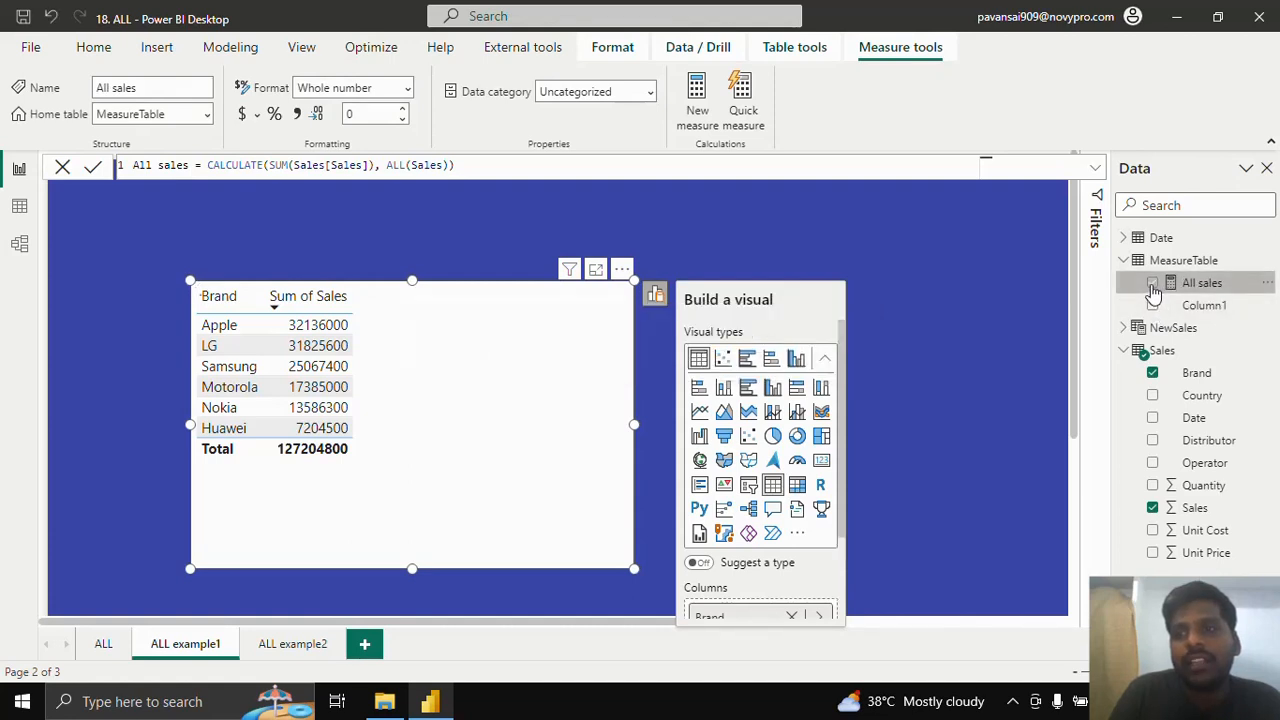
Add the All sales measure to the Brand table visual and highlight ALL(Sales) in its formula
left_click(1152, 284)
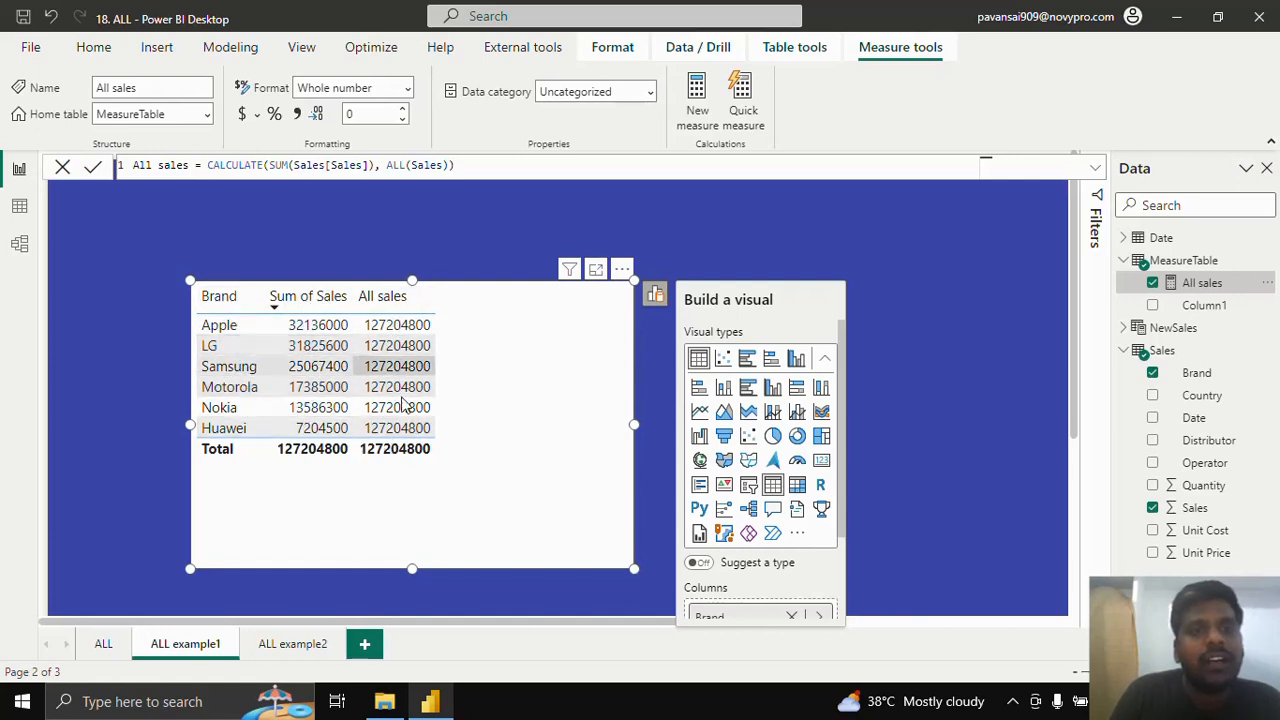
left_click_drag(386, 166, 449, 166)
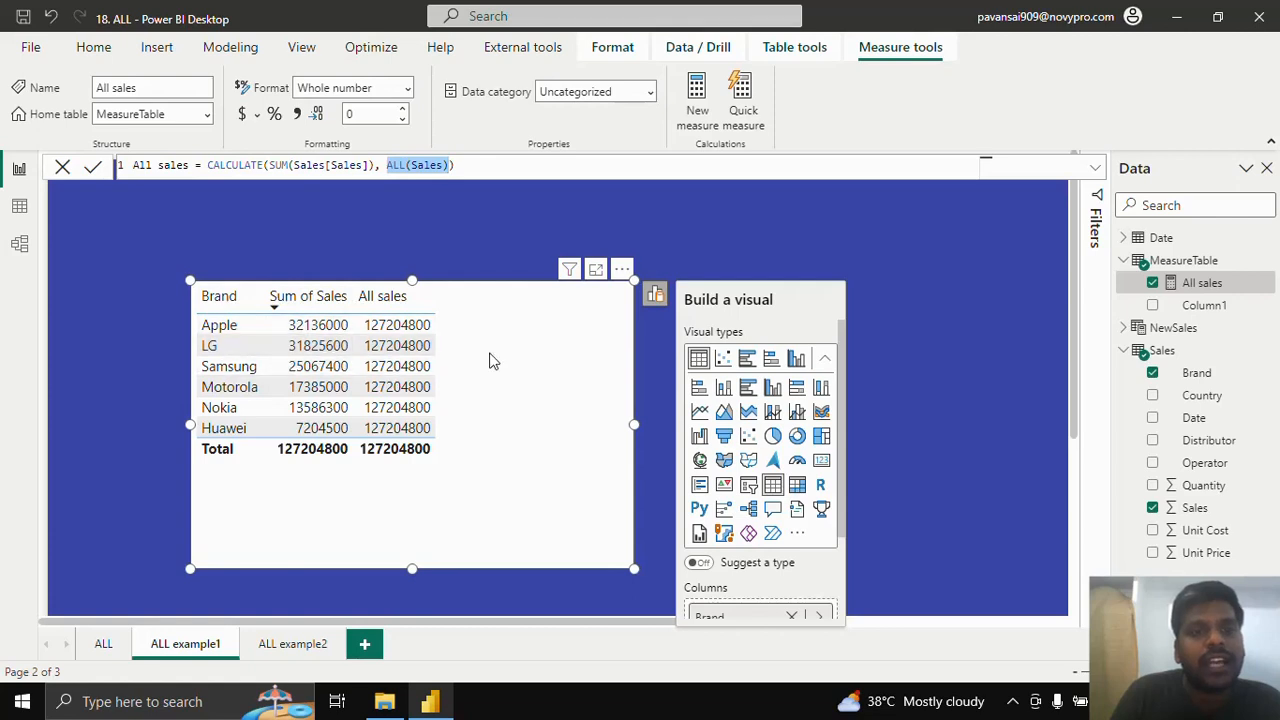
Create a new measure in MeasureTable and name it "%sales"
left_click(1183, 260)
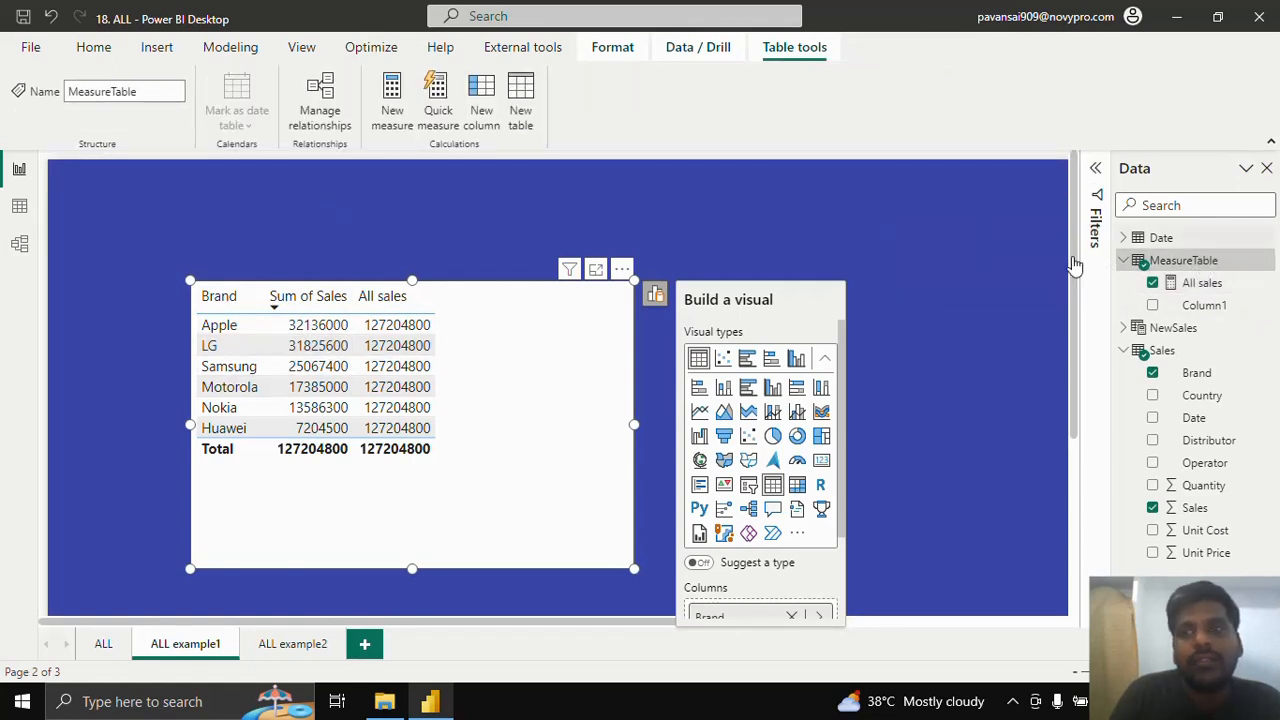
left_click(392, 118)
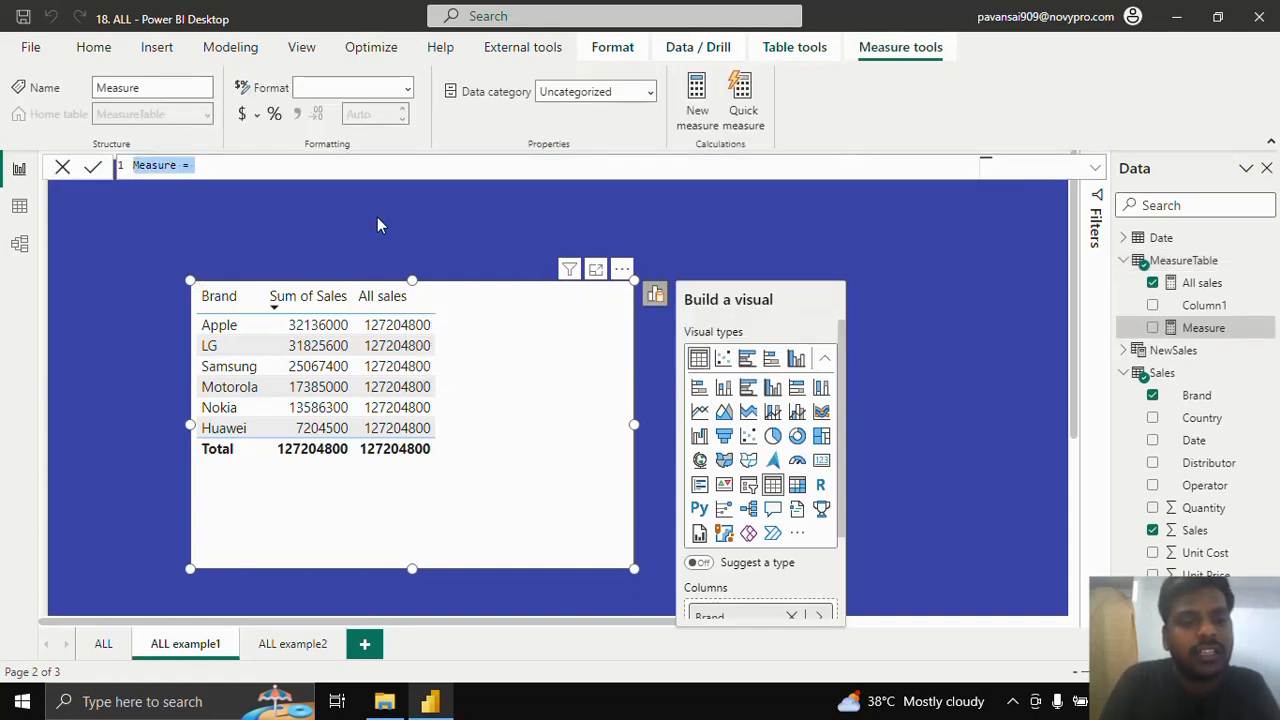
type("%sales =")
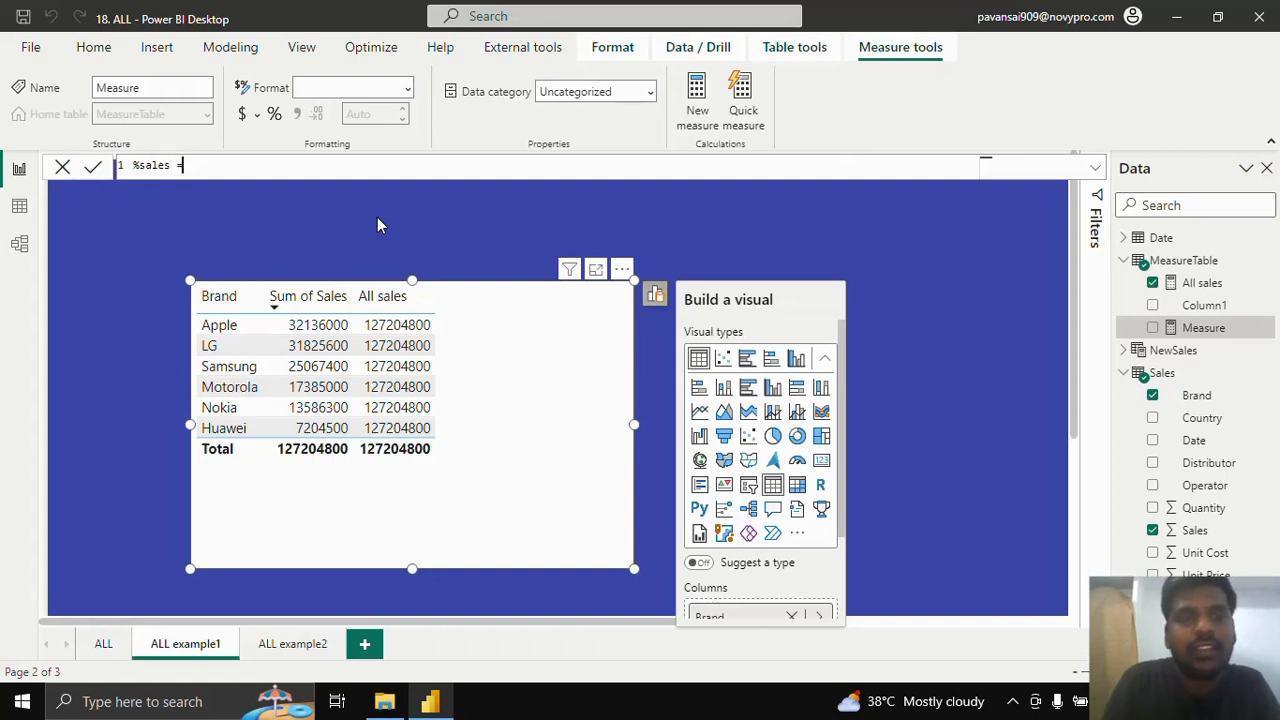
Define %sales as DIVIDE(SUM(Sales[Sales]), [All sales]) and commit the measure
type(" DIVIDE(")
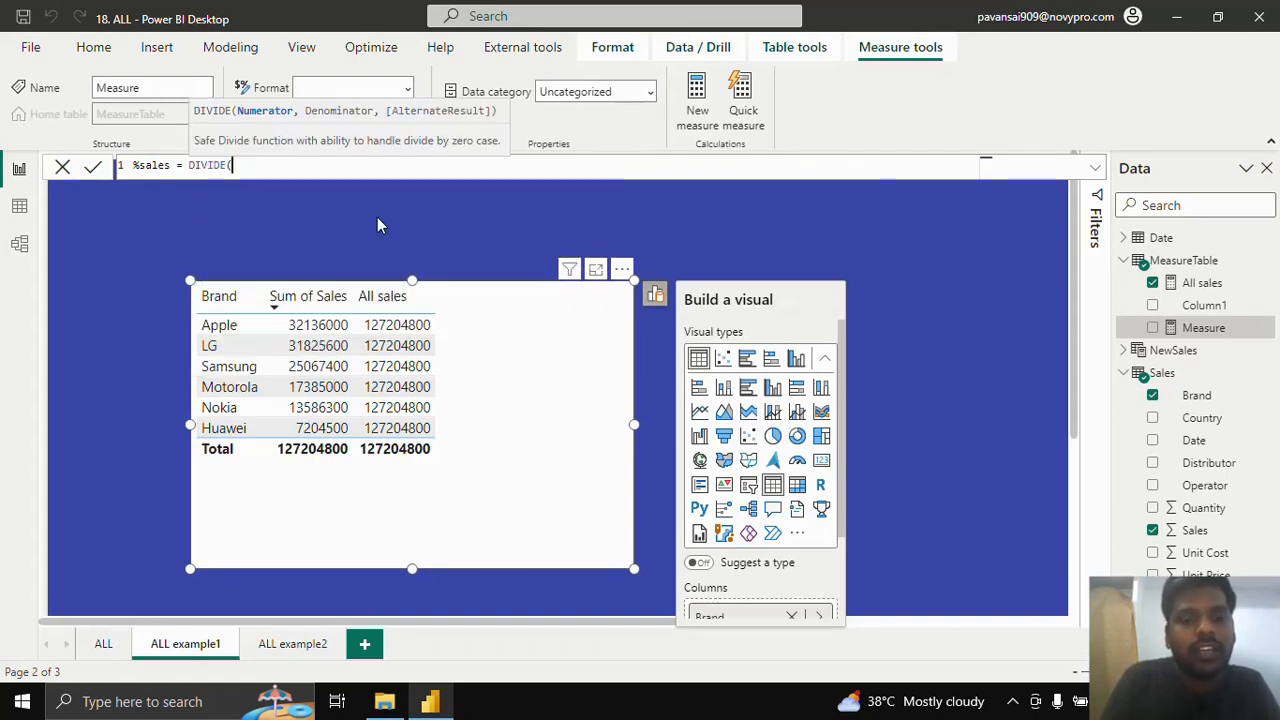
type("SUM(sales")
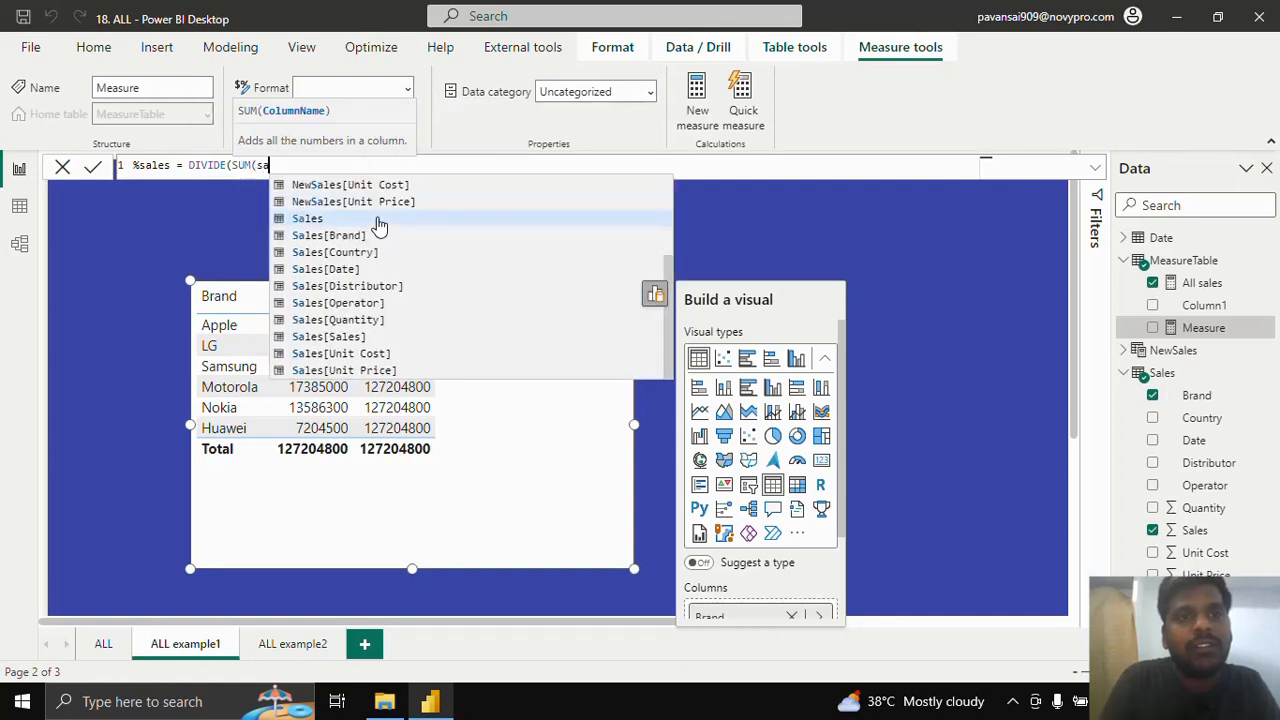
left_click(370, 337)
type("),")
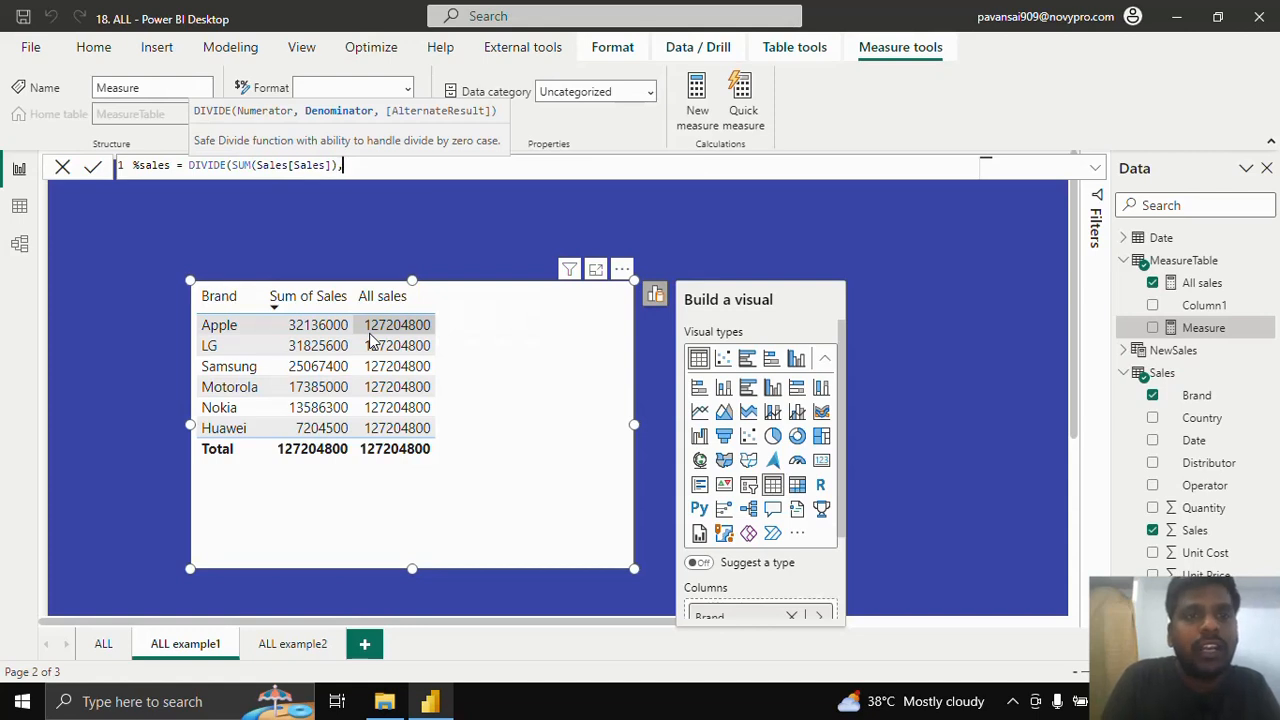
type(" ALL")
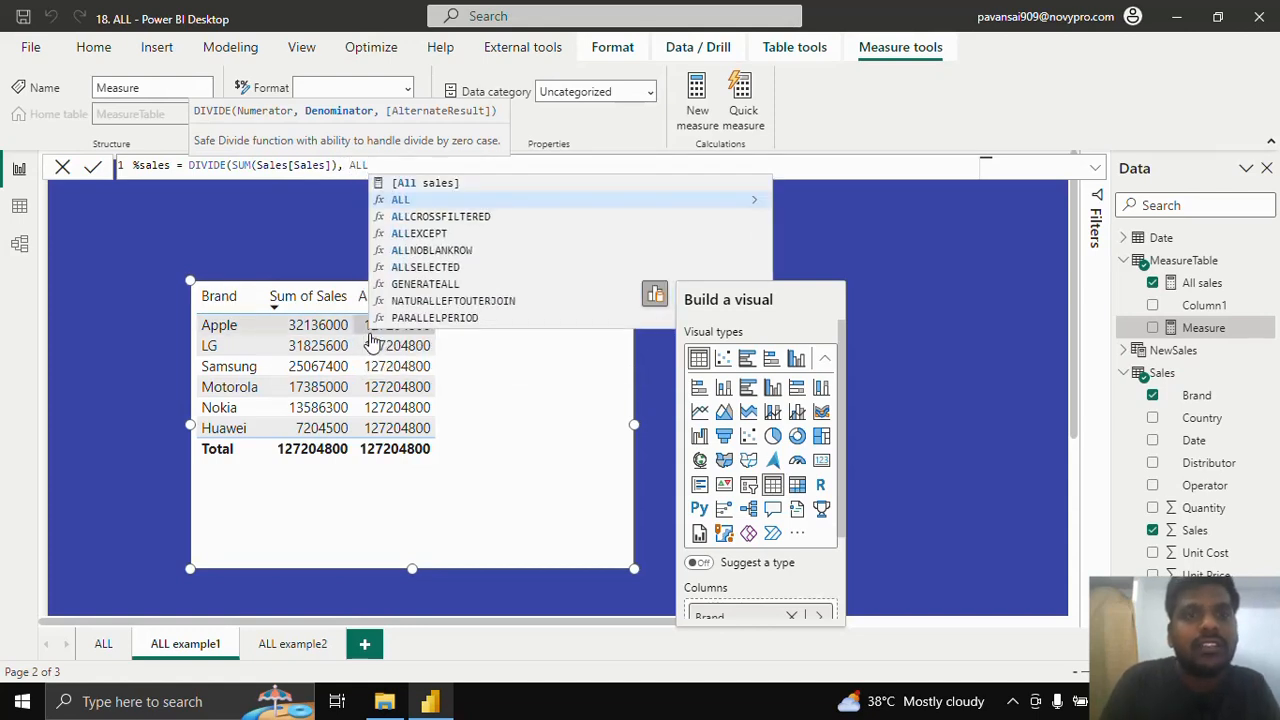
left_click(464, 183)
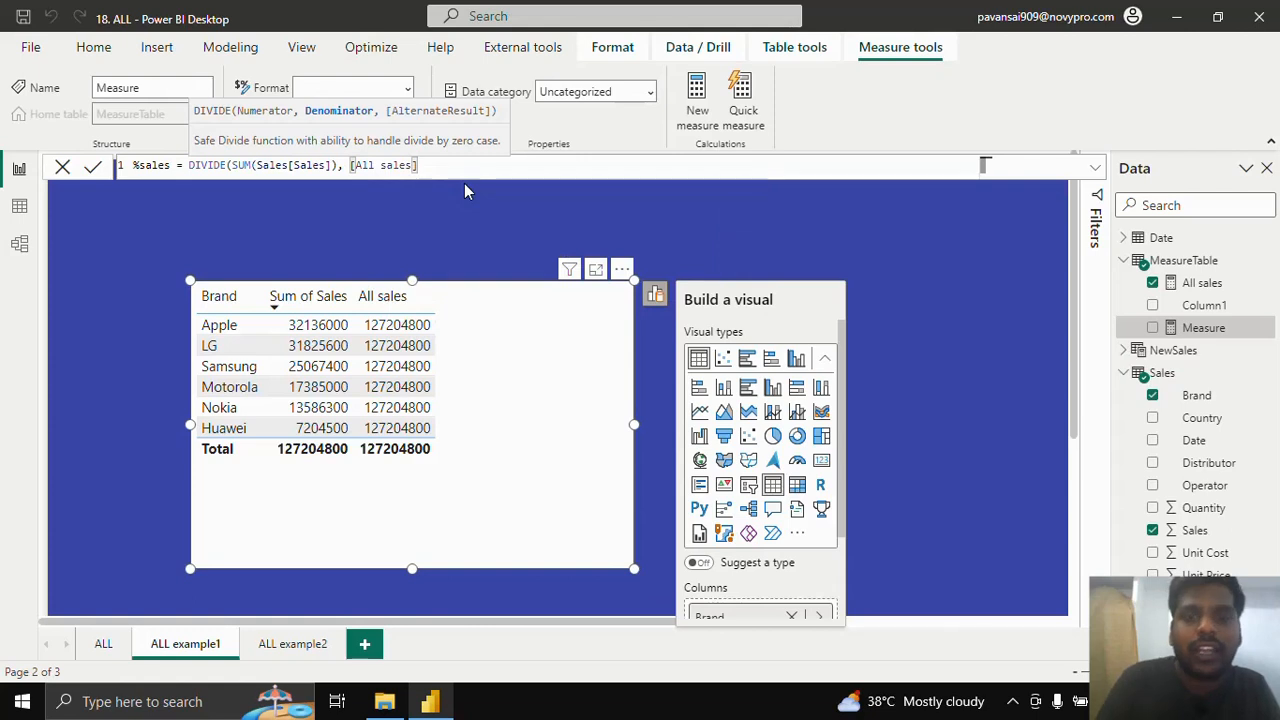
type(")")
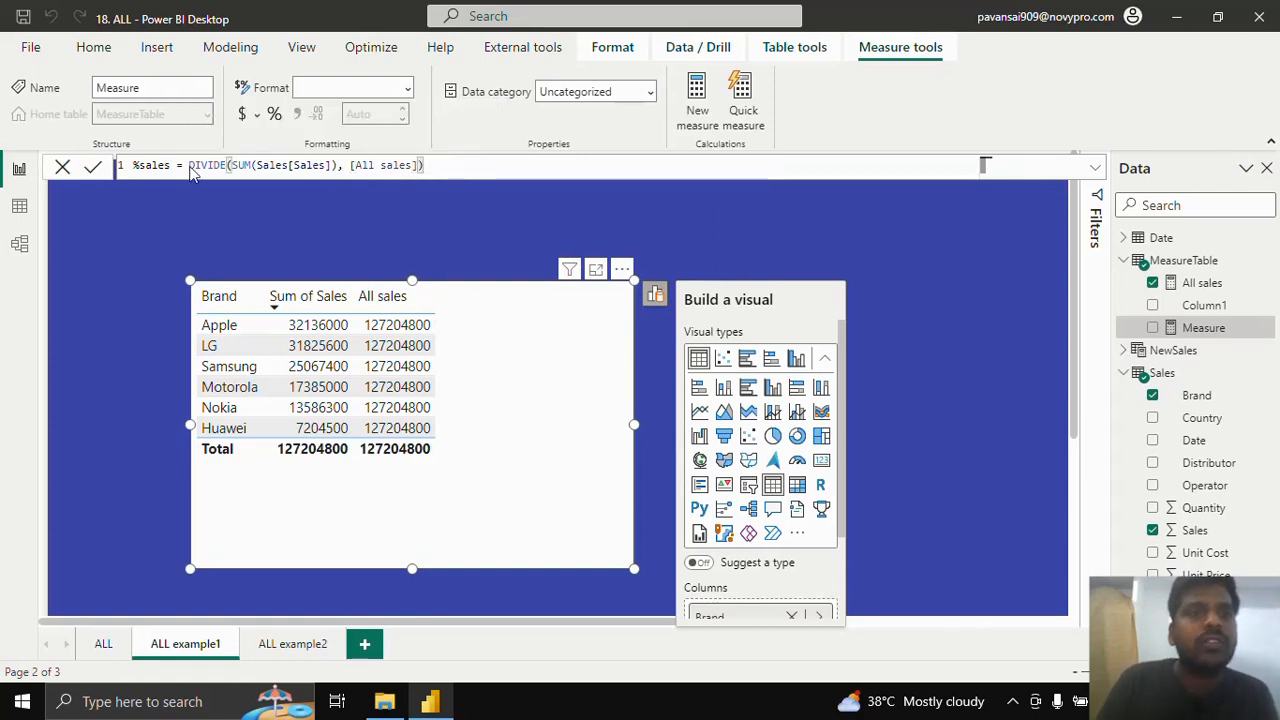
left_click(92, 168)
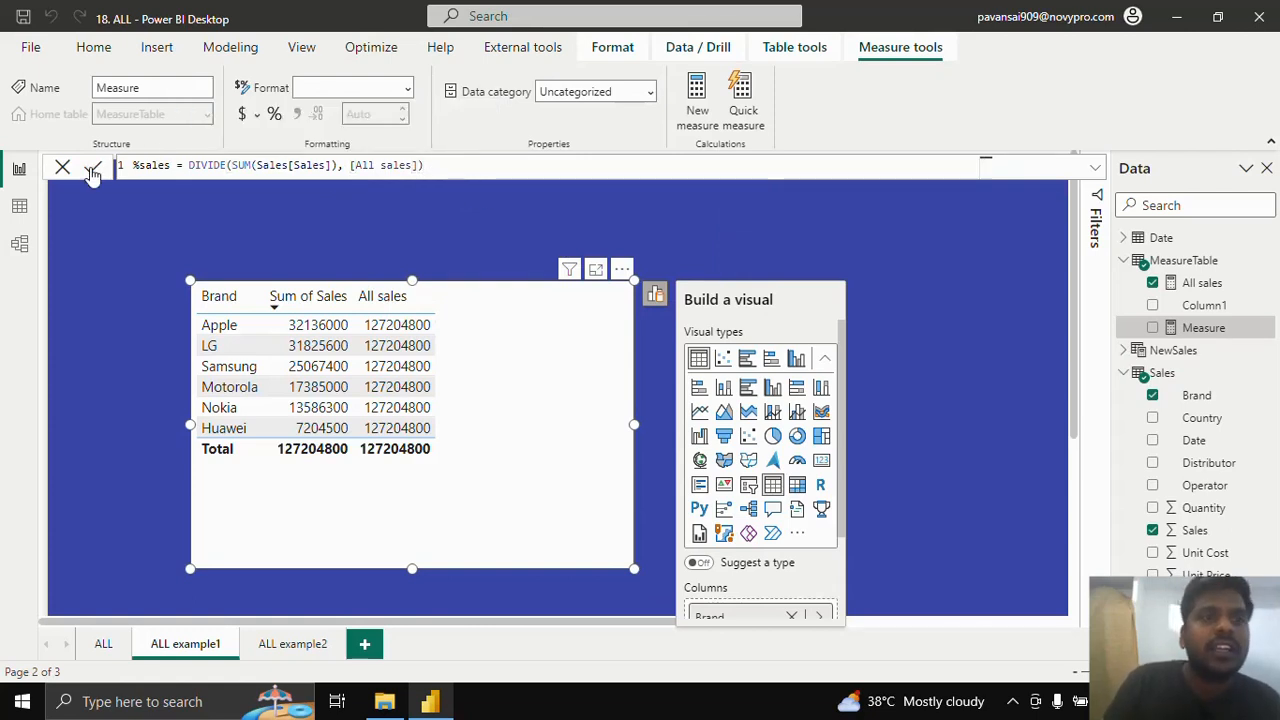
Add the %sales measure to the Brand table visual and format it as a percentage with two decimals
left_click(1153, 329)
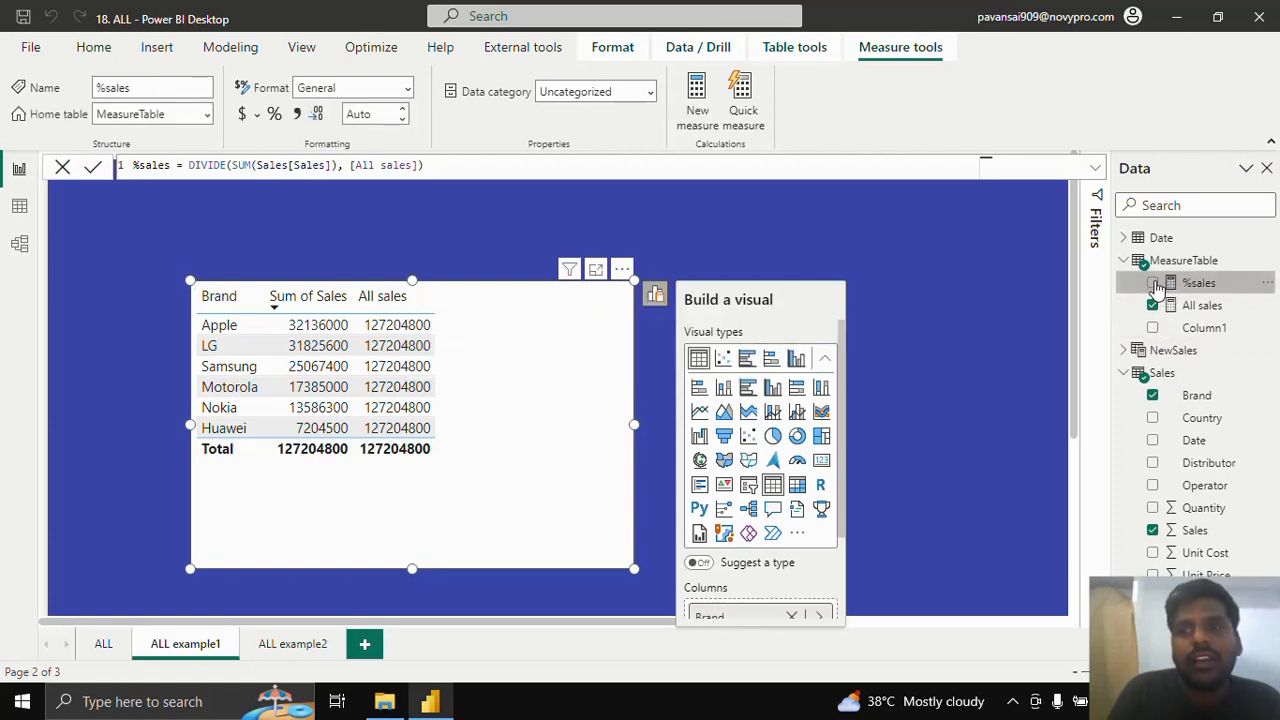
left_click(1153, 284)
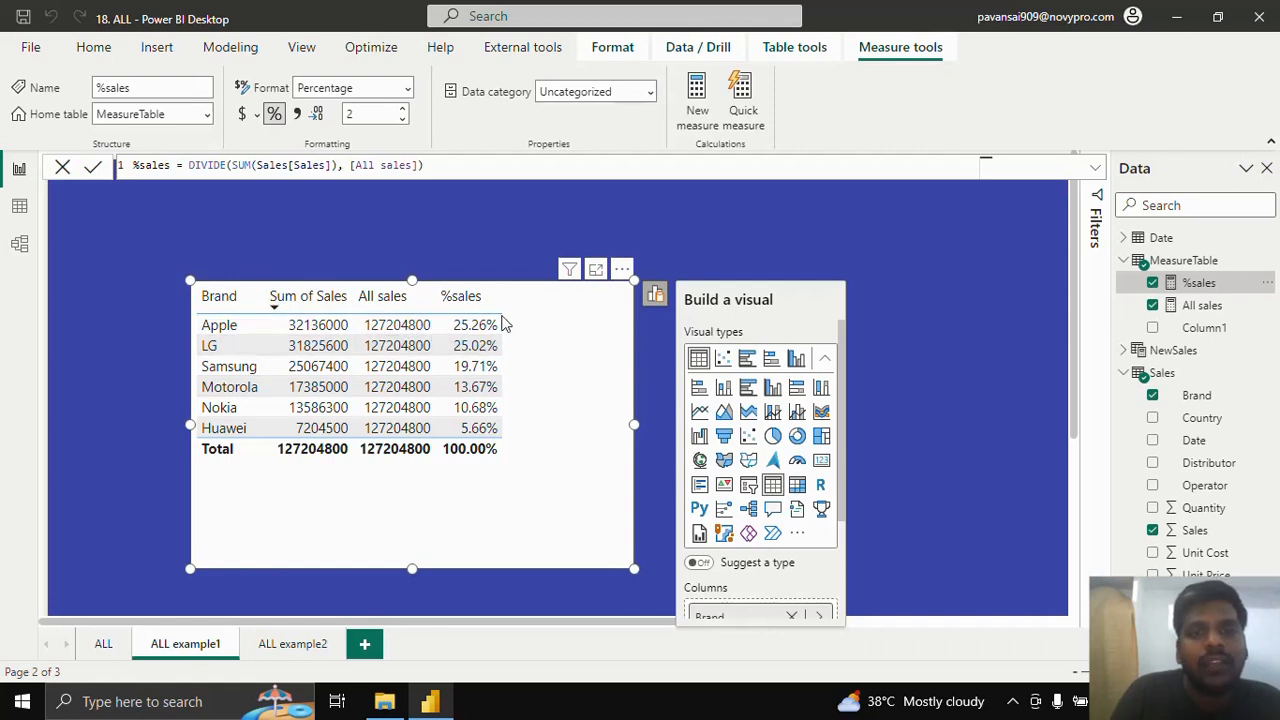
left_click(554, 377)
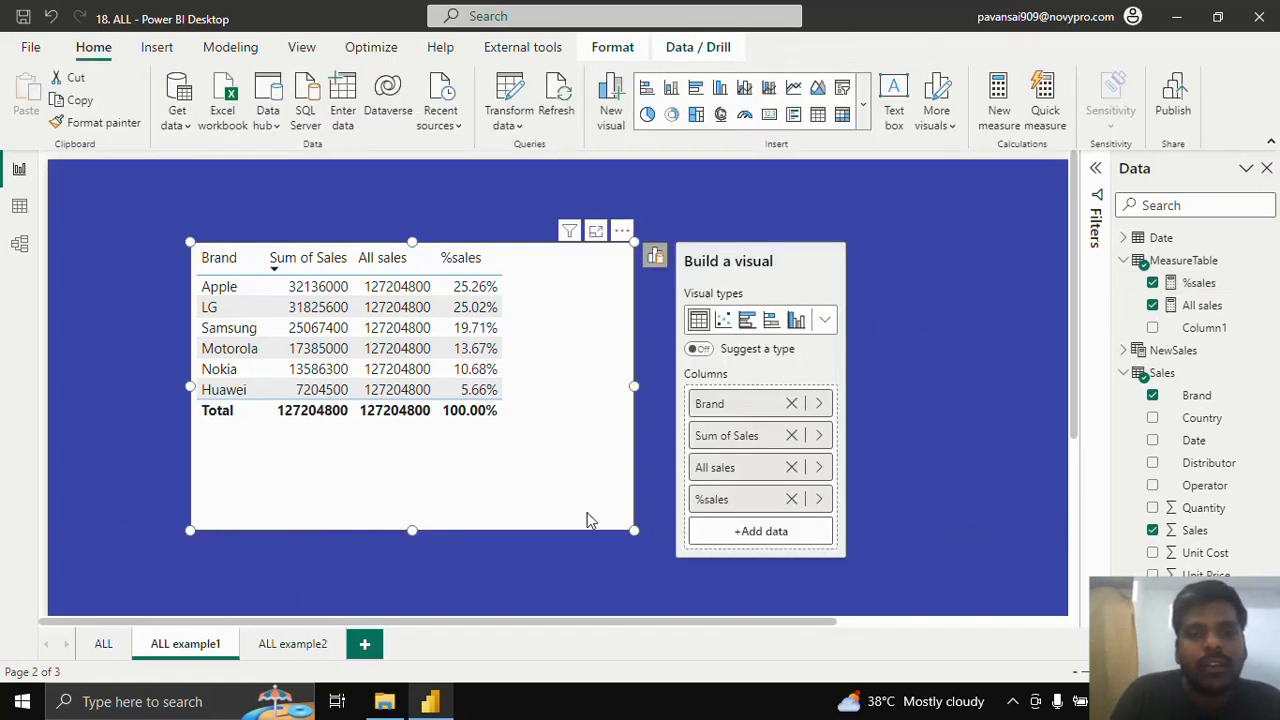
On the ALL example2 page, create a visual with Country, Distributor and Sales from the Sales table
left_click(285, 645)
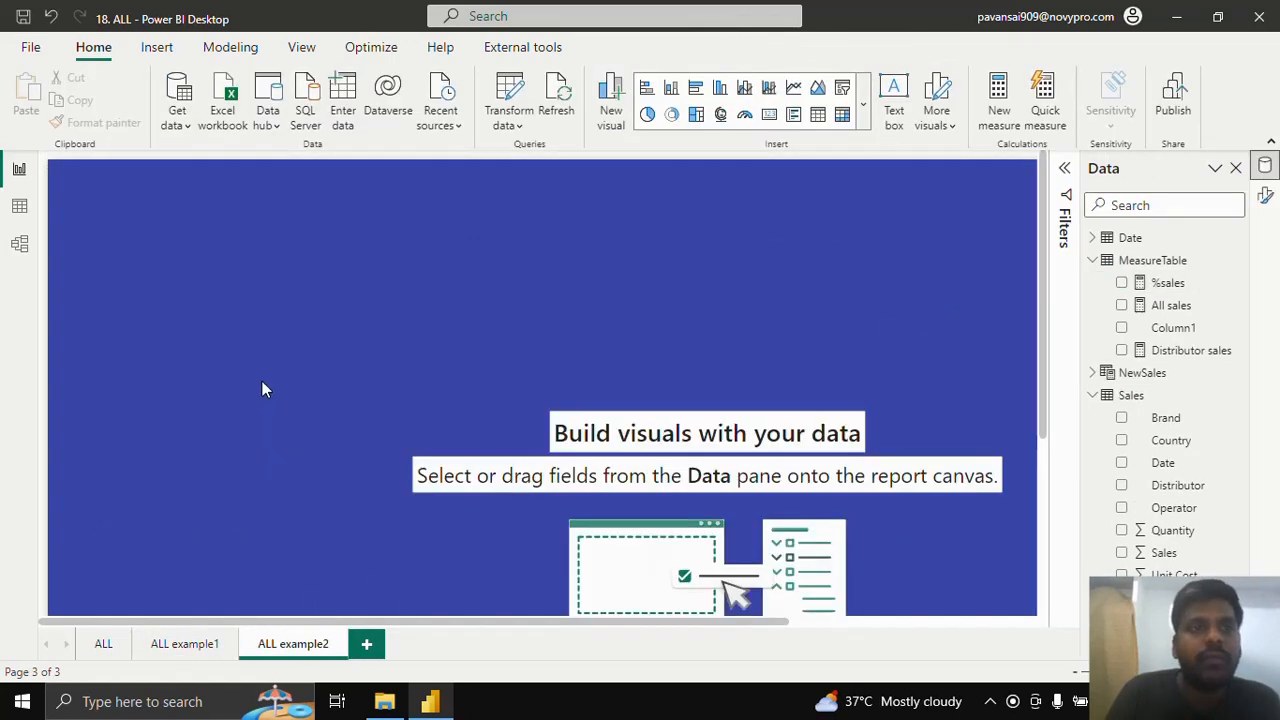
left_click(1122, 442)
left_click(1122, 486)
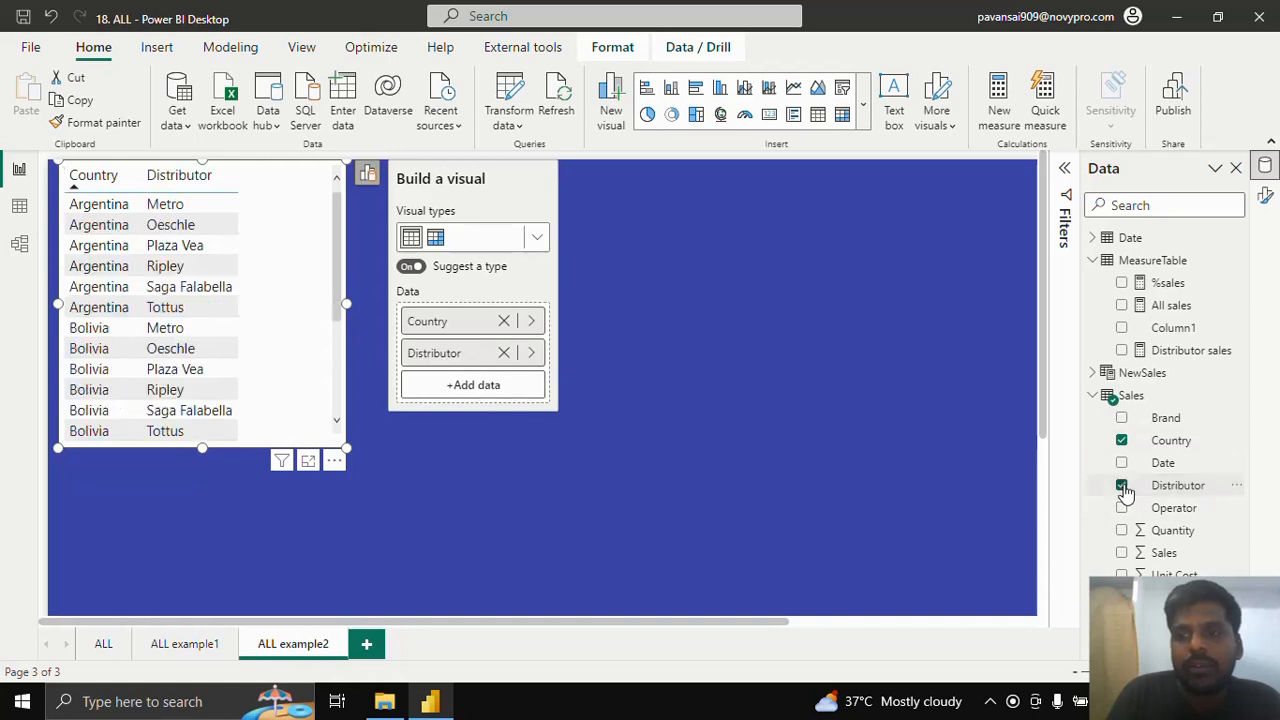
left_click(1122, 553)
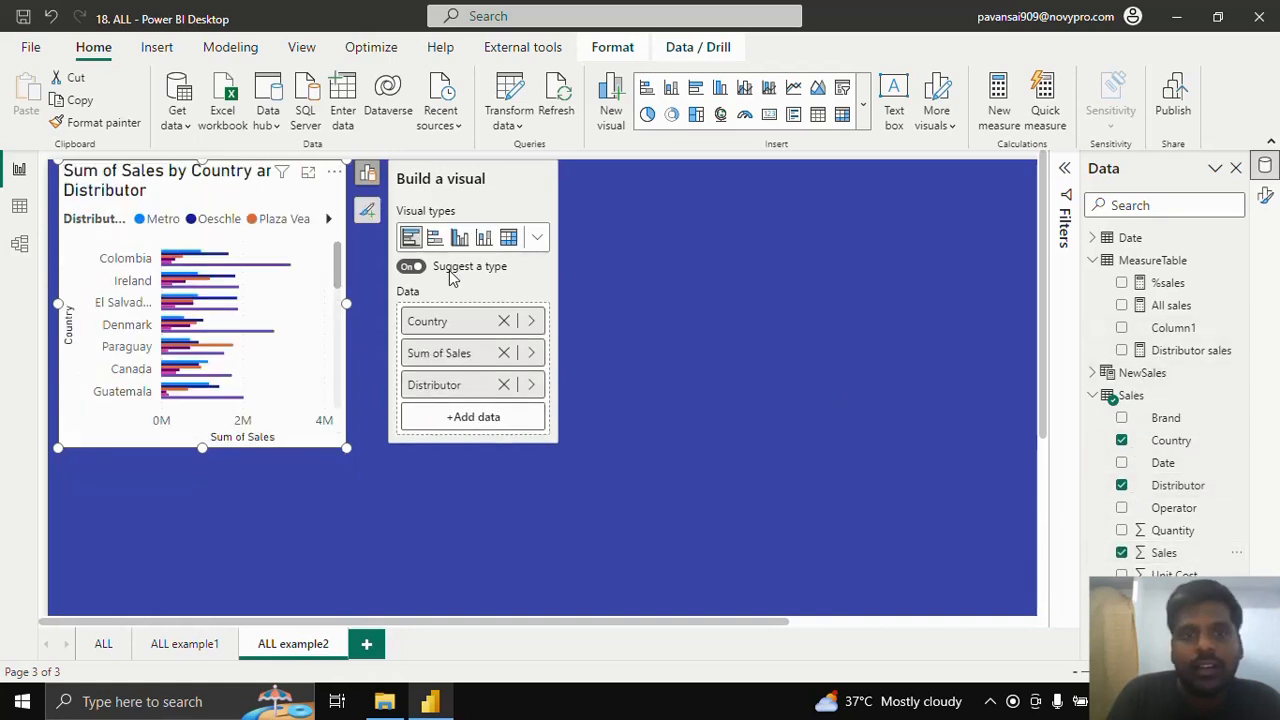
Convert the Country and Distributor sales chart to a table visual and enlarge it on the canvas
left_click(537, 238)
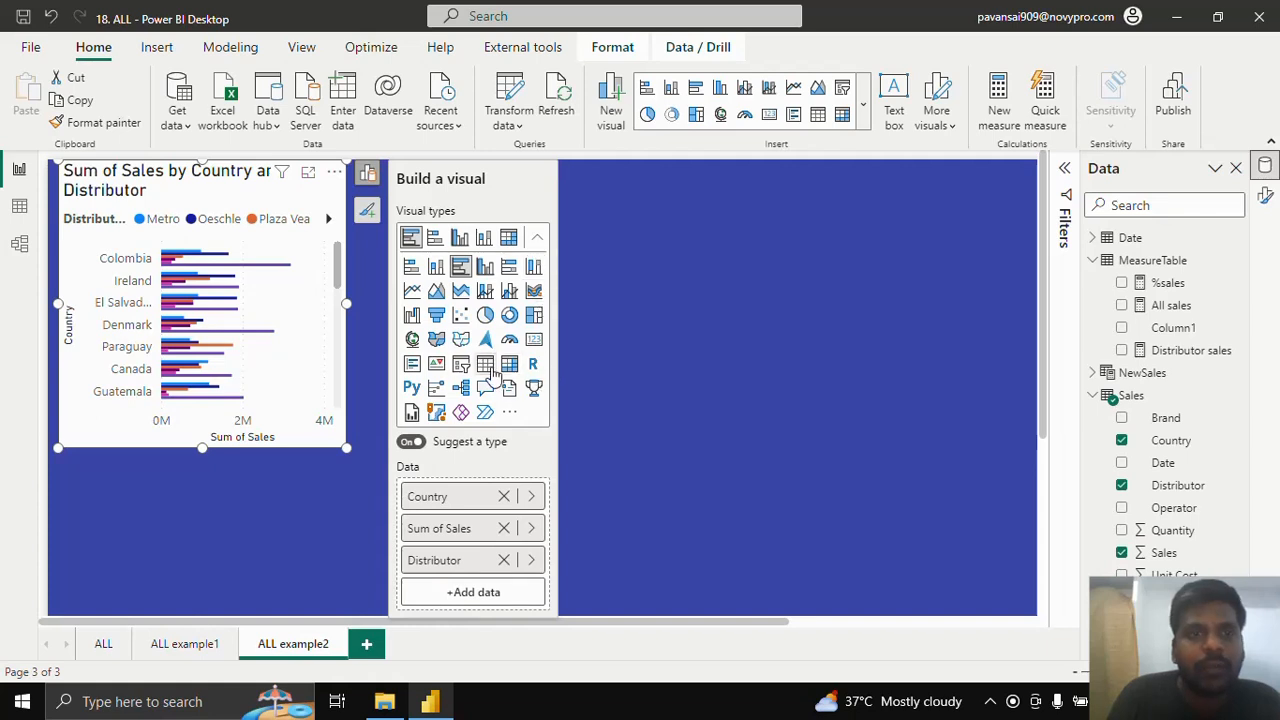
left_click(488, 368)
left_click_drag(346, 447, 585, 595)
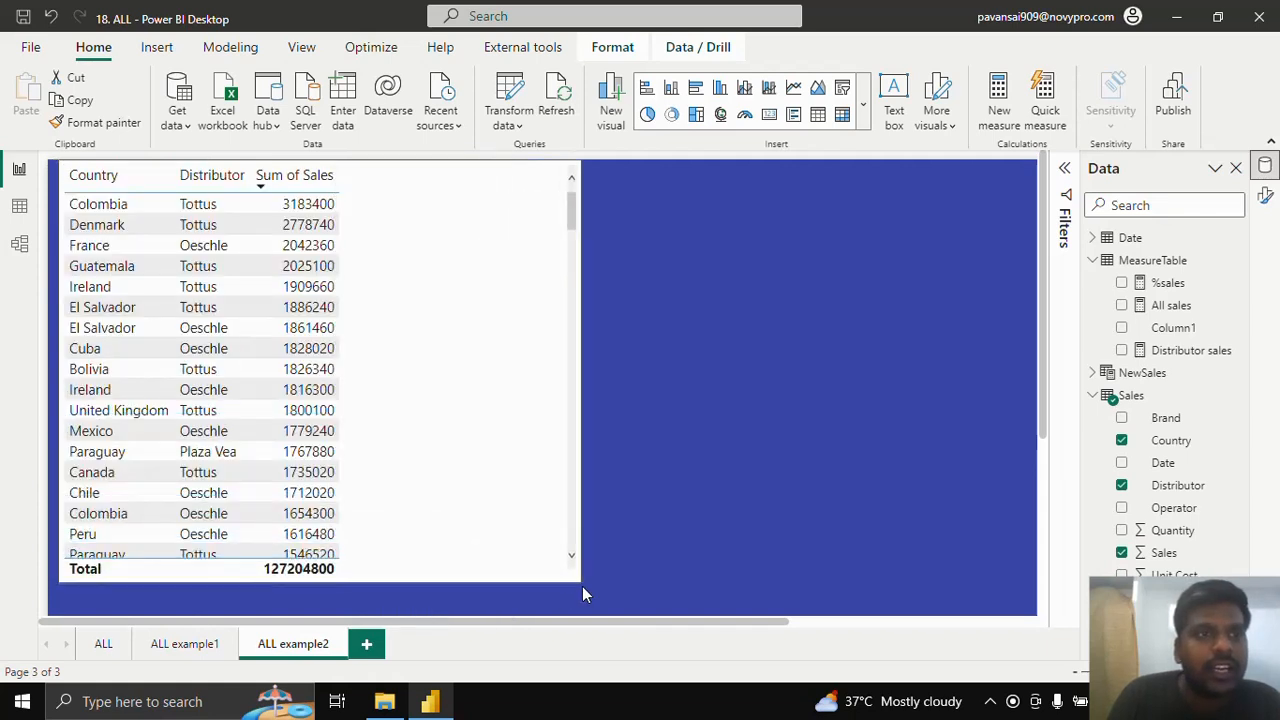
left_click(80, 163)
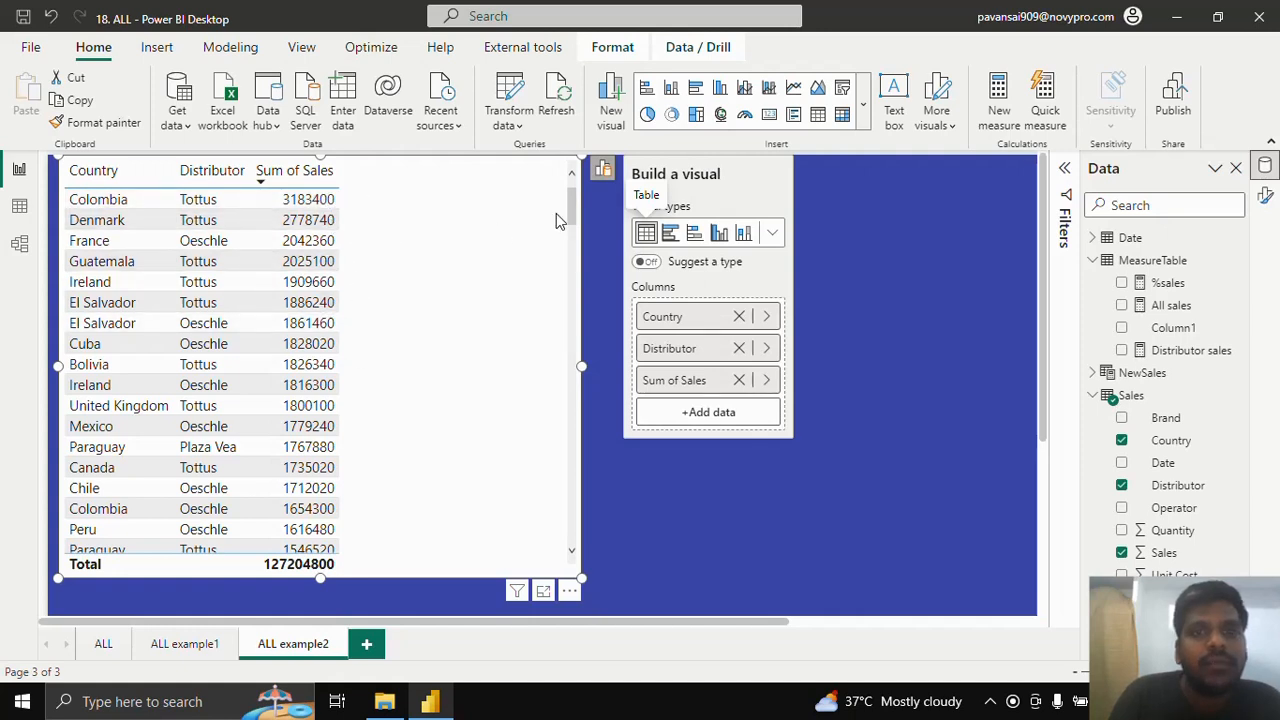
left_click_drag(592, 368, 606, 368)
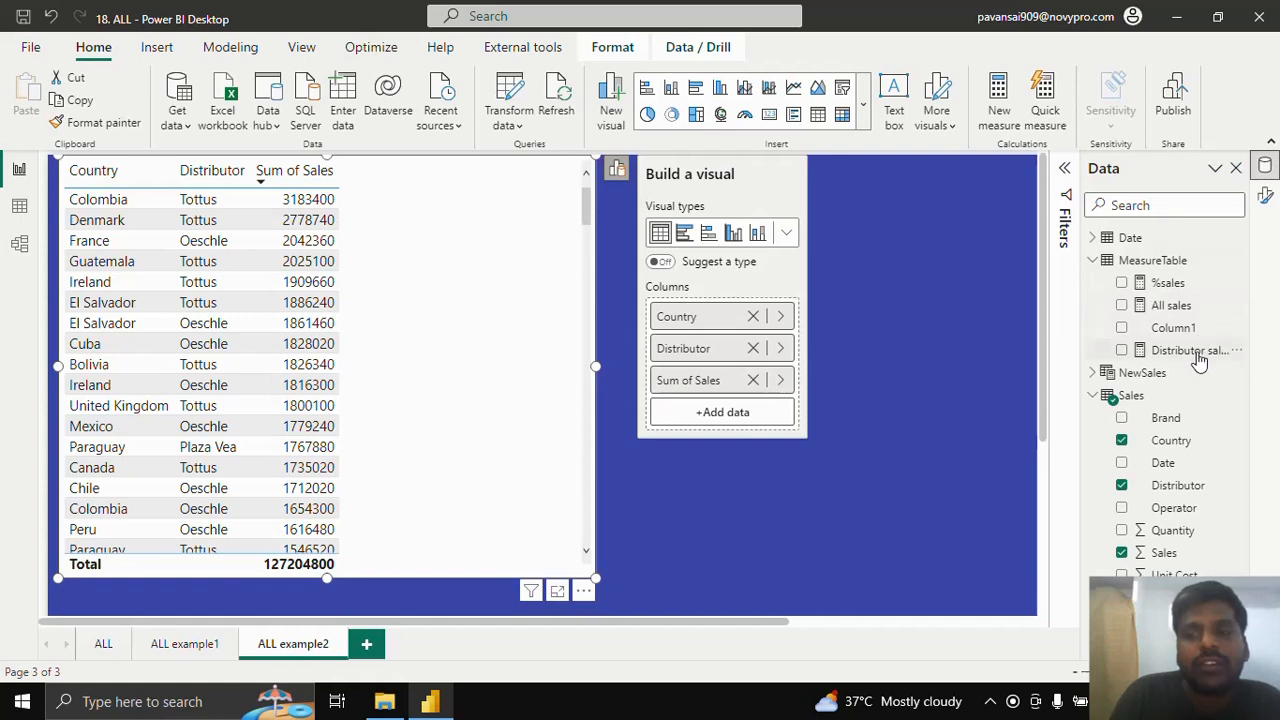
Create a new measure in MeasureTable and name it "Distributor Total Sales"
left_click(1185, 262)
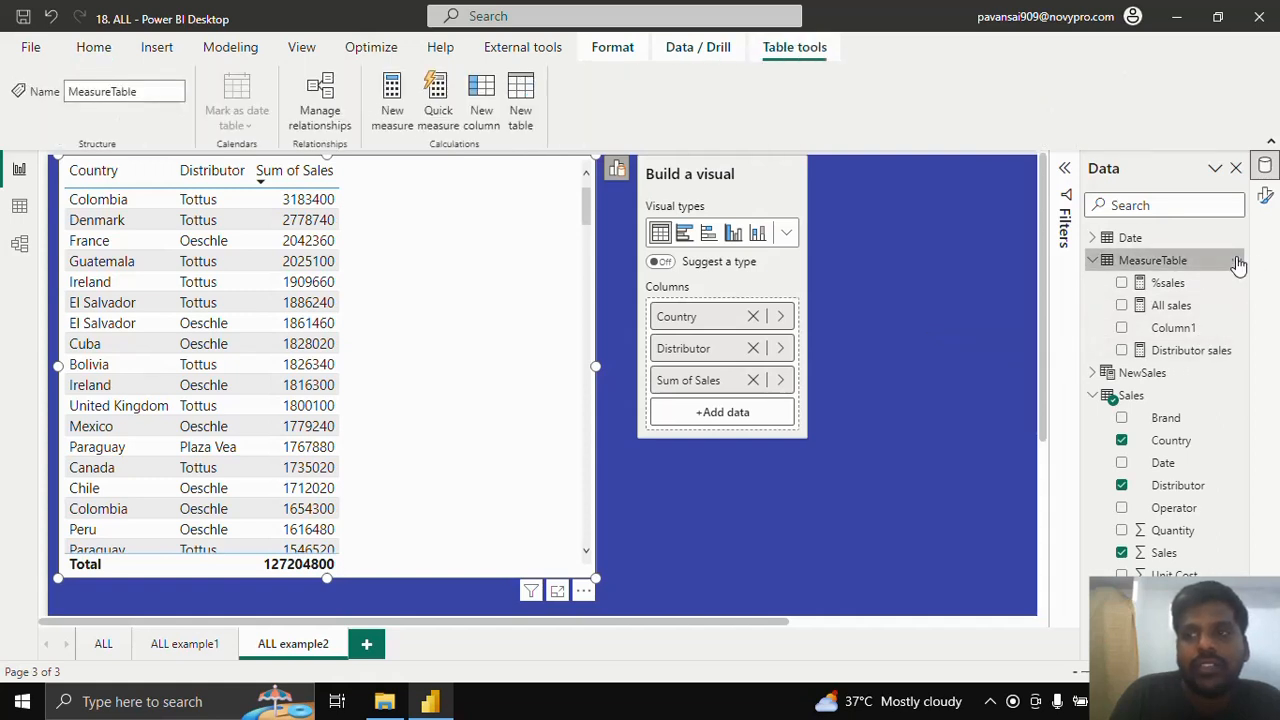
left_click(1238, 262)
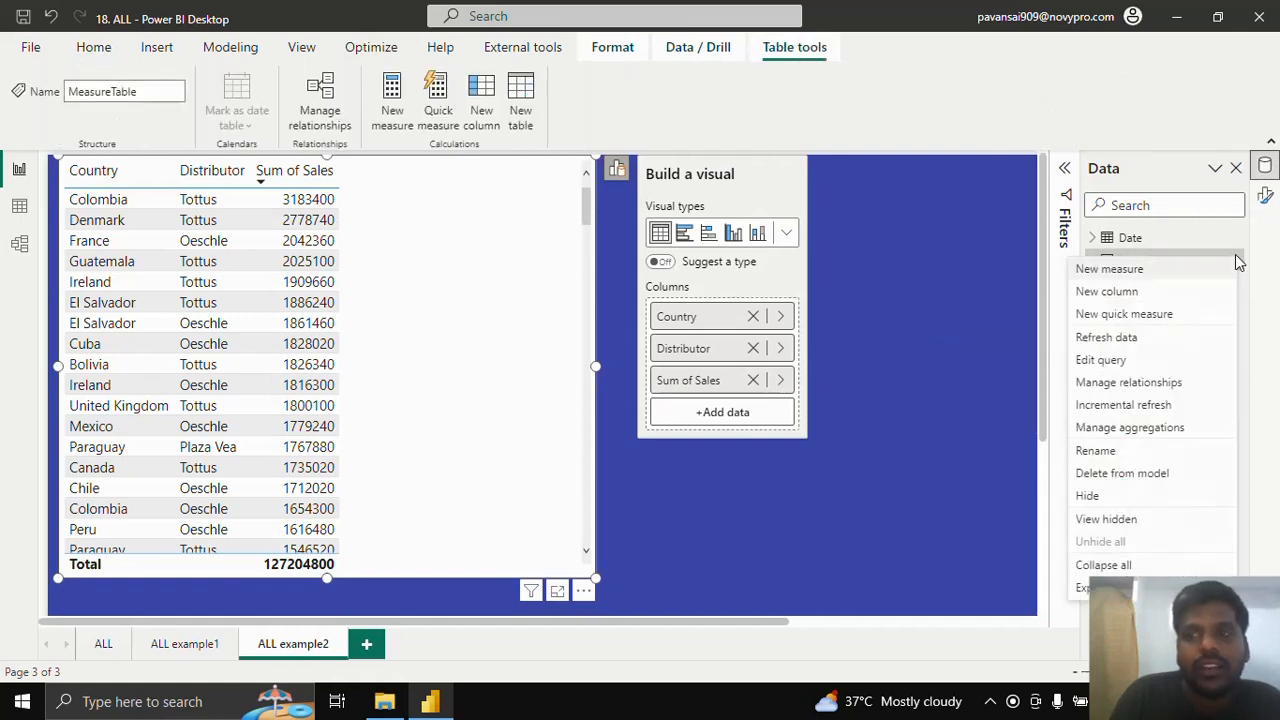
left_click(1145, 273)
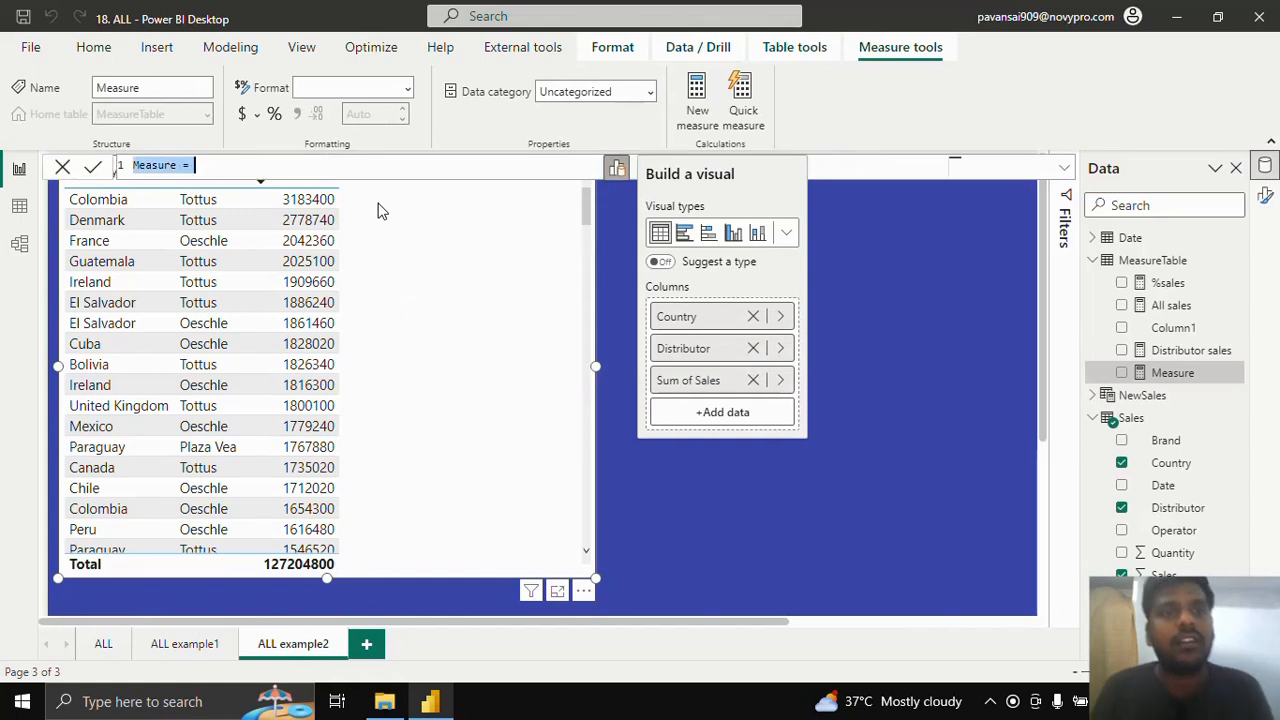
type("Dist")
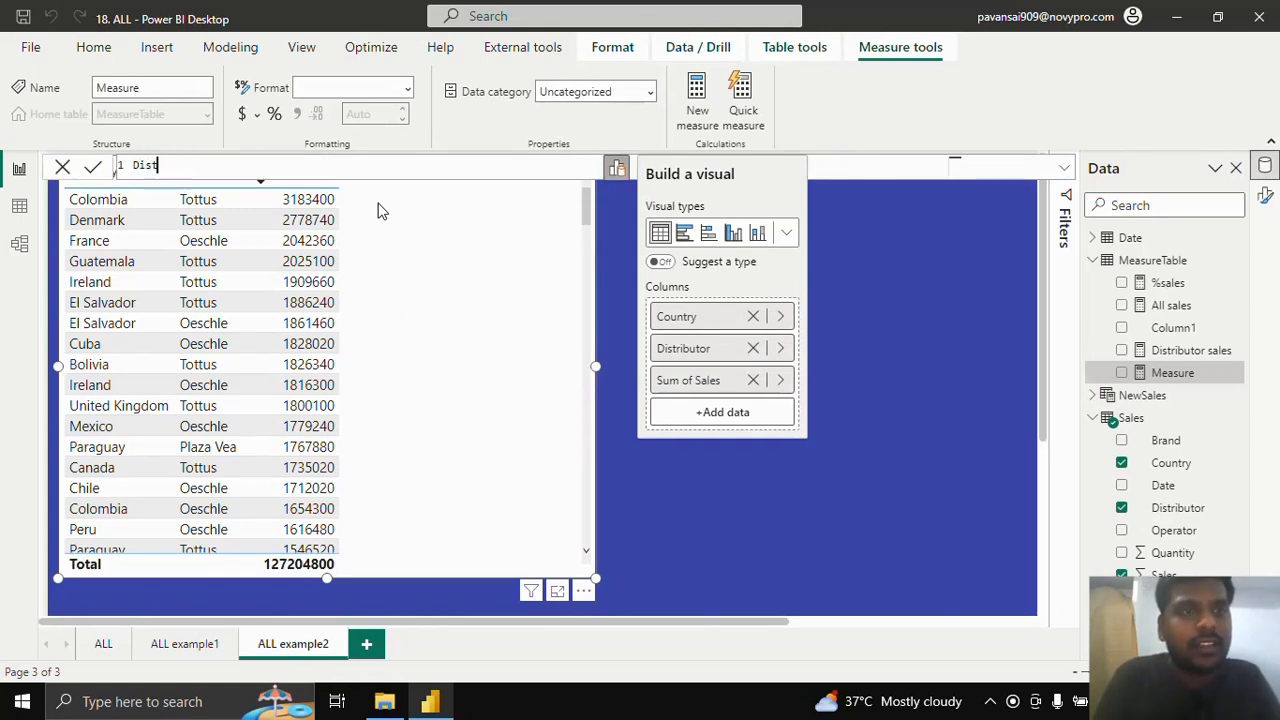
type("ributo")
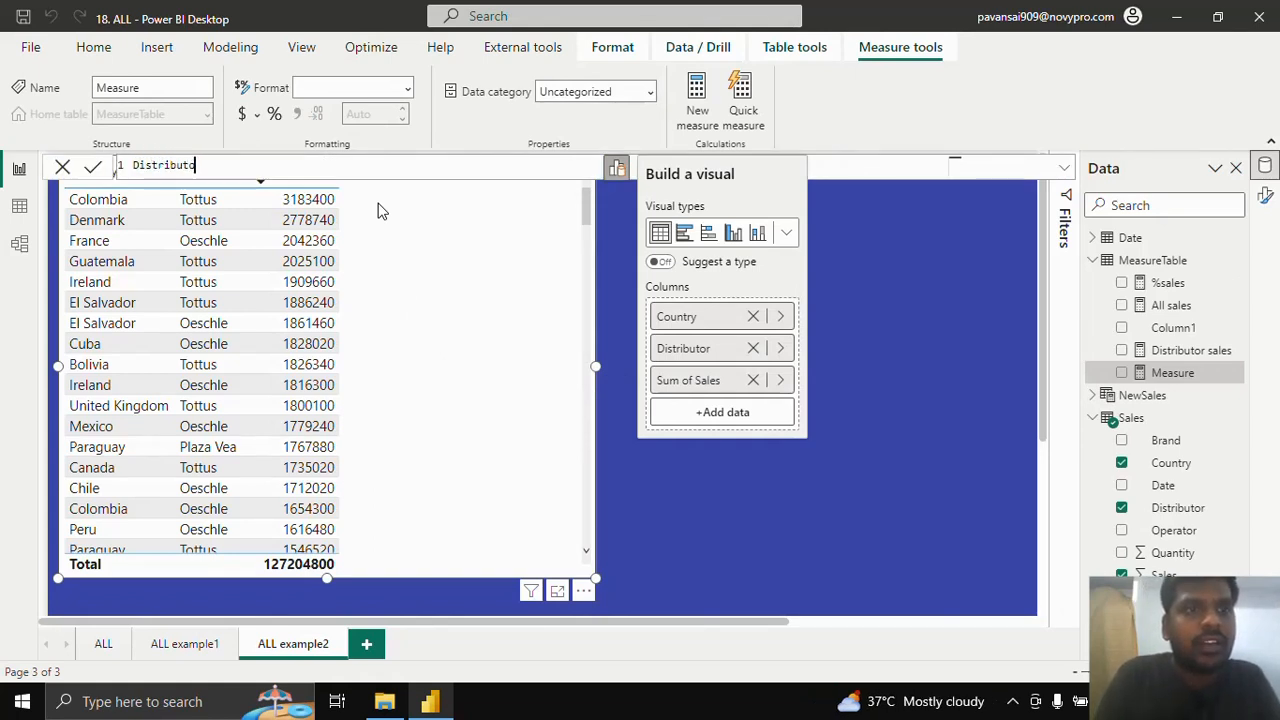
type("r Total S")
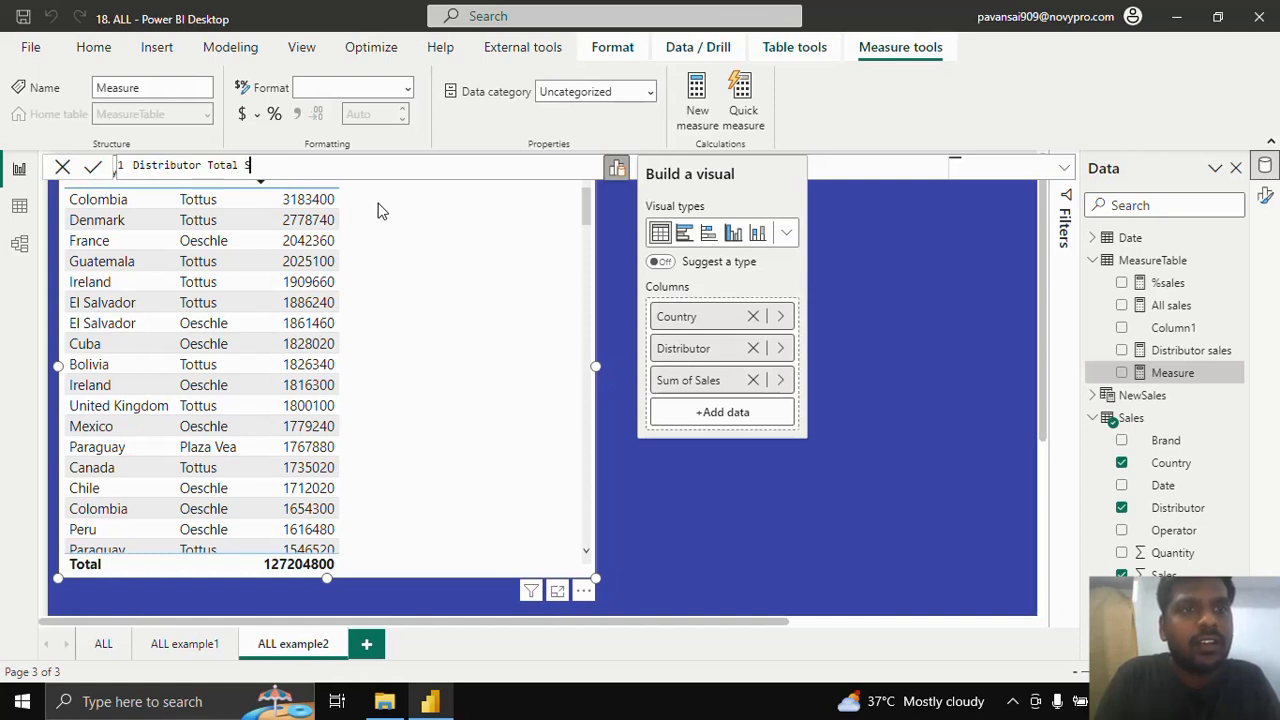
type("ales =")
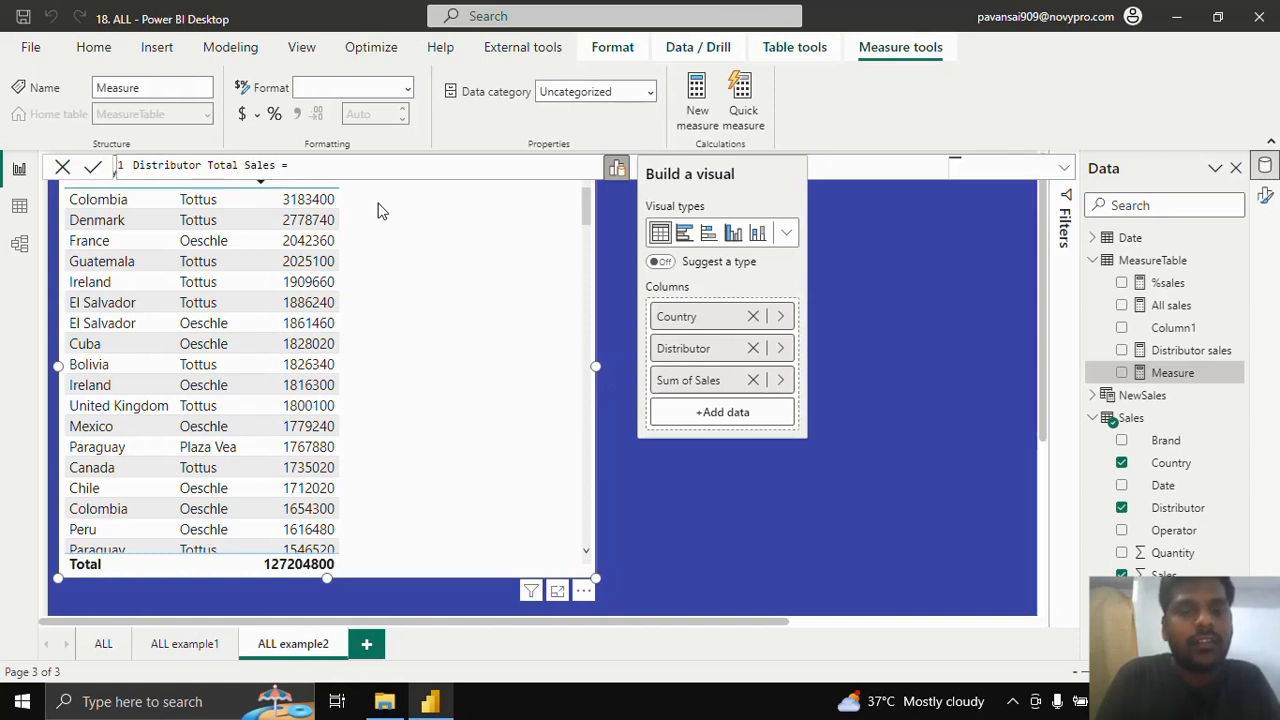
Begin the Distributor Total Sales formula with CALCULATE and the expression SUM(Sales[Sales])
type(" CAL")
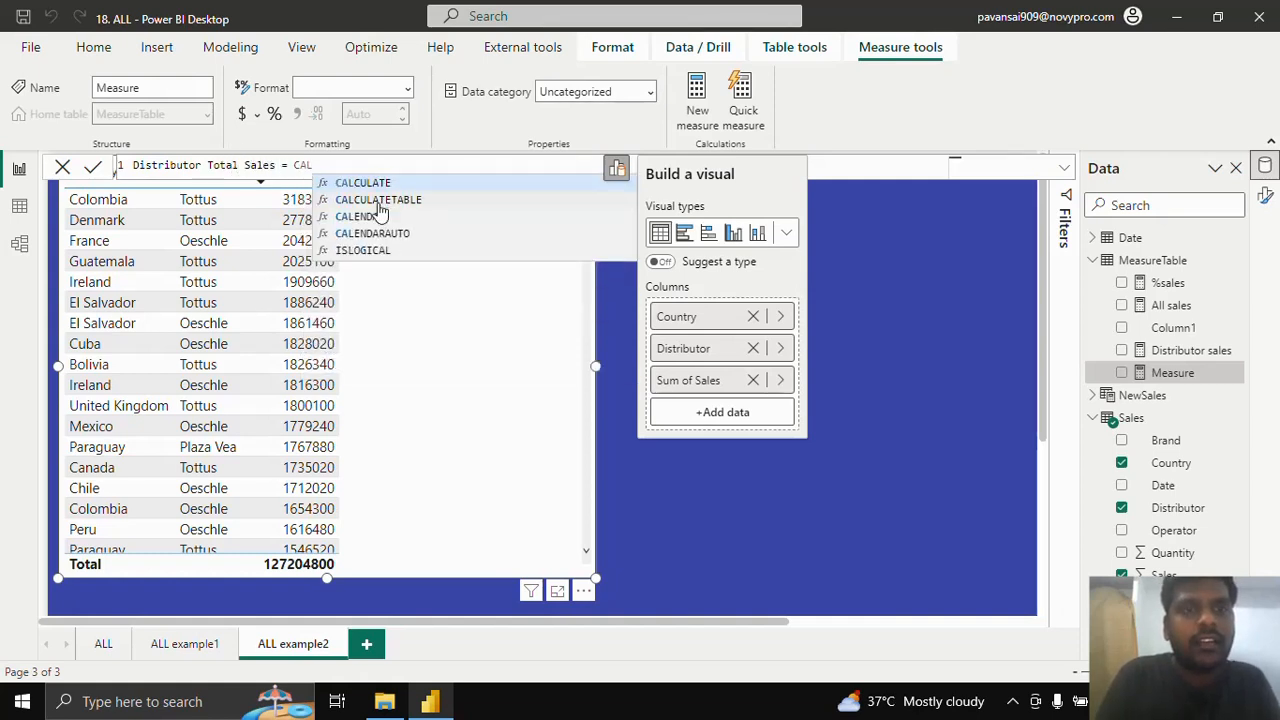
key("Tab")
type("SUM(")
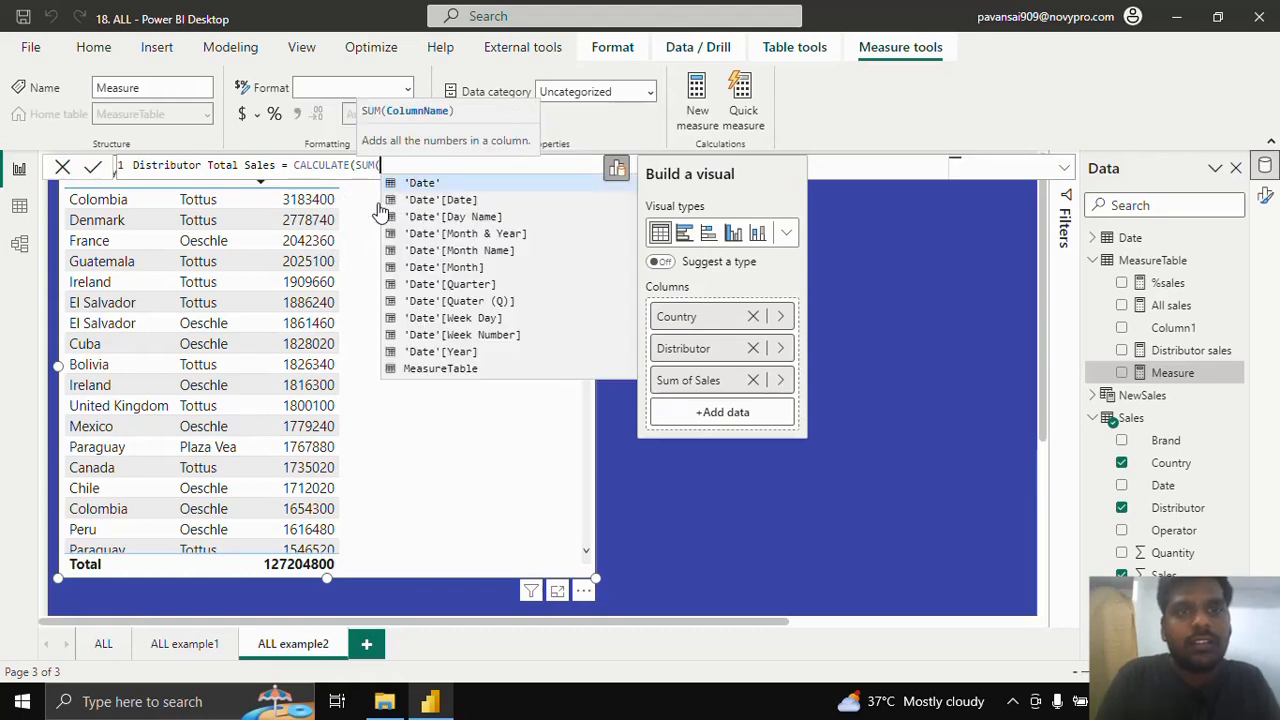
type("sales")
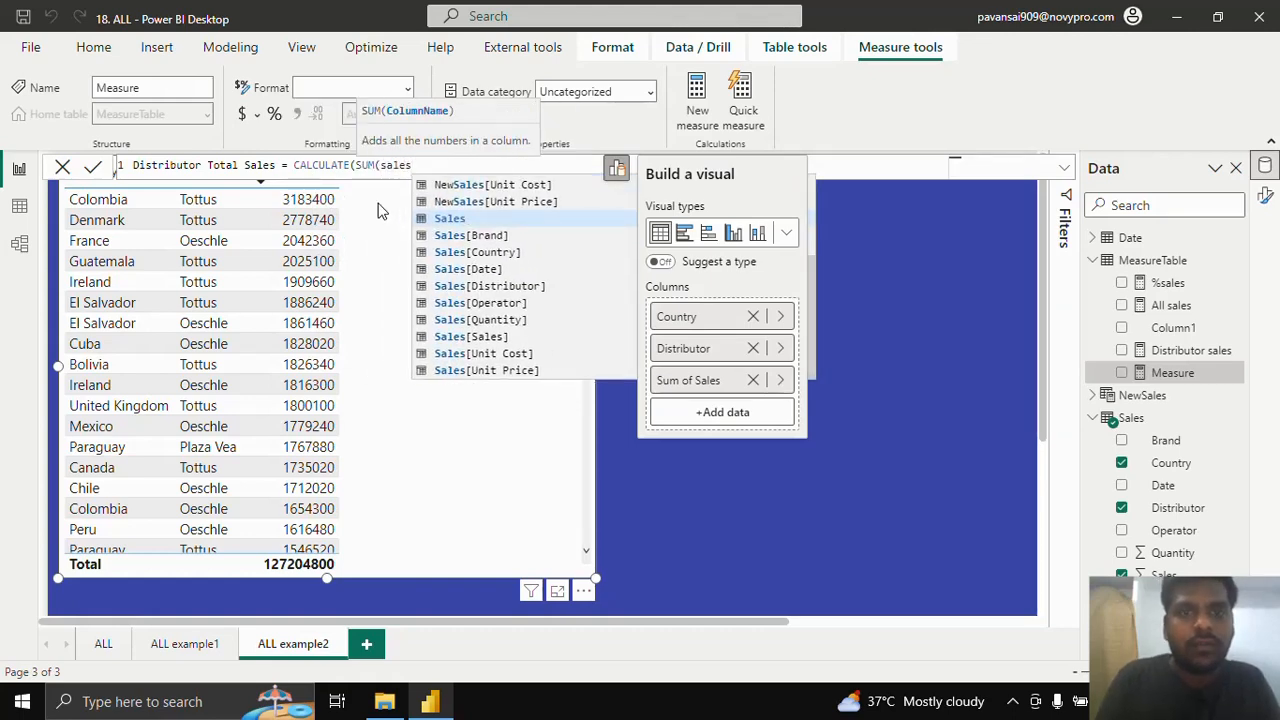
left_click(450, 337)
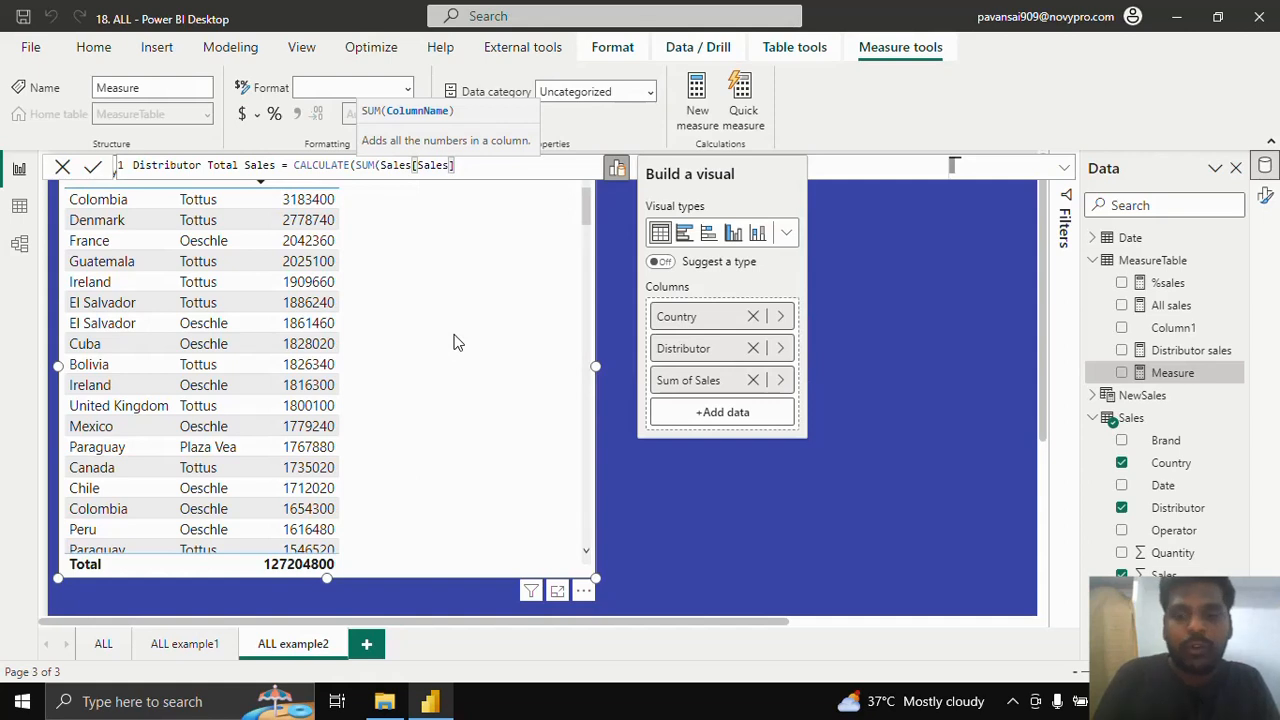
Complete the Distributor Total Sales formula with ALL(Sales[Country]) as the filter argument and commit the measure
type("),A")
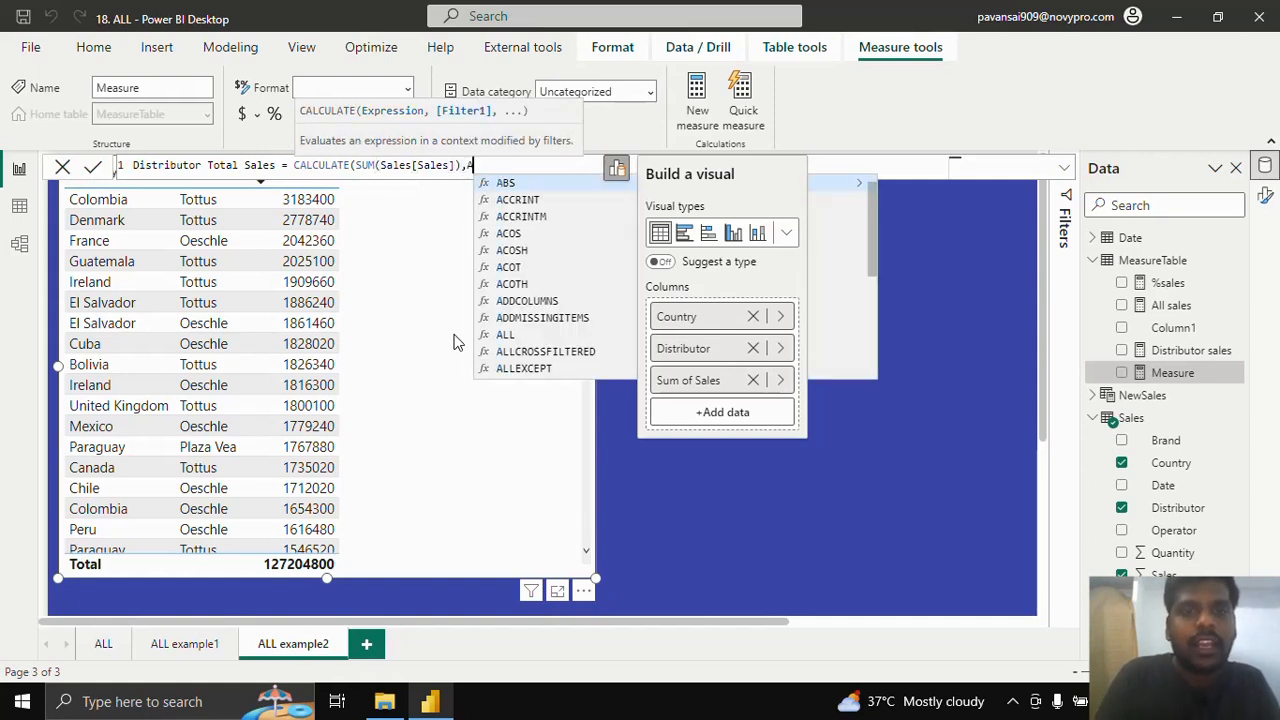
type("LL(count")
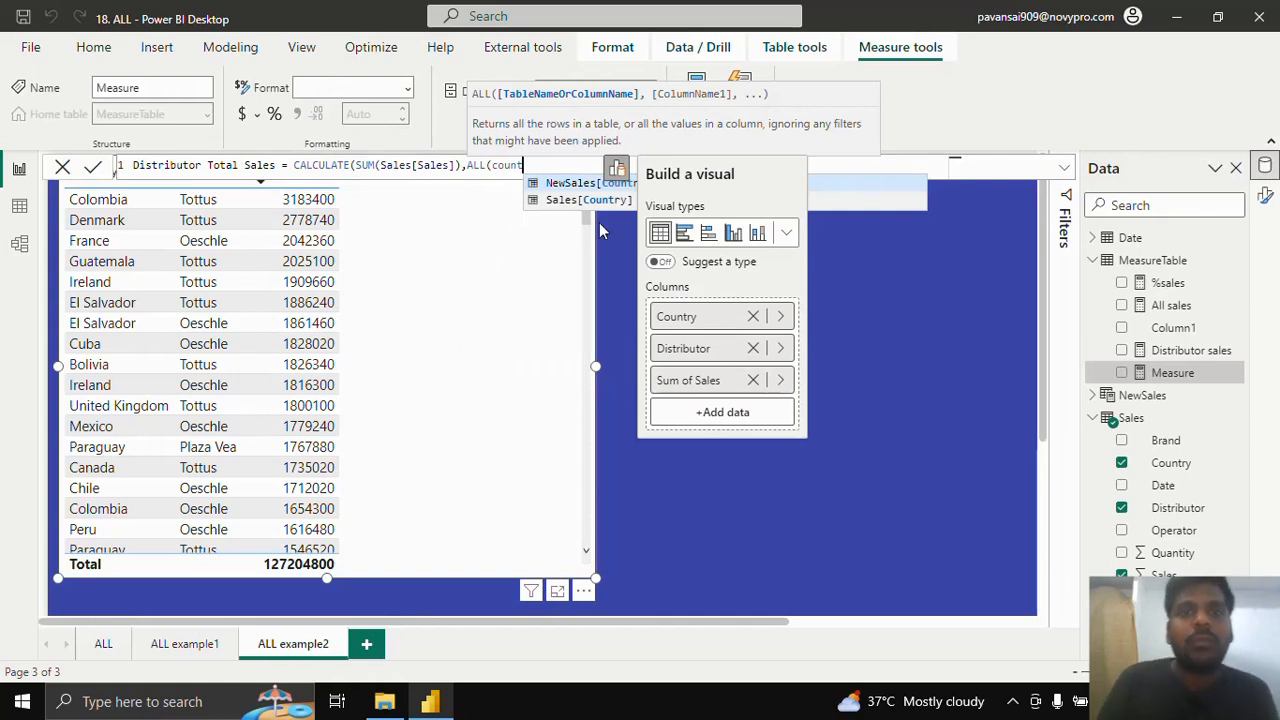
left_click(612, 200)
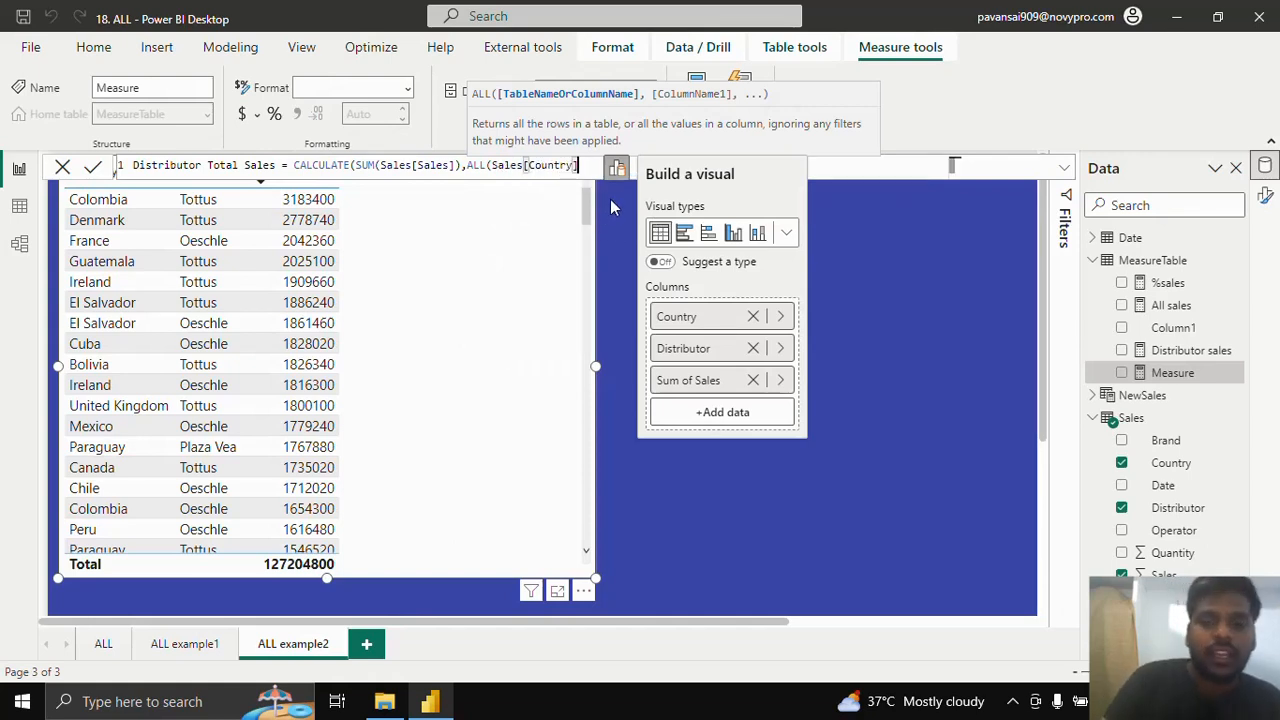
type("))")
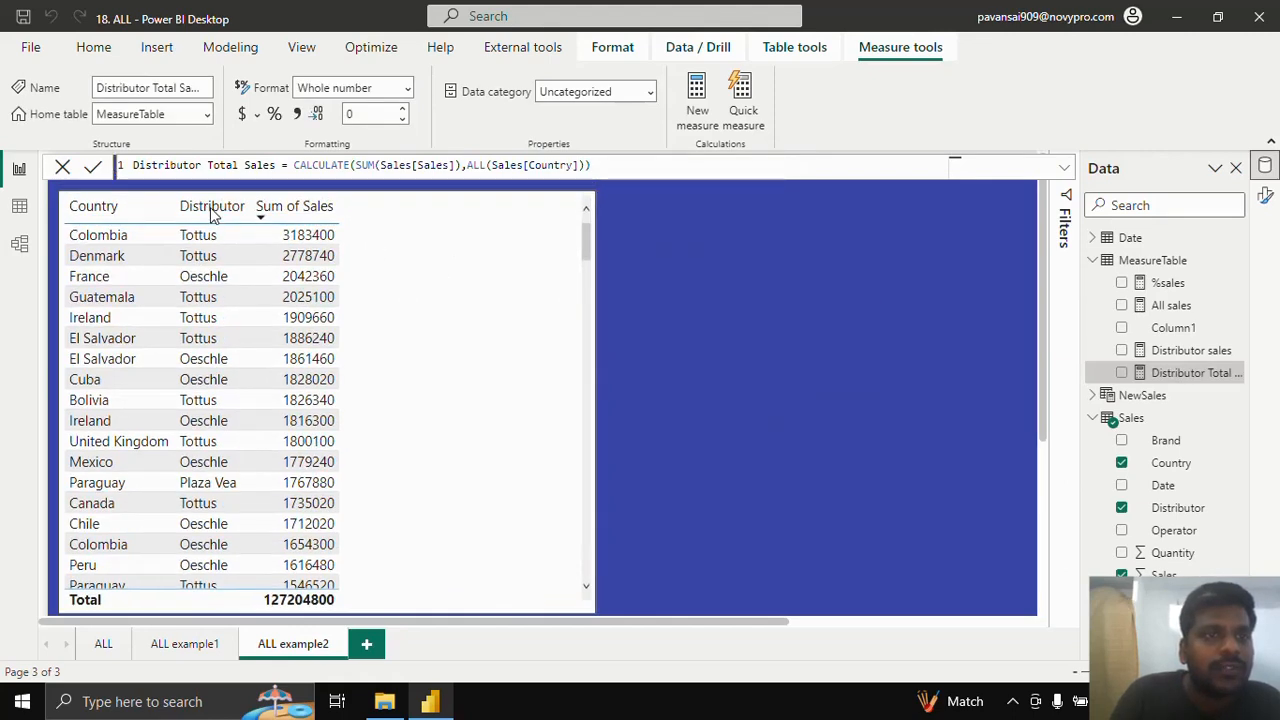
Add the Distributor Total Sales measure to the country and distributor table and sort the table by Distributor in ascending order
left_click(395, 243)
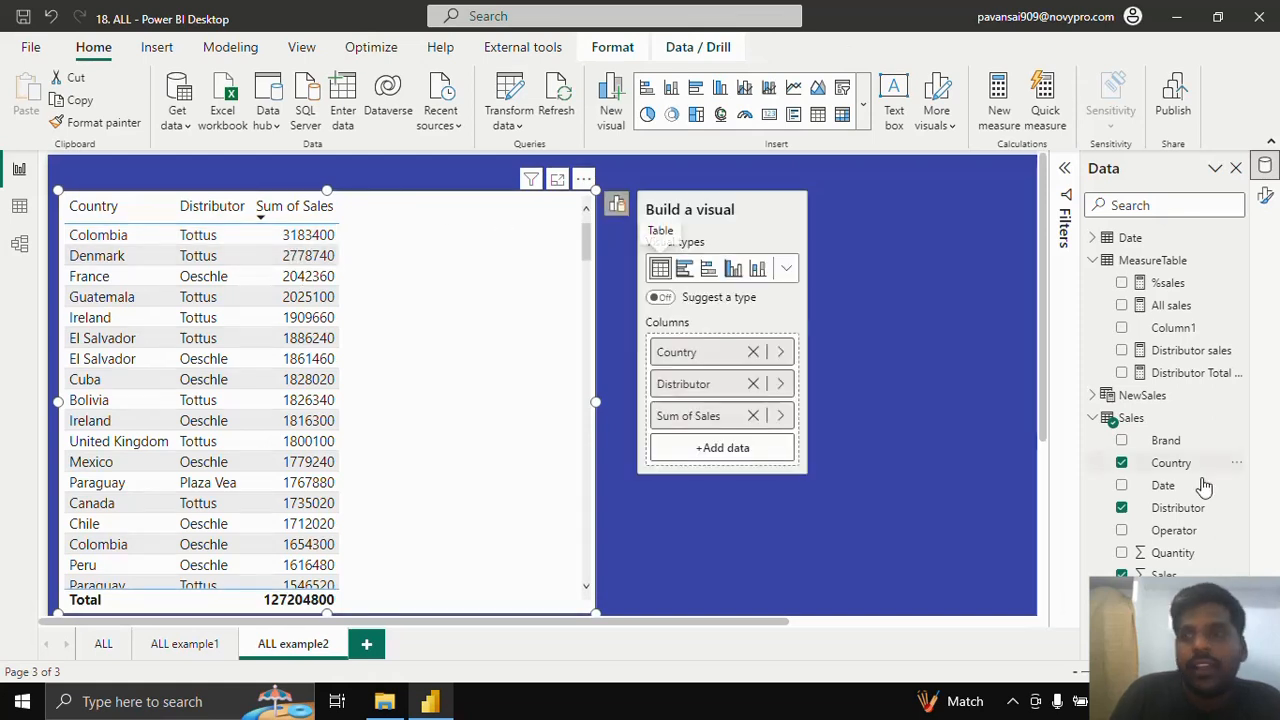
left_click(1122, 373)
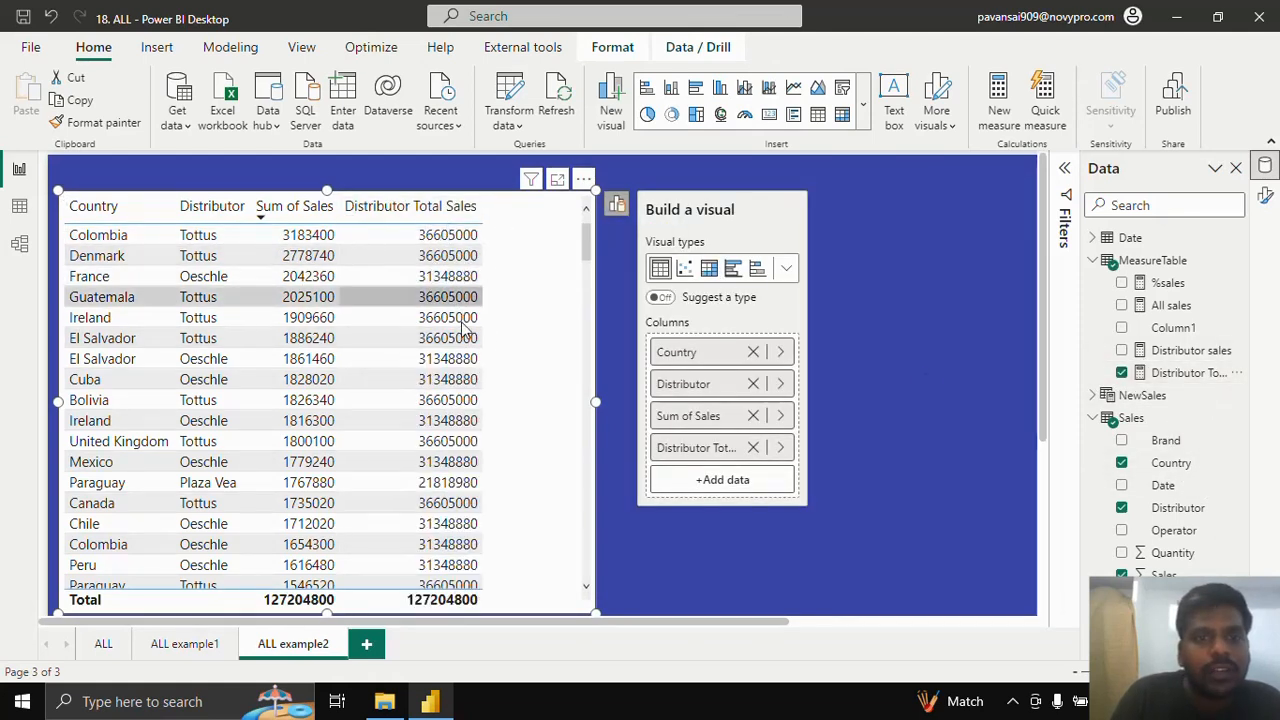
scroll(538, 431, "down", 4)
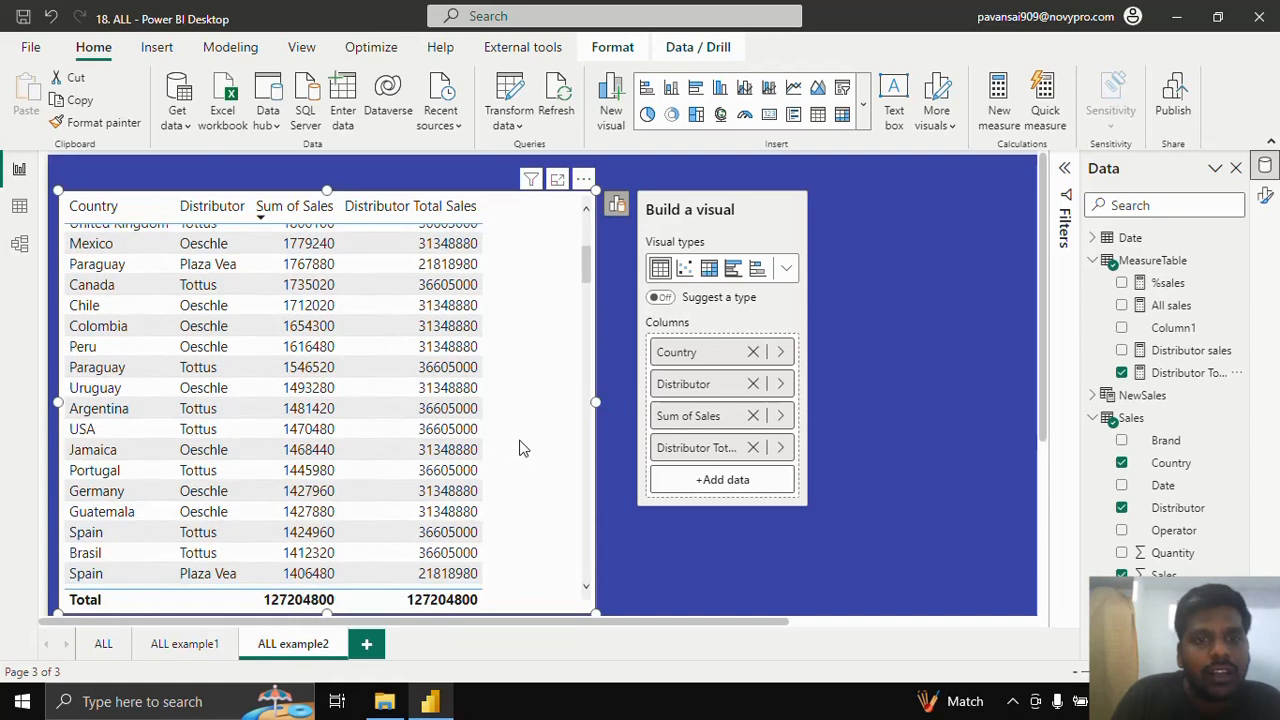
scroll(517, 449, "up", 4)
double_click(108, 222)
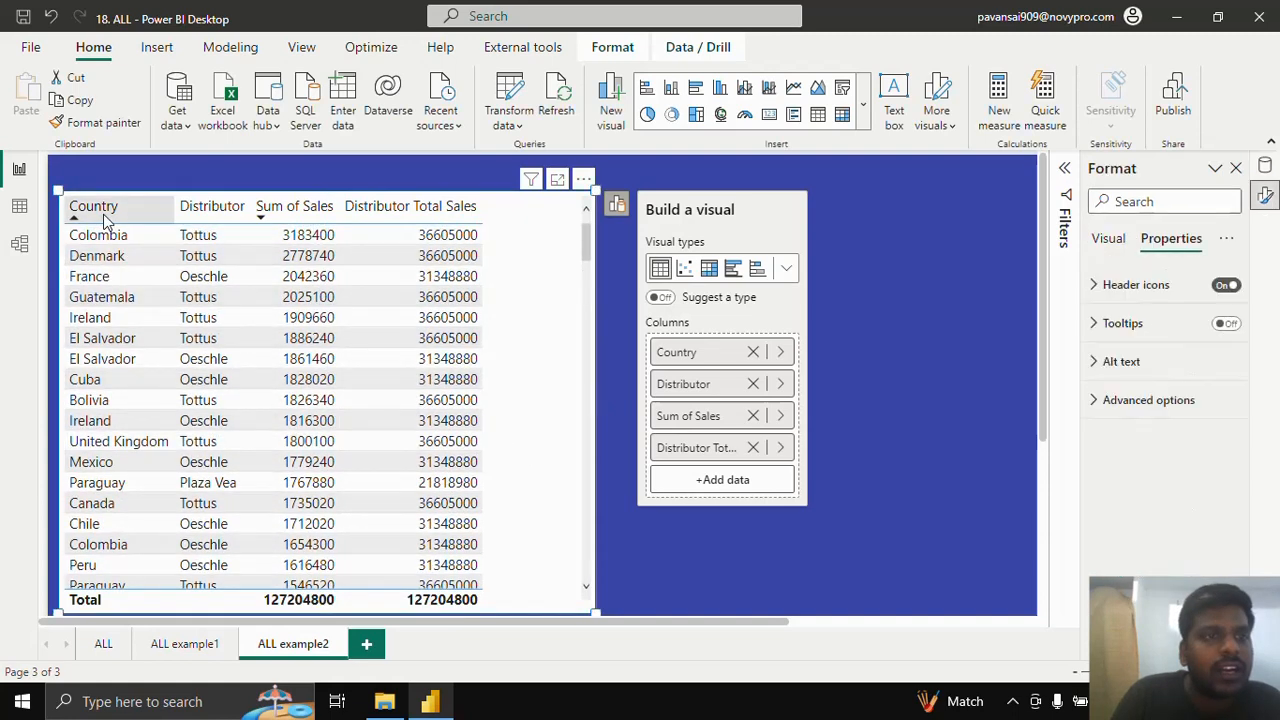
left_click(205, 212)
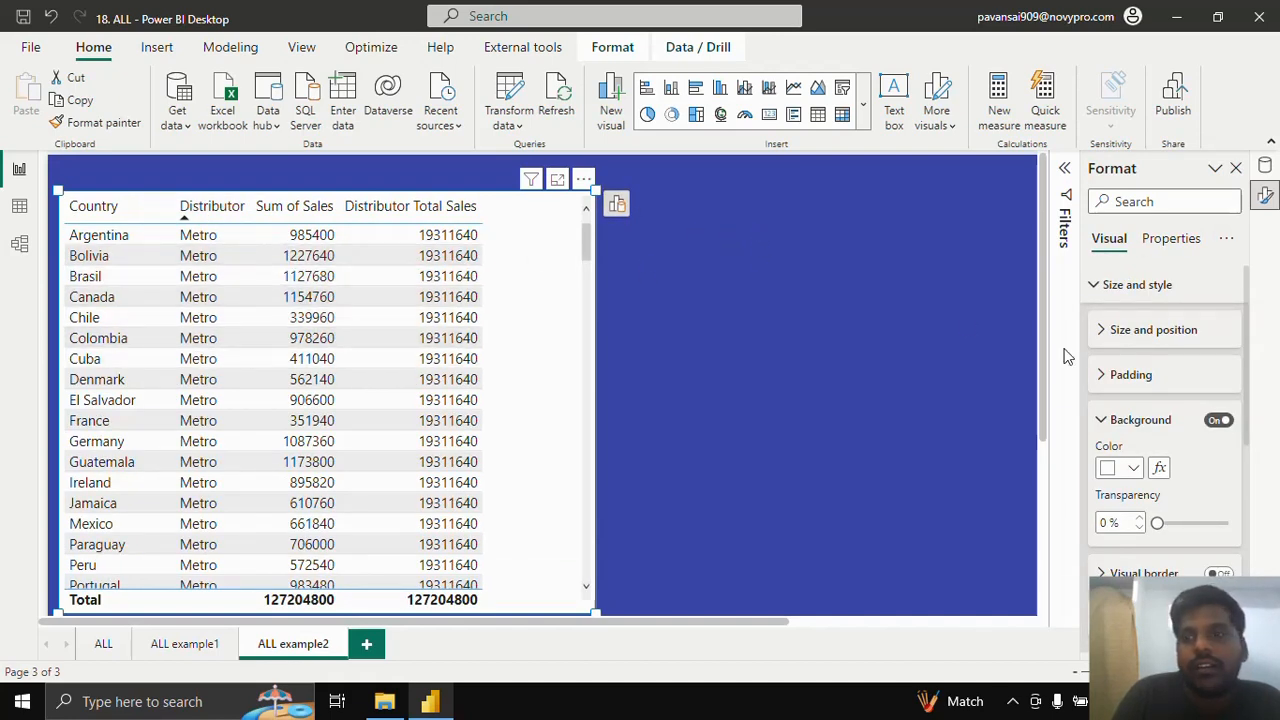
Create a new separate visual showing the Sales table's Sales by Distributor
left_click(755, 240)
left_click(1265, 168)
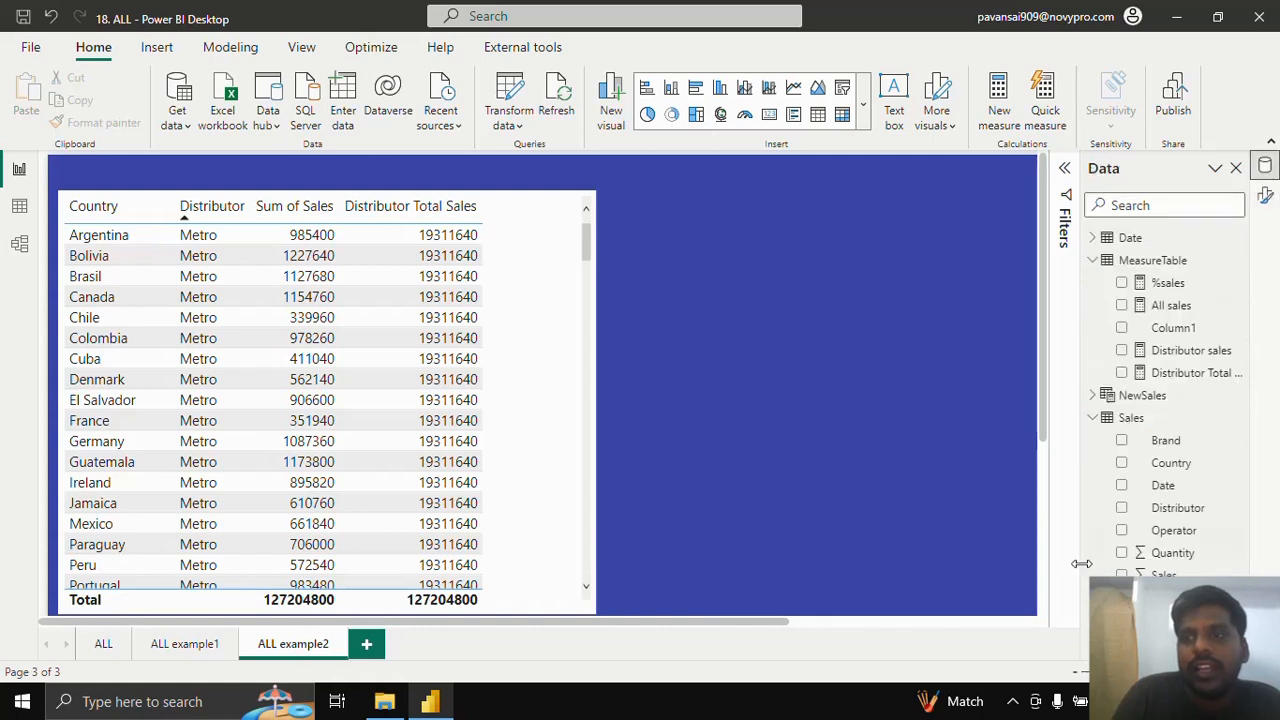
left_click(1122, 508)
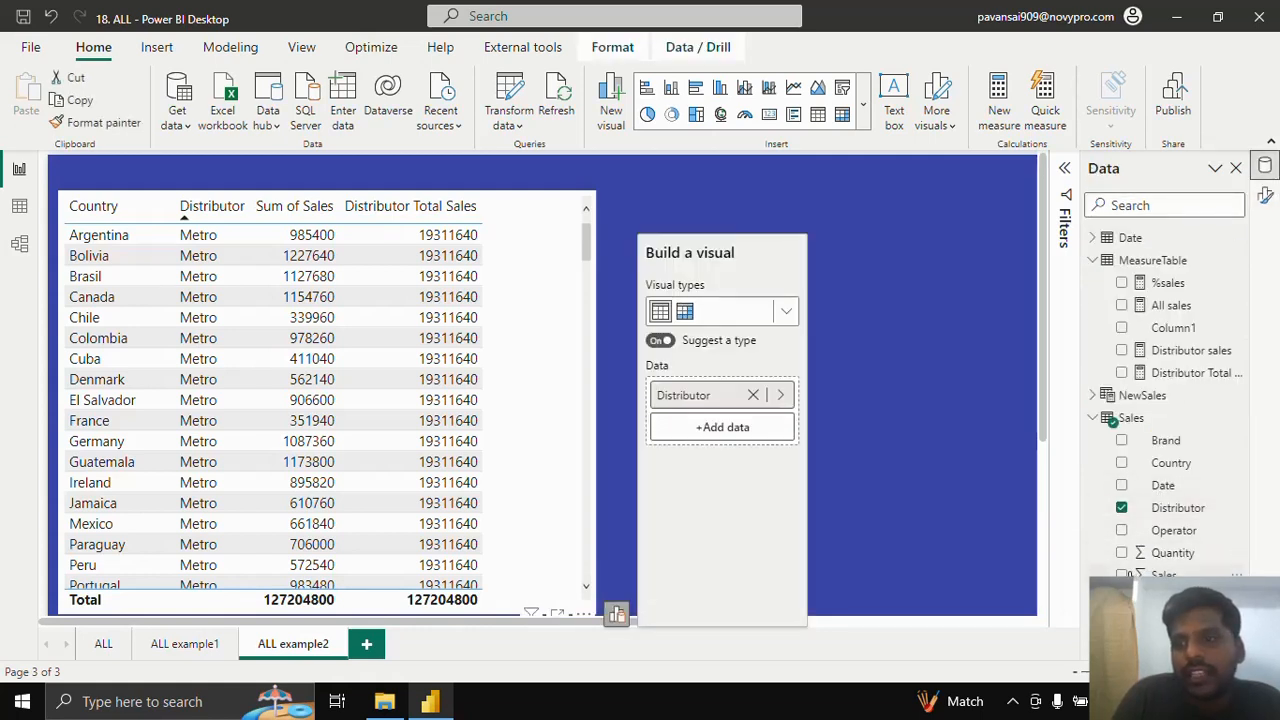
left_click(1121, 575)
Move the Sum of Sales by Distributor chart from below the country table to the empty canvas area beside it
left_click_drag(536, 623, 580, 504)
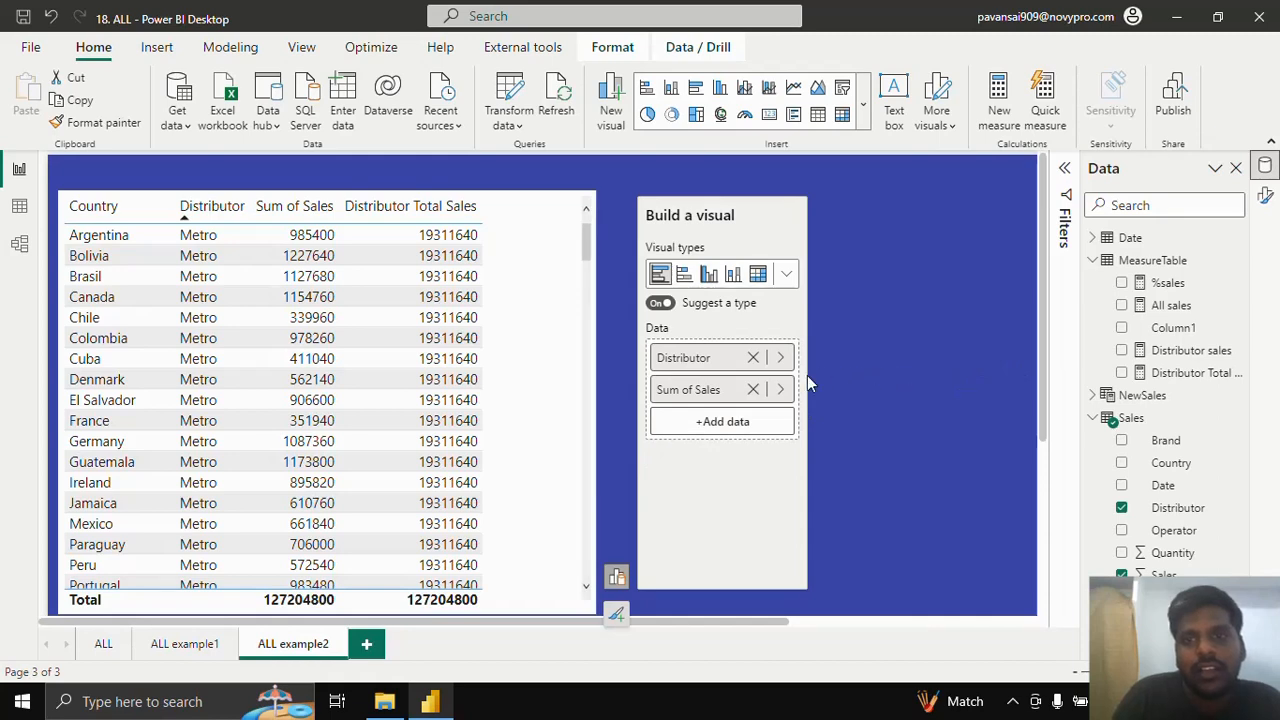
left_click(798, 435)
scroll(492, 534, "down", 3)
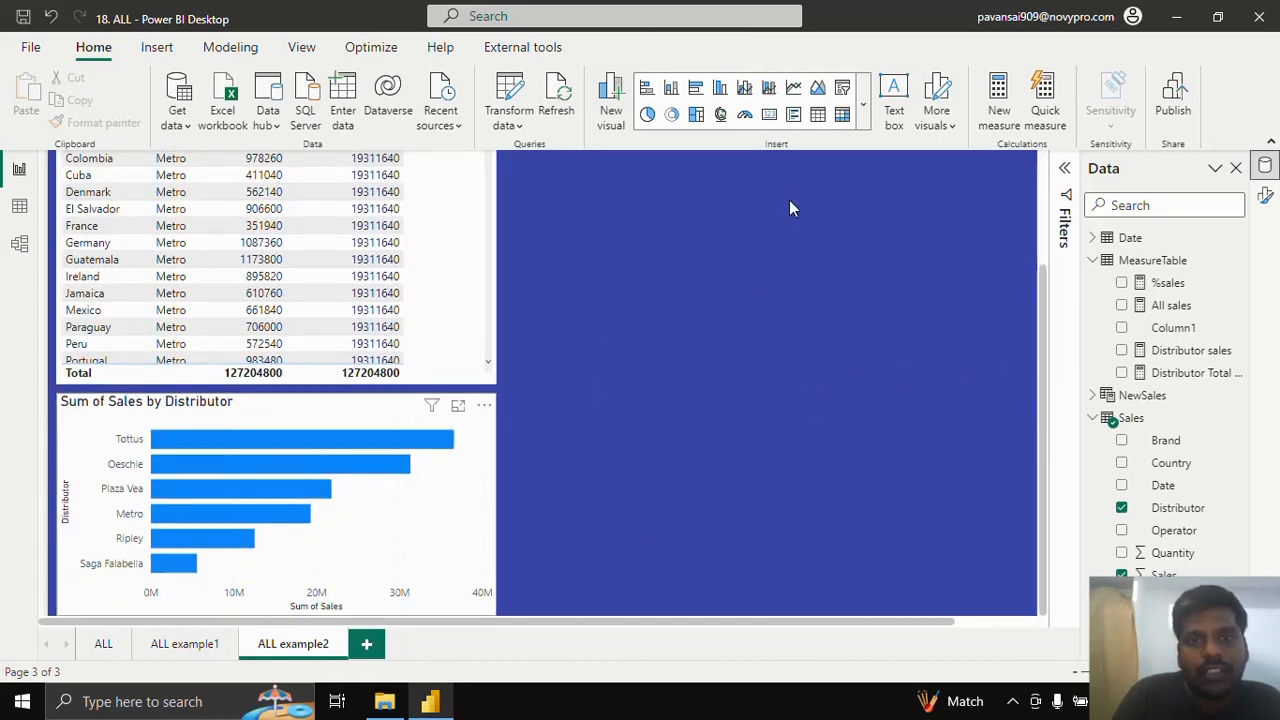
left_click_drag(332, 410, 820, 188)
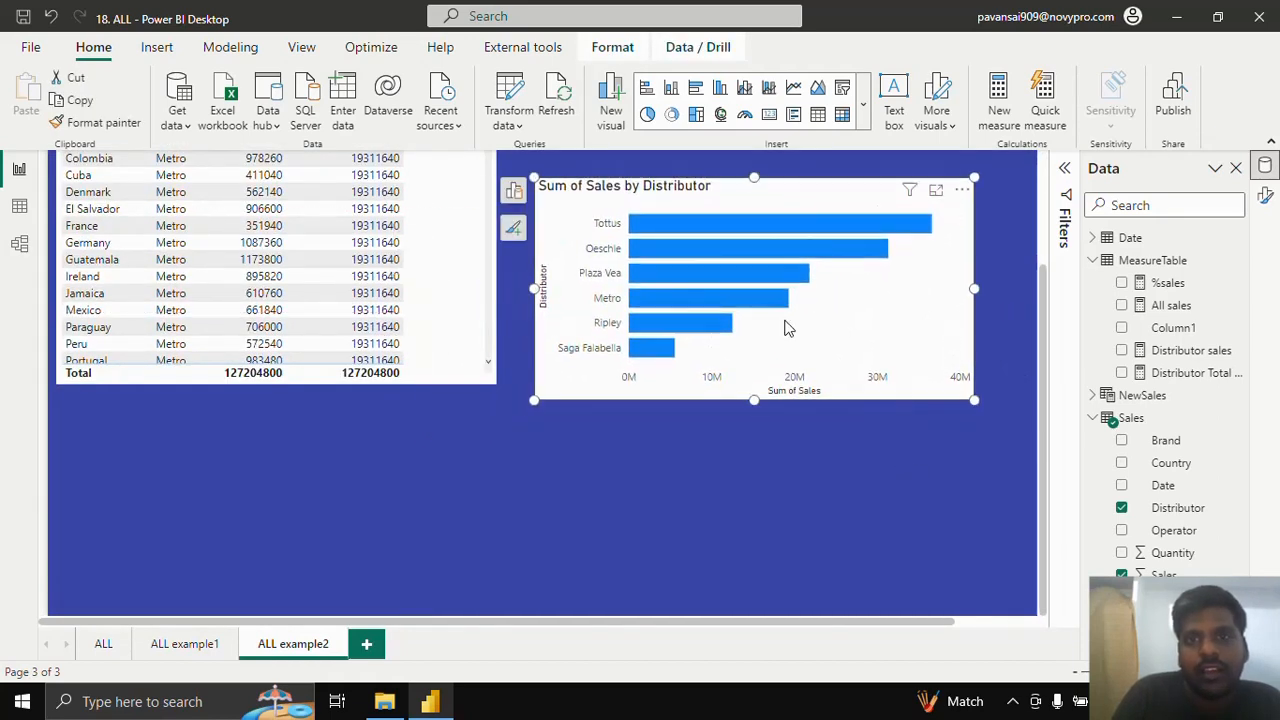
scroll(881, 443, "up", 3)
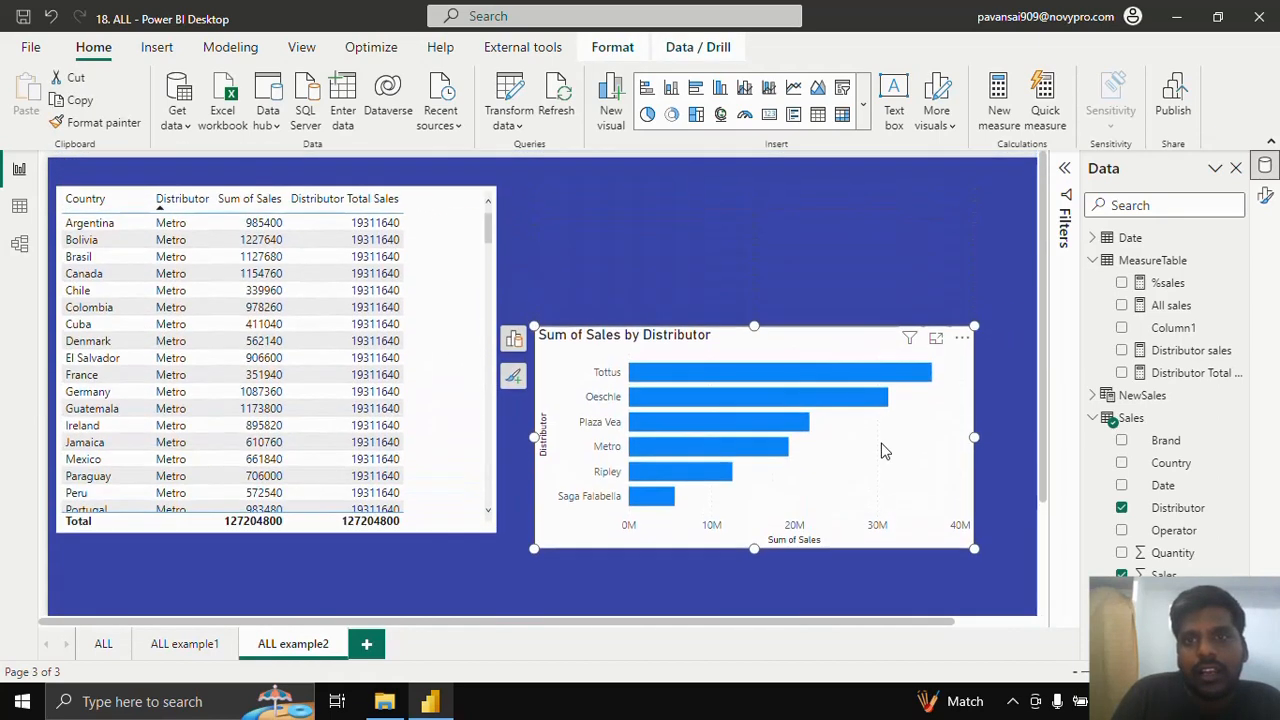
Convert the Sum of Sales by Distributor chart to a table visual and move it slightly up beside the country table
left_click(516, 350)
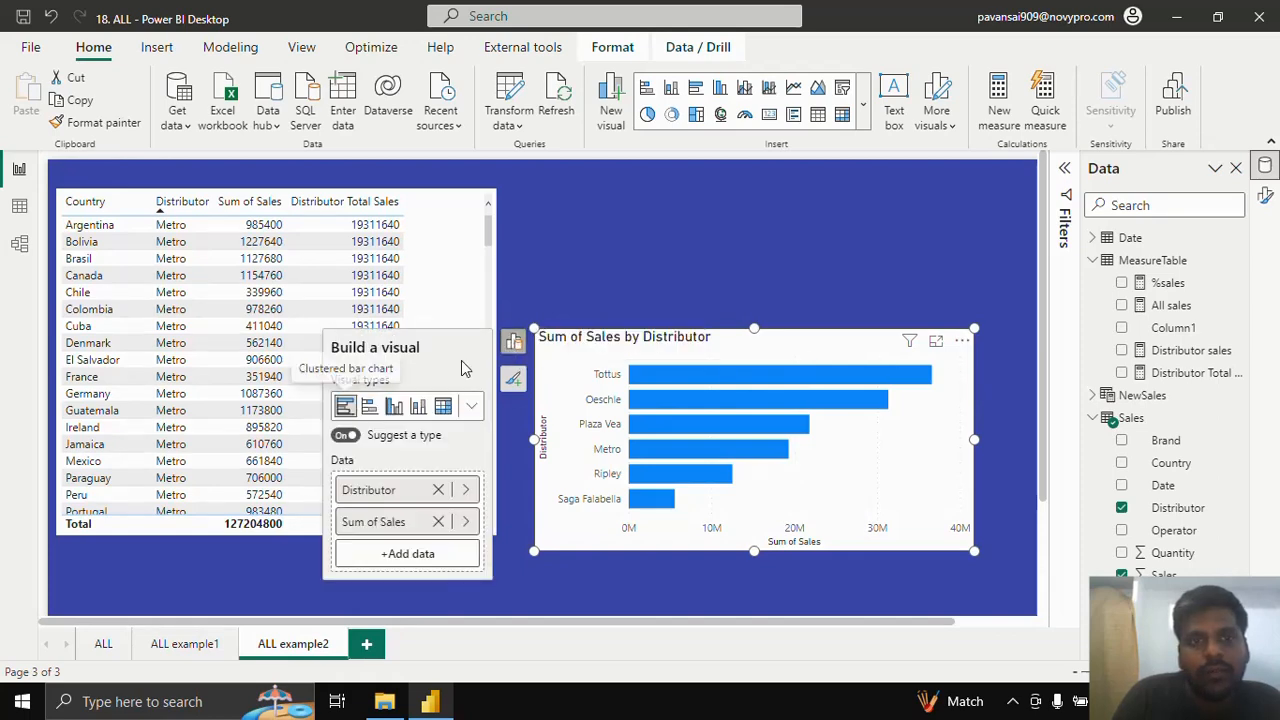
left_click(468, 410)
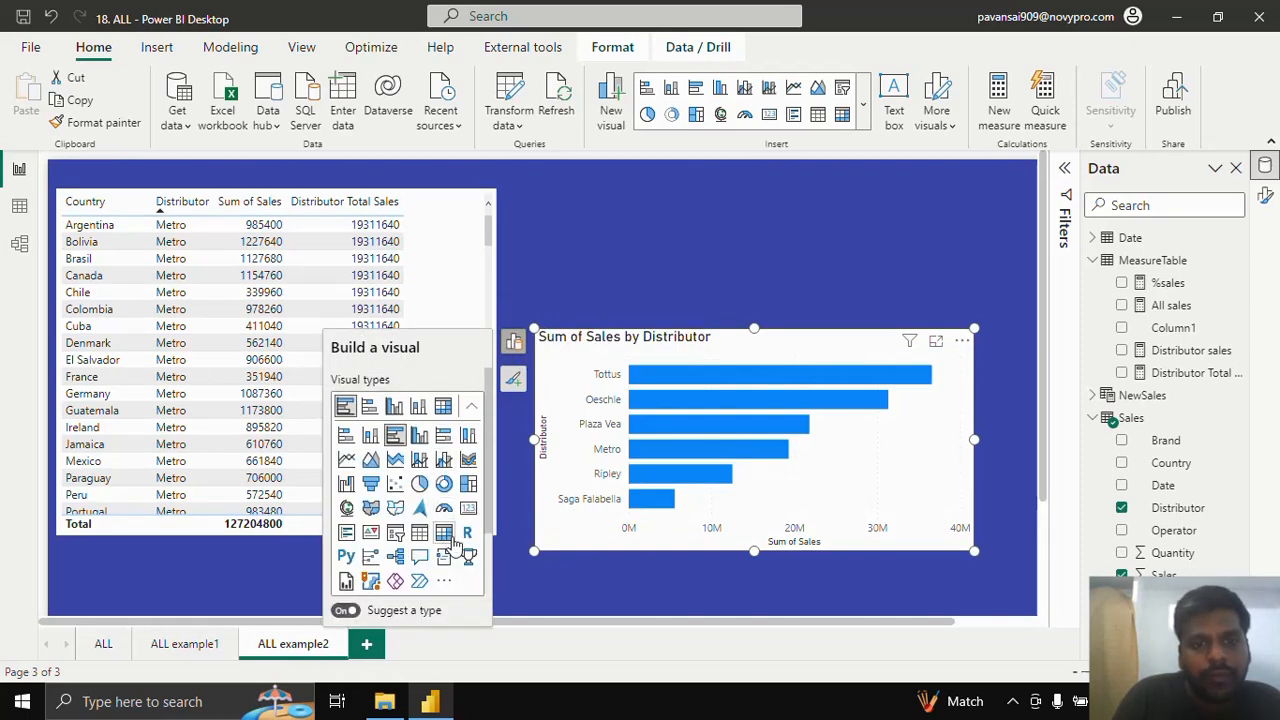
left_click(419, 532)
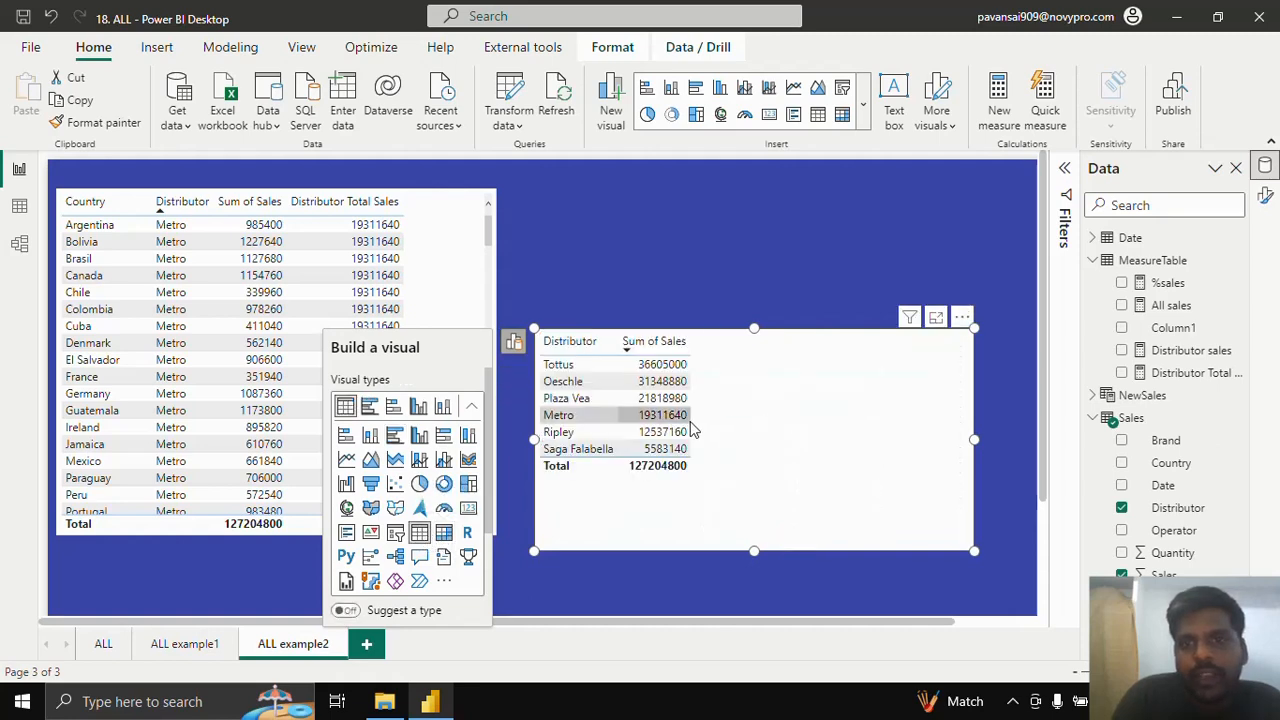
left_click_drag(722, 336, 709, 259)
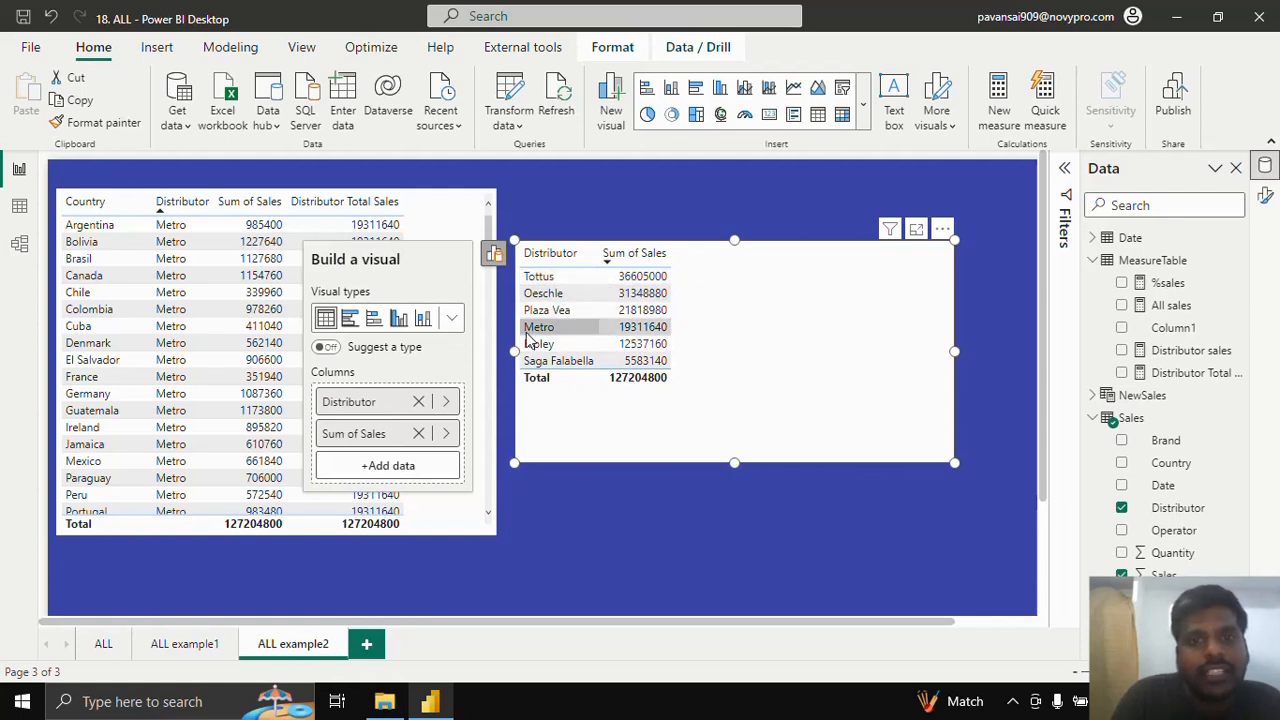
Compare the Distributor Total Sales values for each distributor in the country table with the sales in the distributor table
left_click(447, 215)
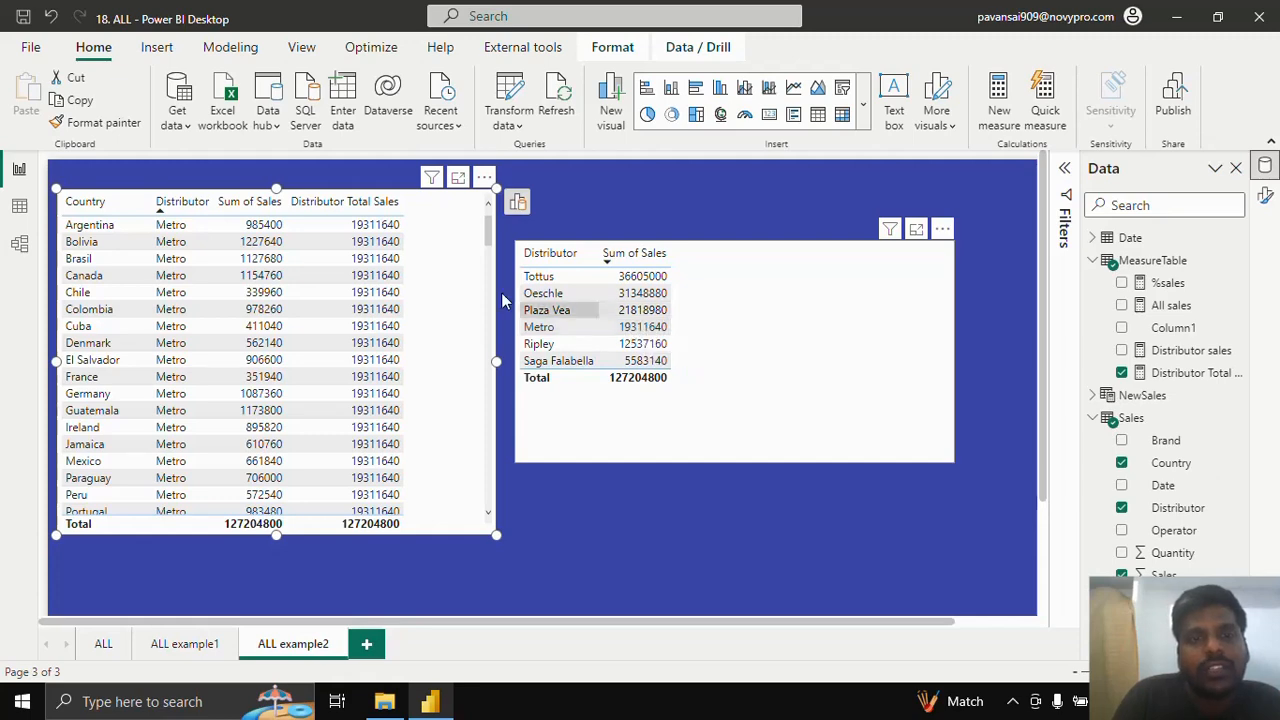
left_click_drag(488, 232, 487, 288)
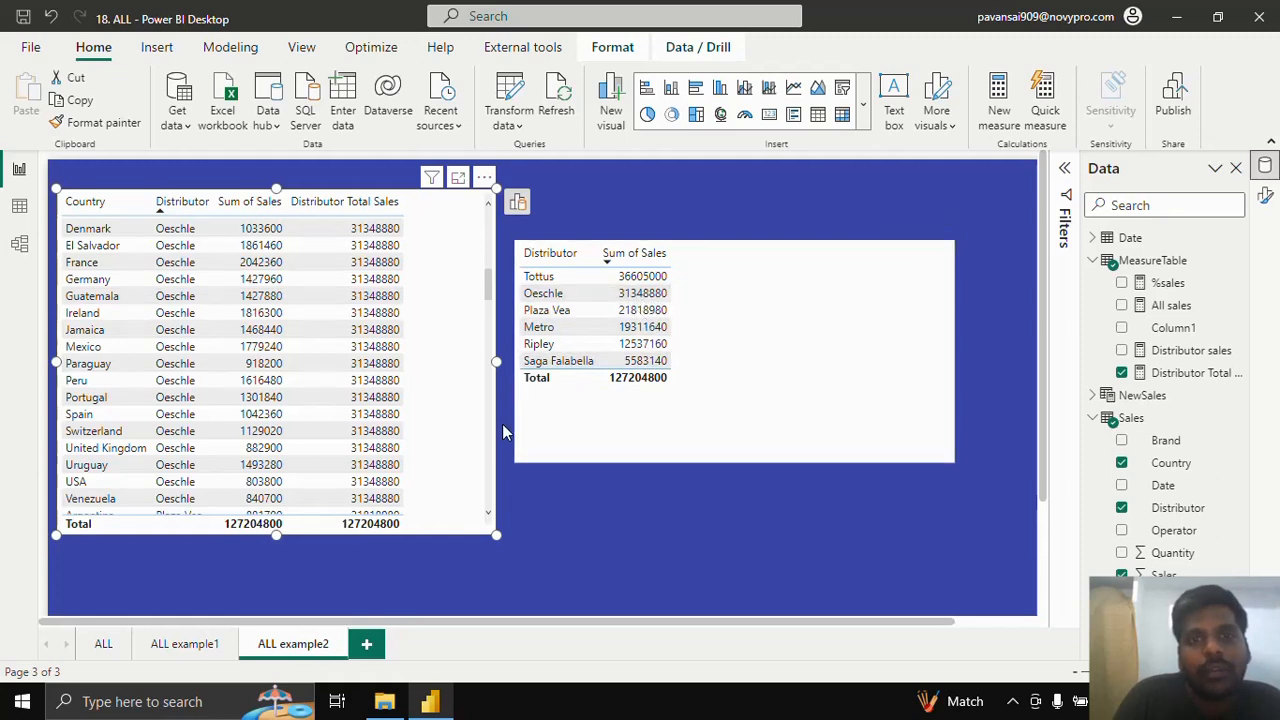
left_click_drag(487, 287, 497, 230)
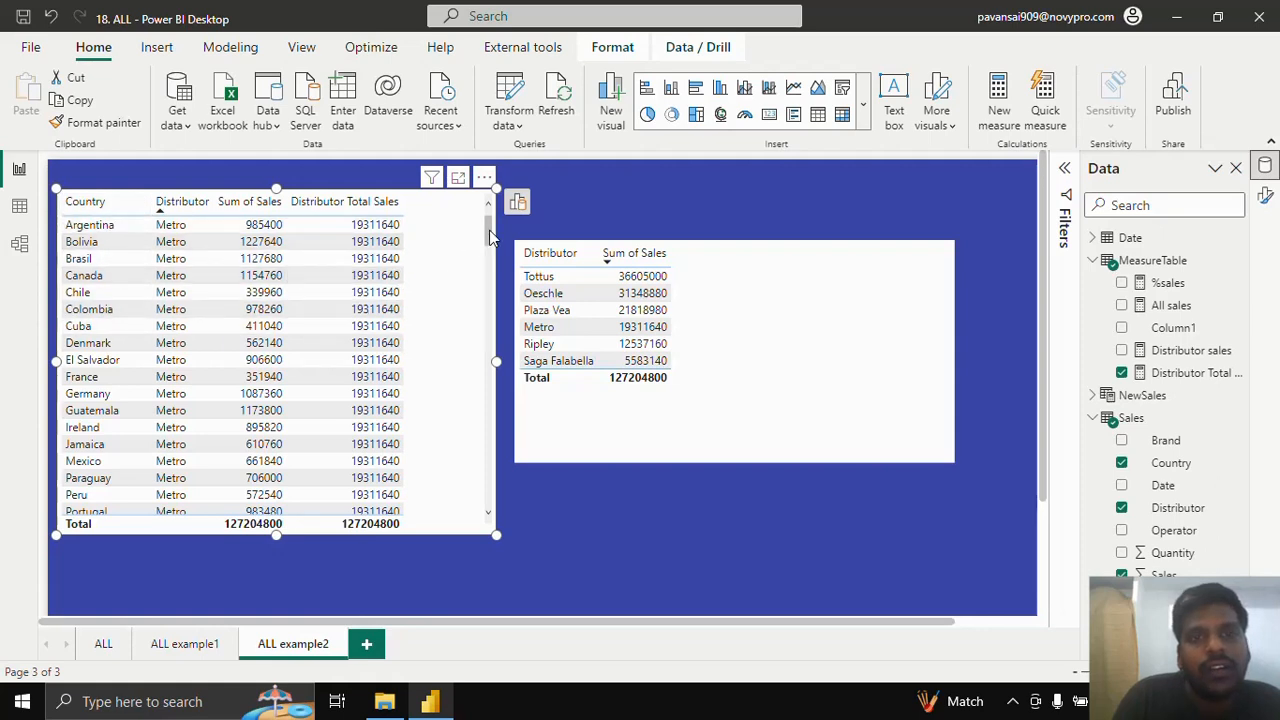
Add Sales[Distributor] as a second column in the ALL function of the Distributor Total Sales measure and commit the formula
left_click(1190, 373)
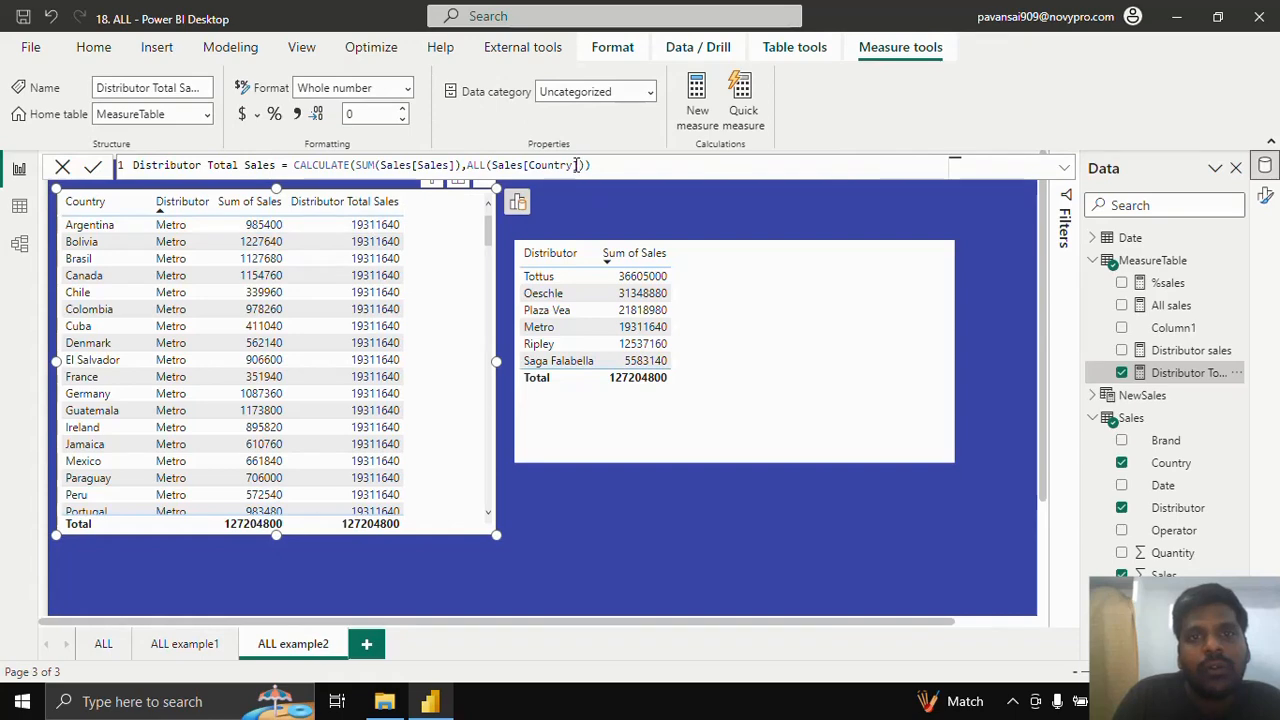
left_click(581, 166)
type(",")
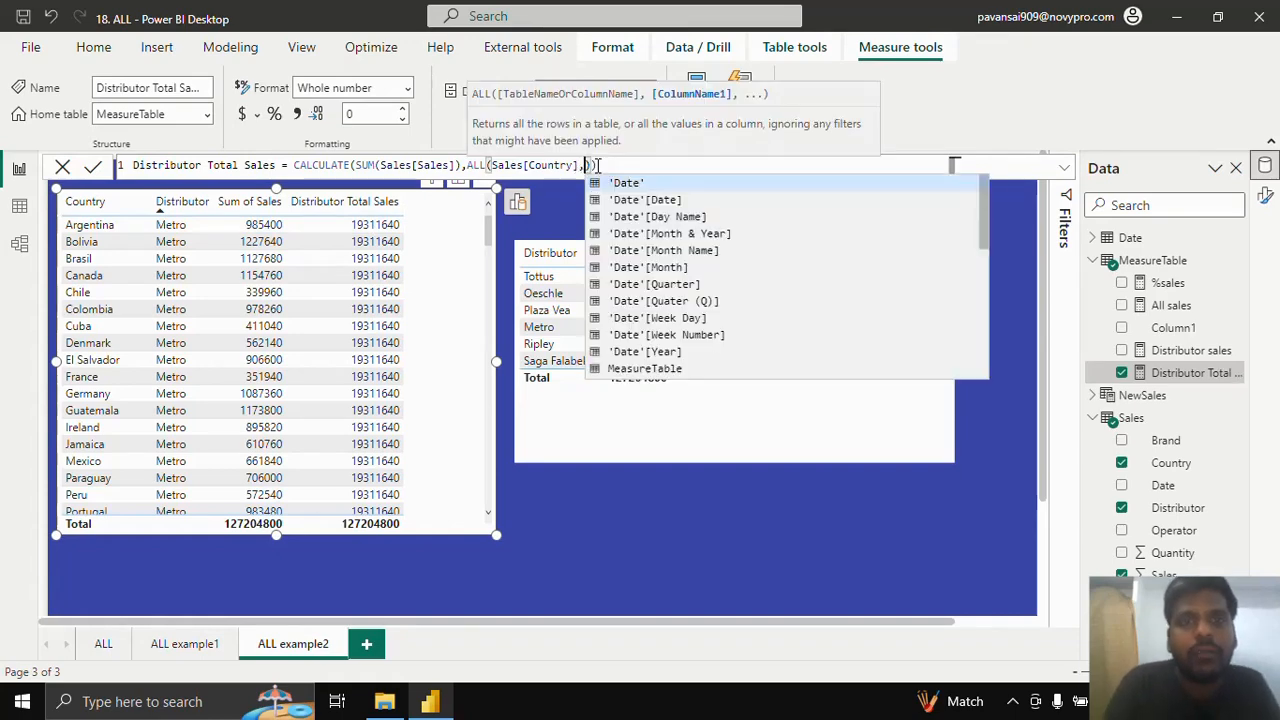
type("s")
key("Caps_Lock")
type("A")
key("BackSpace")
key("BackSpace")
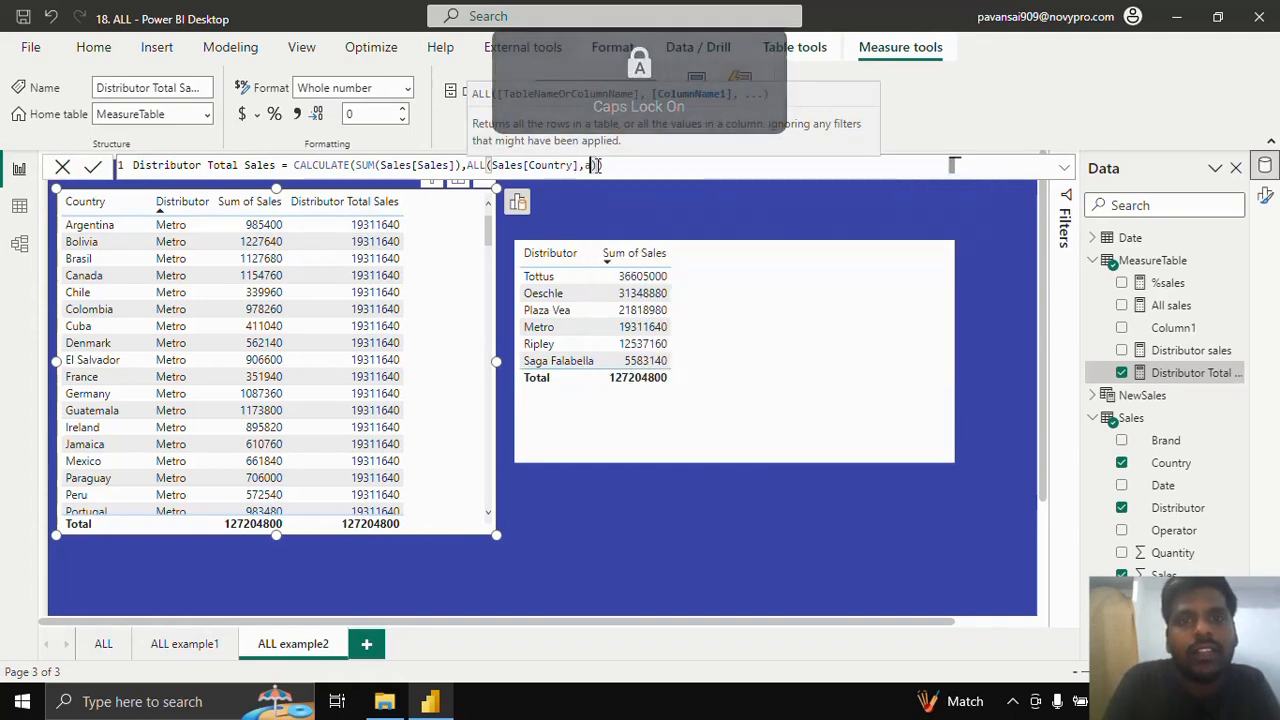
key("Caps_Lock")
type("di")
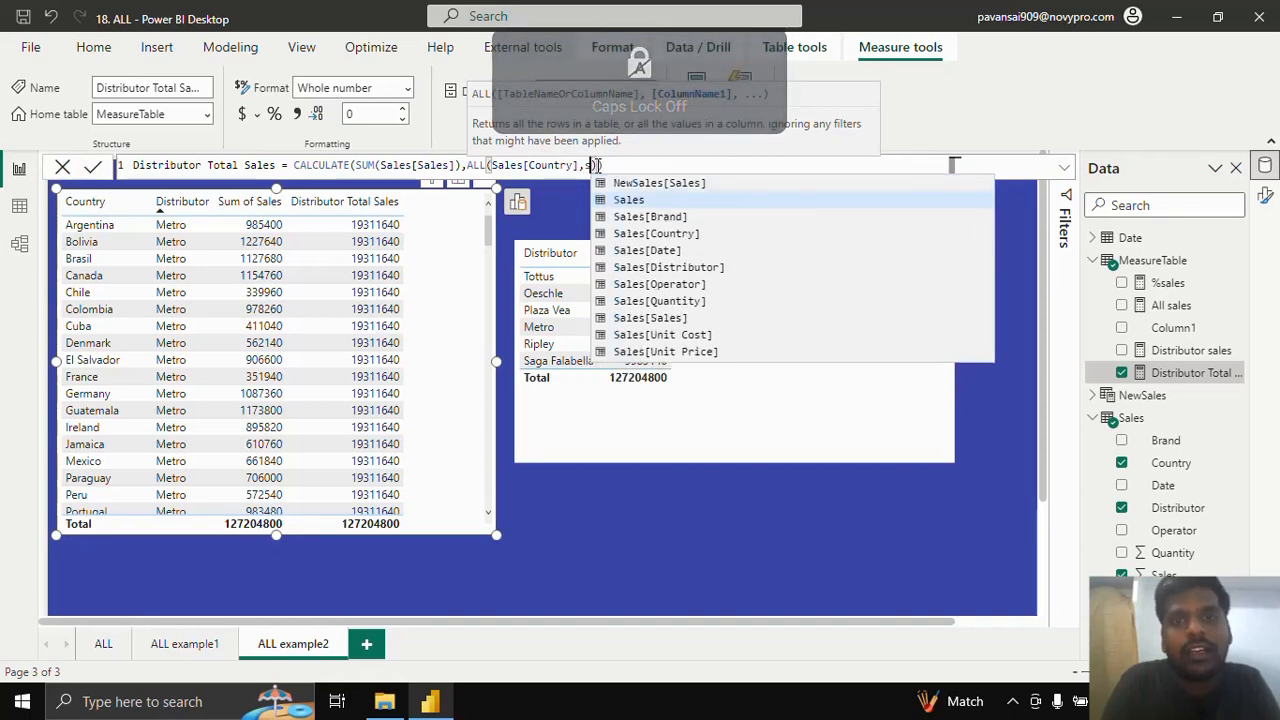
type("s")
key("Down")
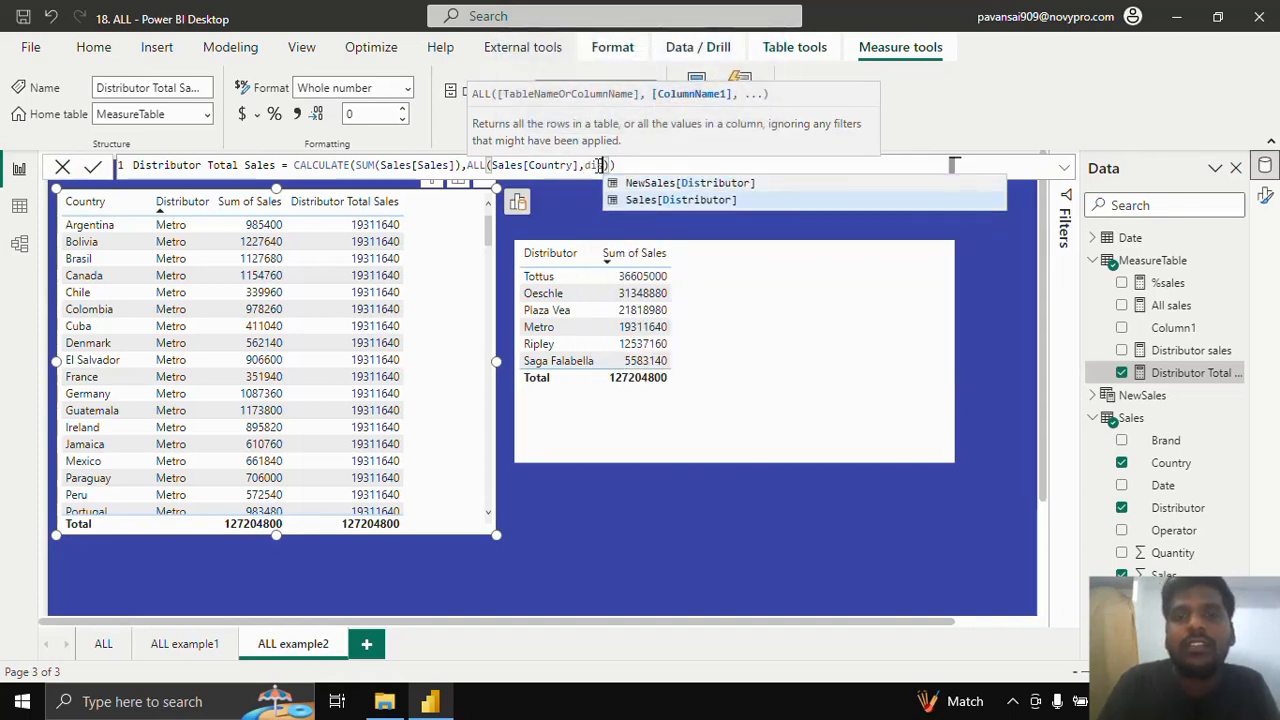
key("Tab")
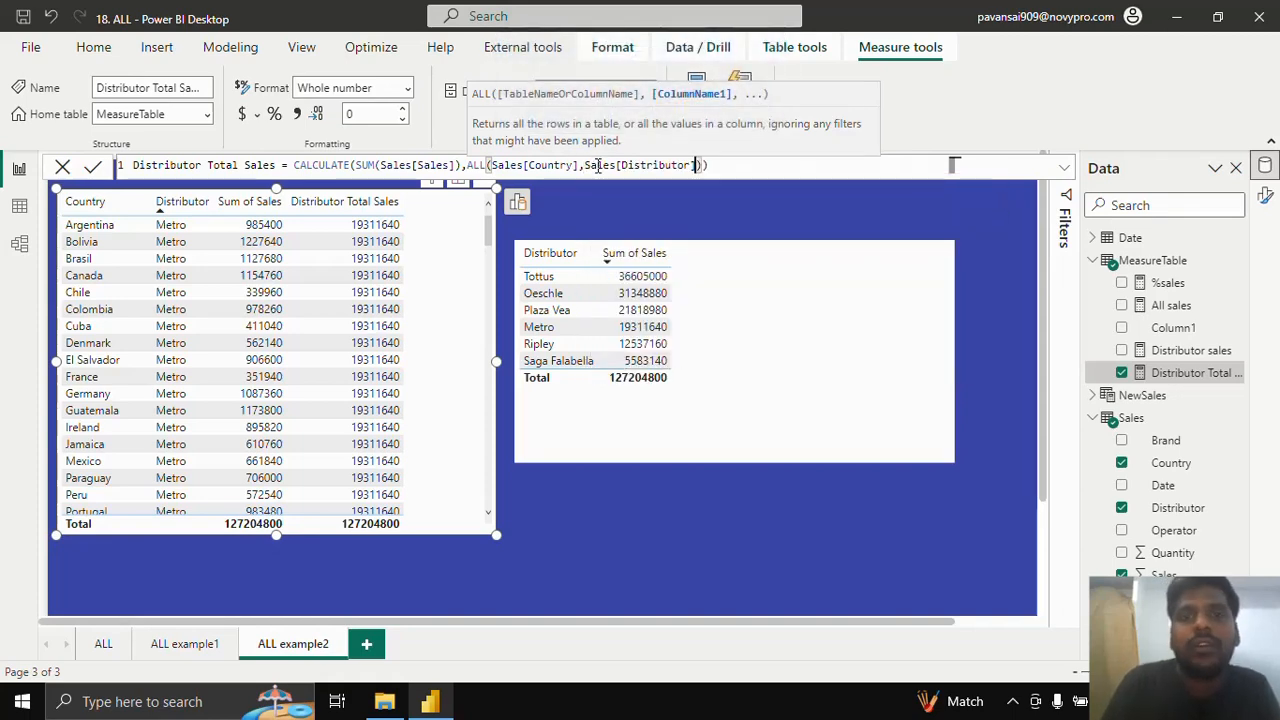
left_click(96, 168)
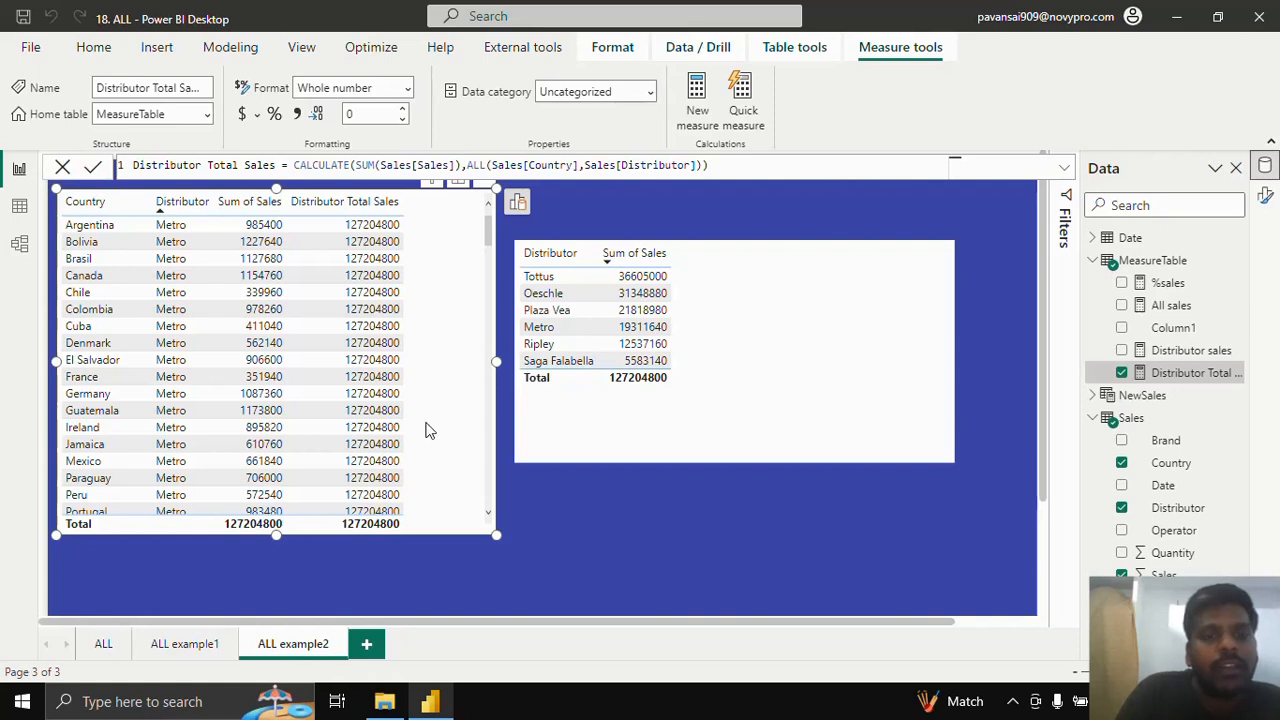
left_click(551, 493)
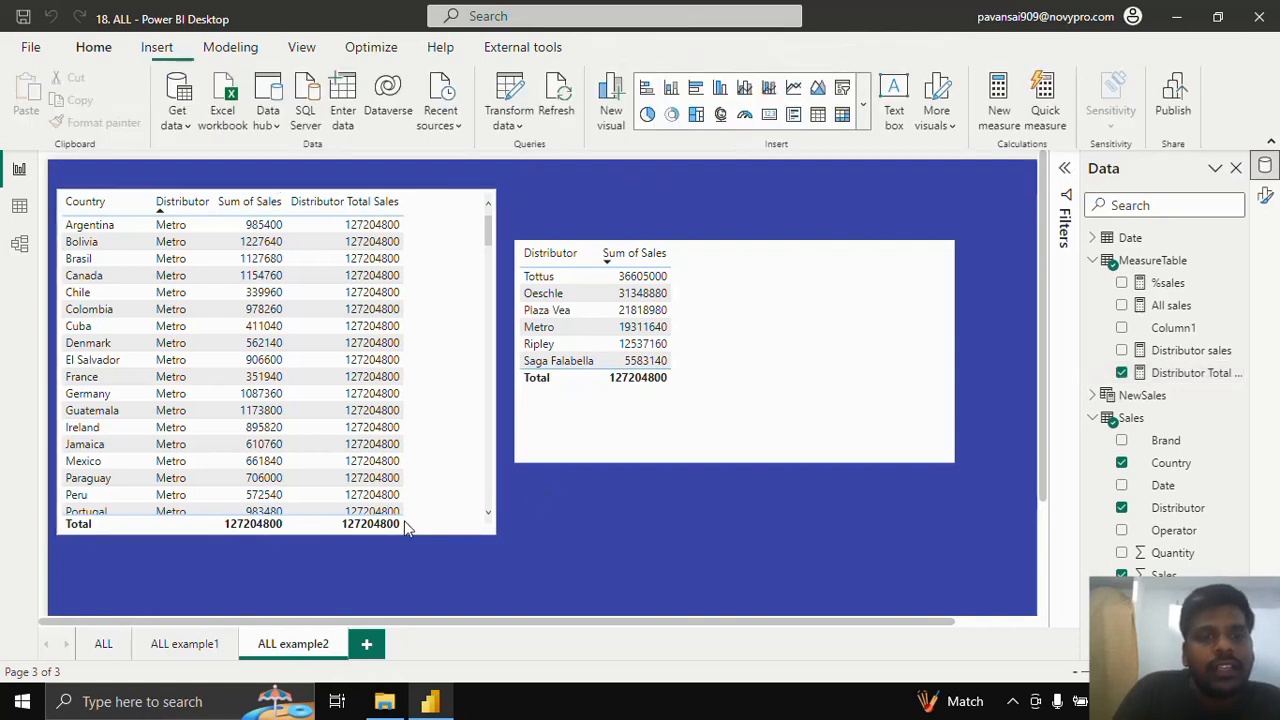
Show the rows of the Sales table in Data view
left_click(21, 207)
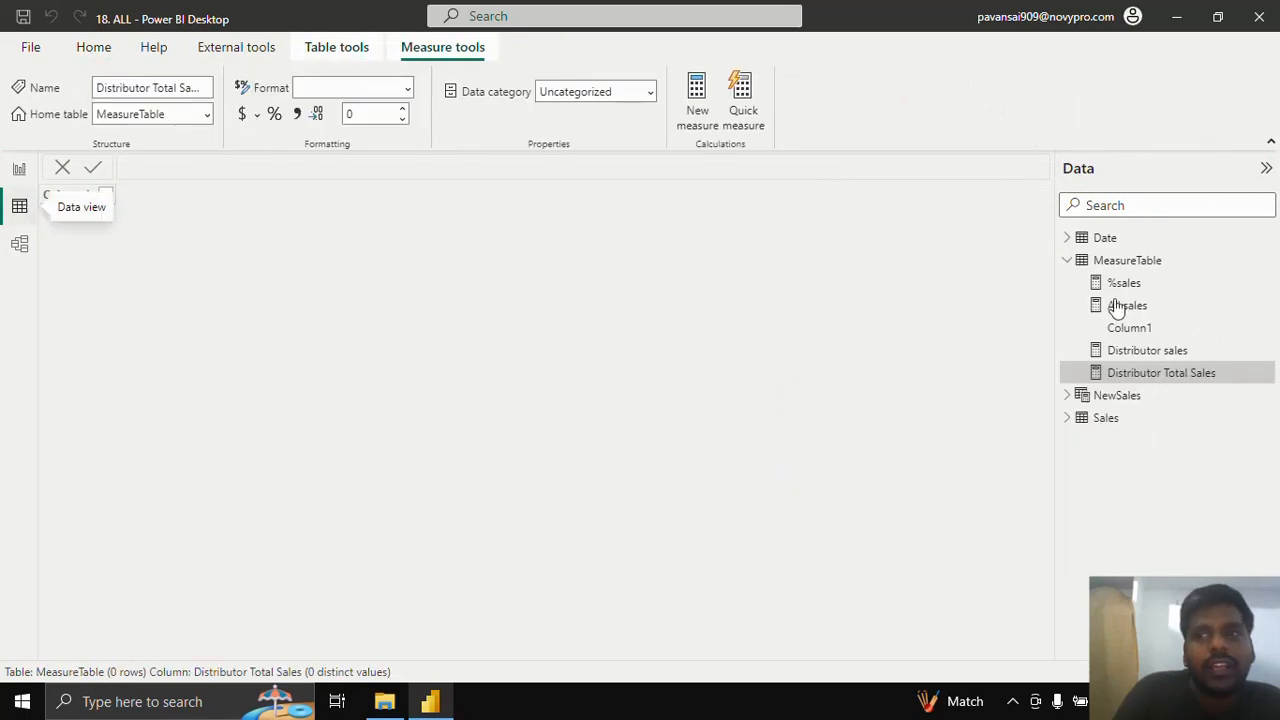
left_click(1067, 418)
left_click(1067, 418)
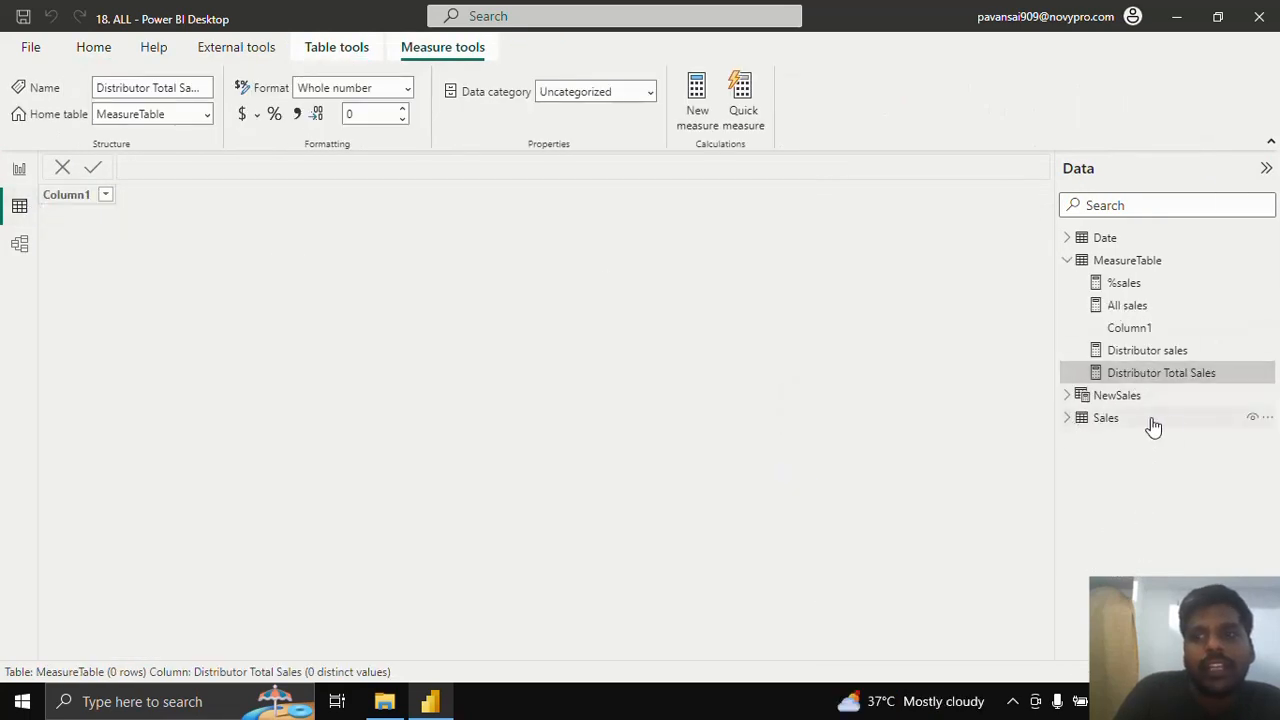
left_click(1108, 419)
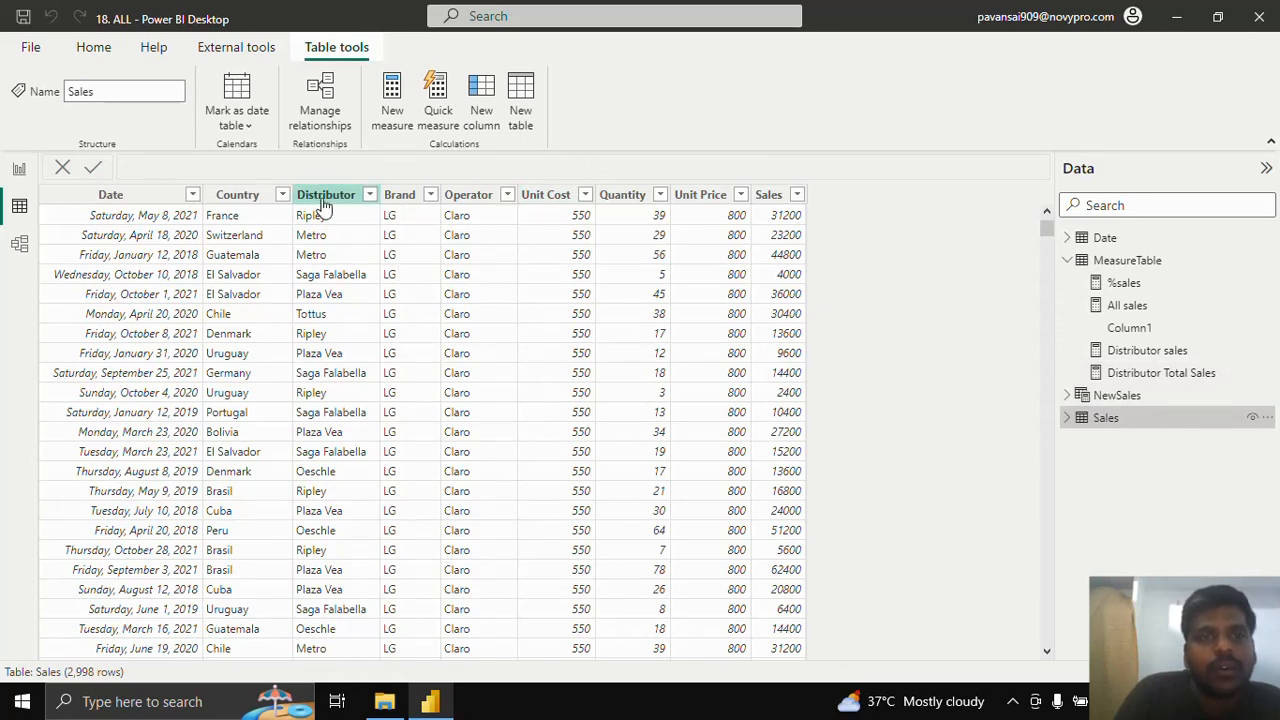
Create a new calculated table and name it "My new sales" in its formula
left_click(520, 117)
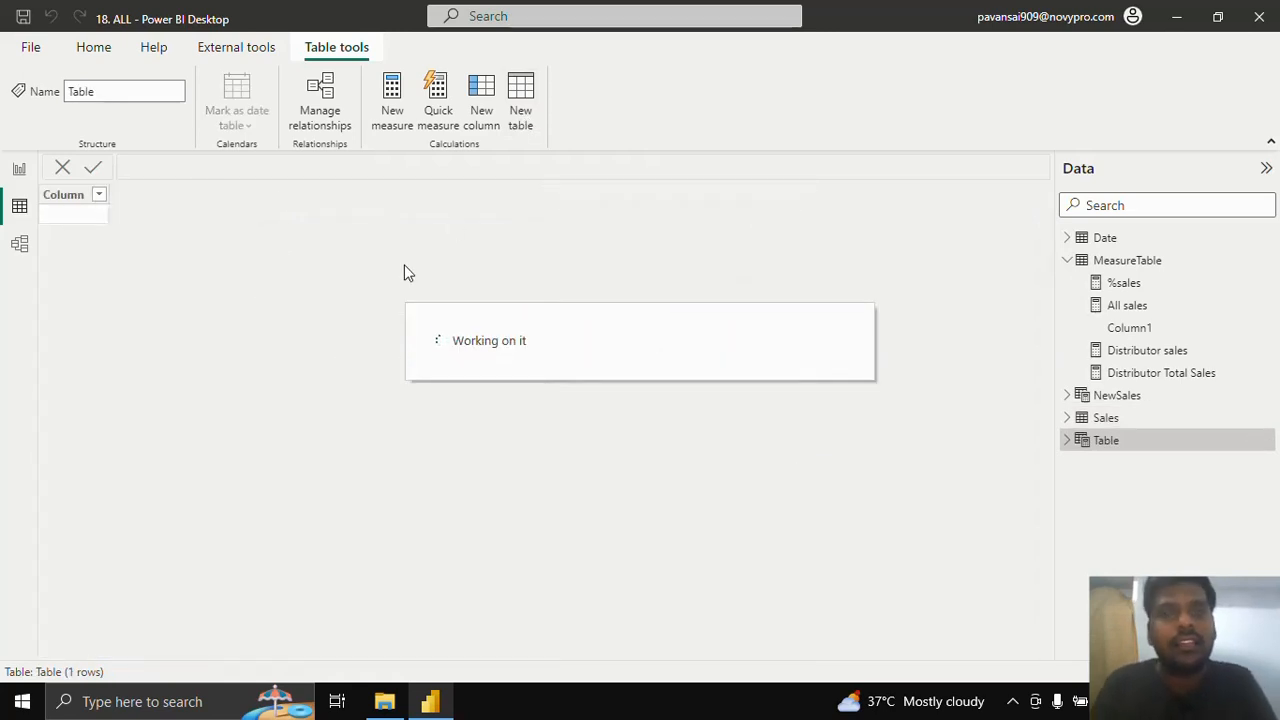
left_click(174, 167)
left_click_drag(194, 166, 102, 168)
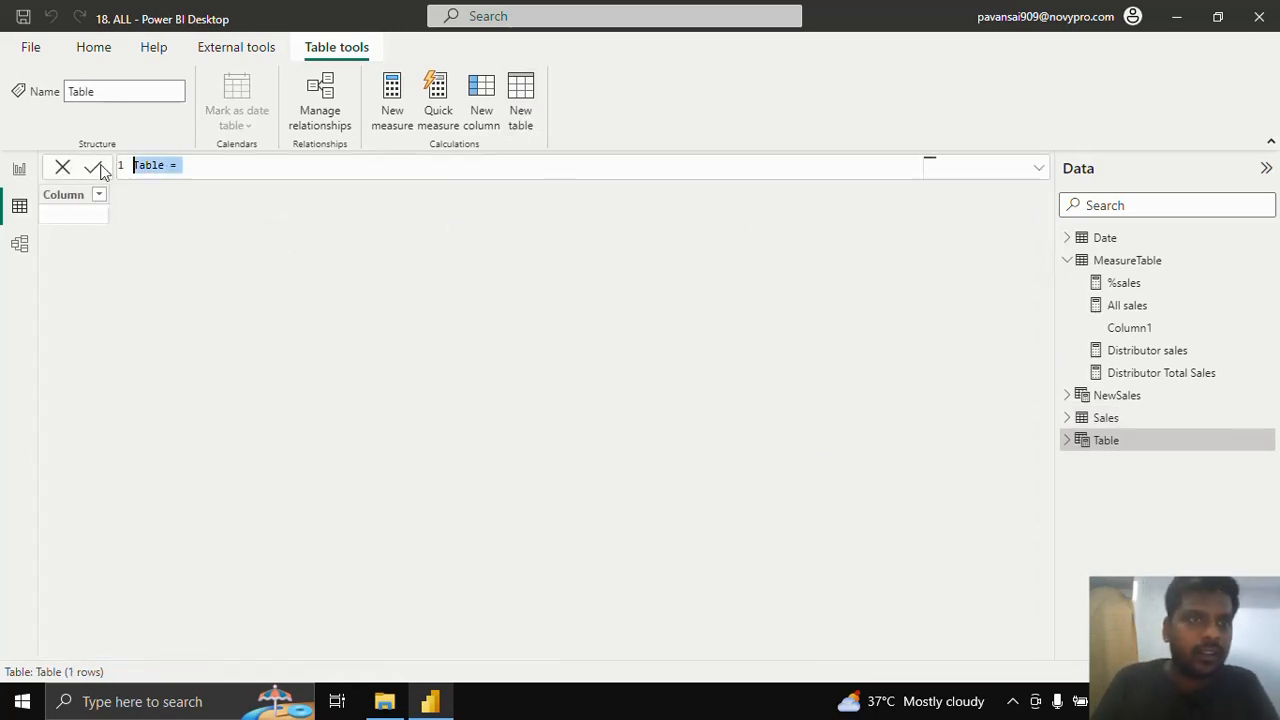
type("My new sales")
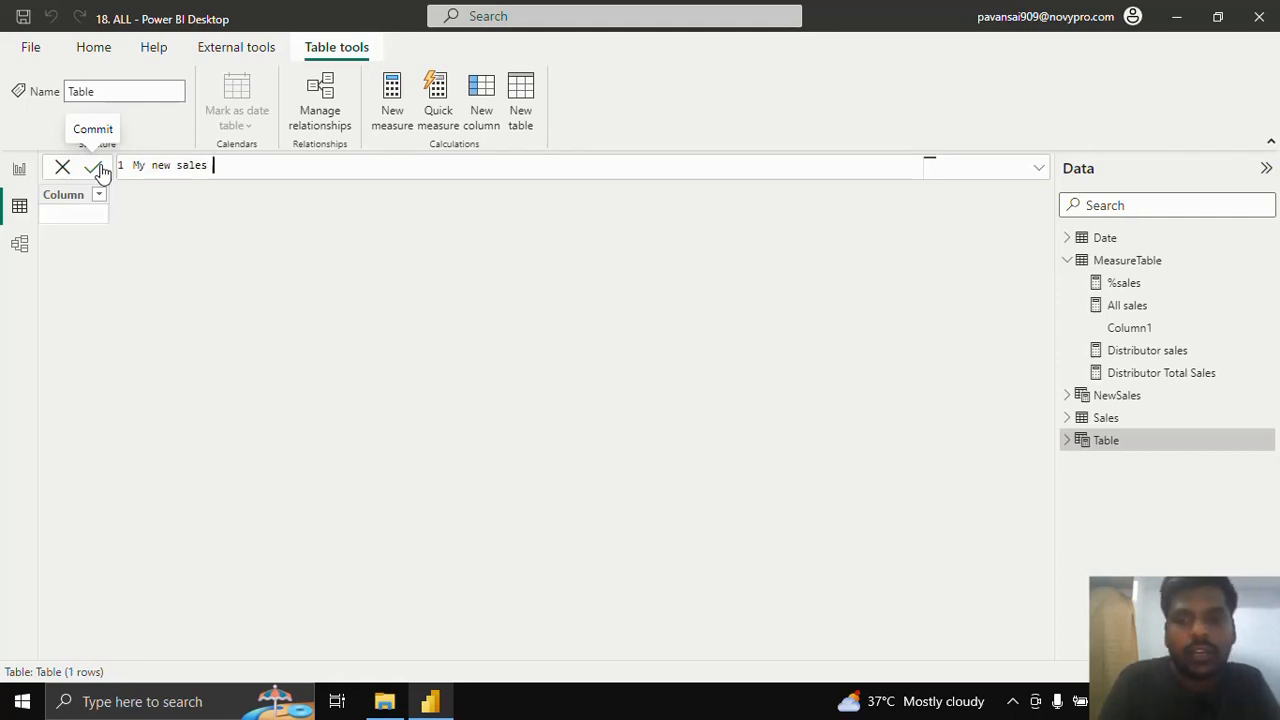
type(" = ")
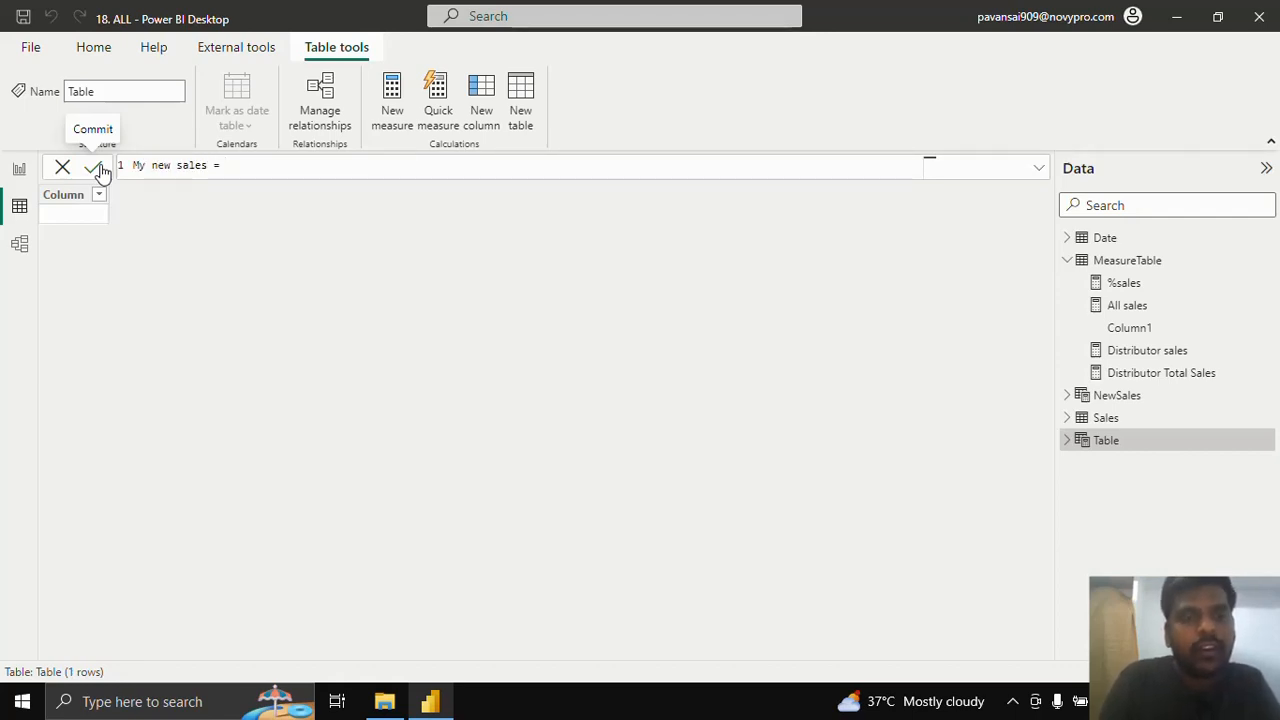
Define the My new sales table as ALL(Sales) and commit the formula
type("ALL")
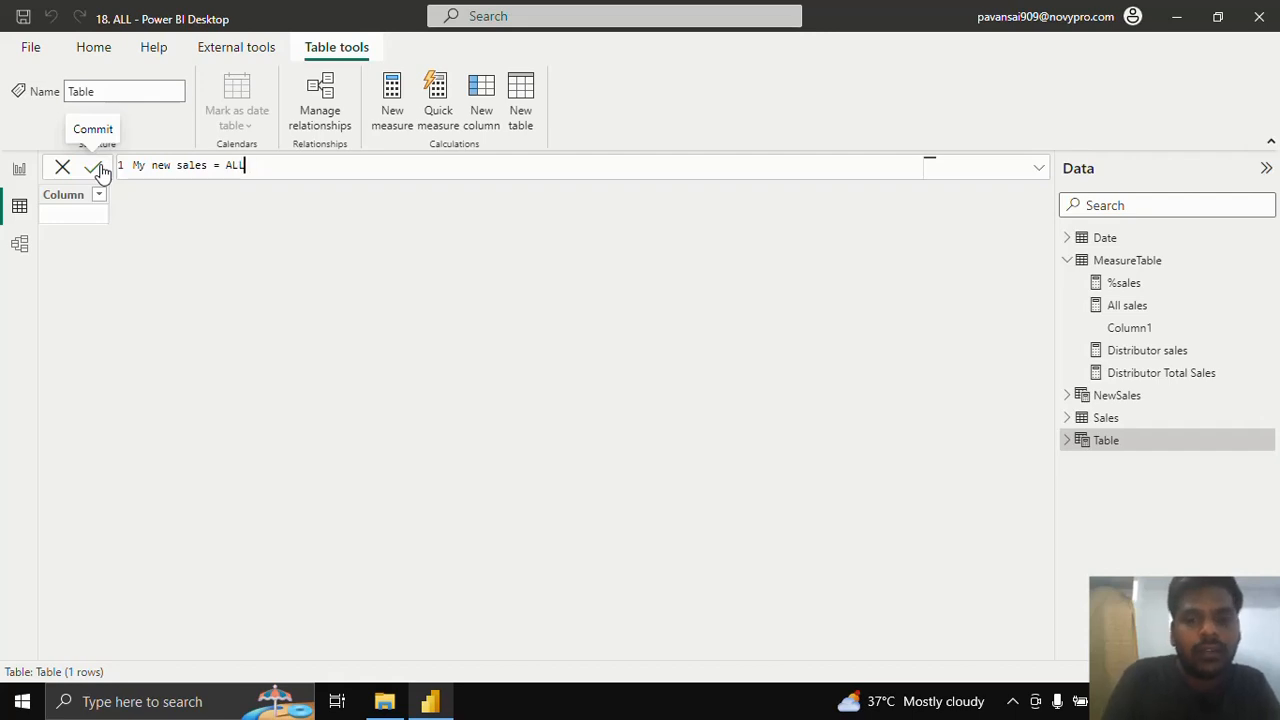
type("(Sales")
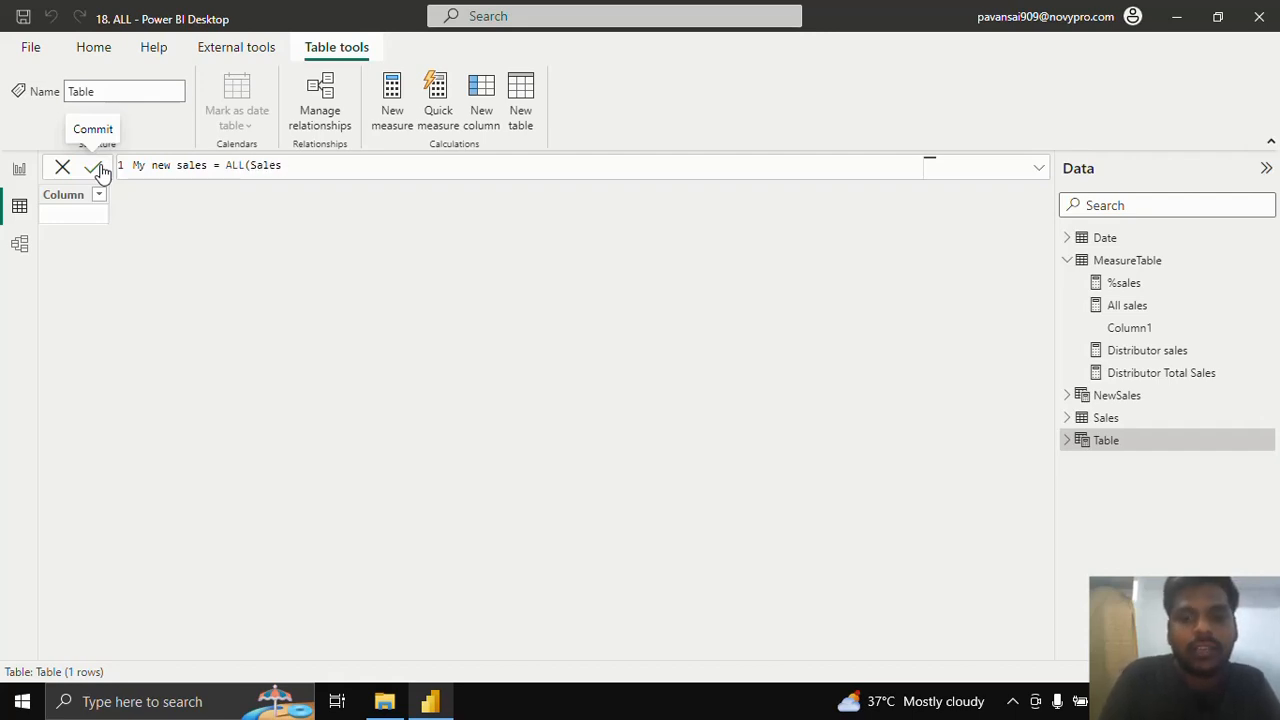
type(")")
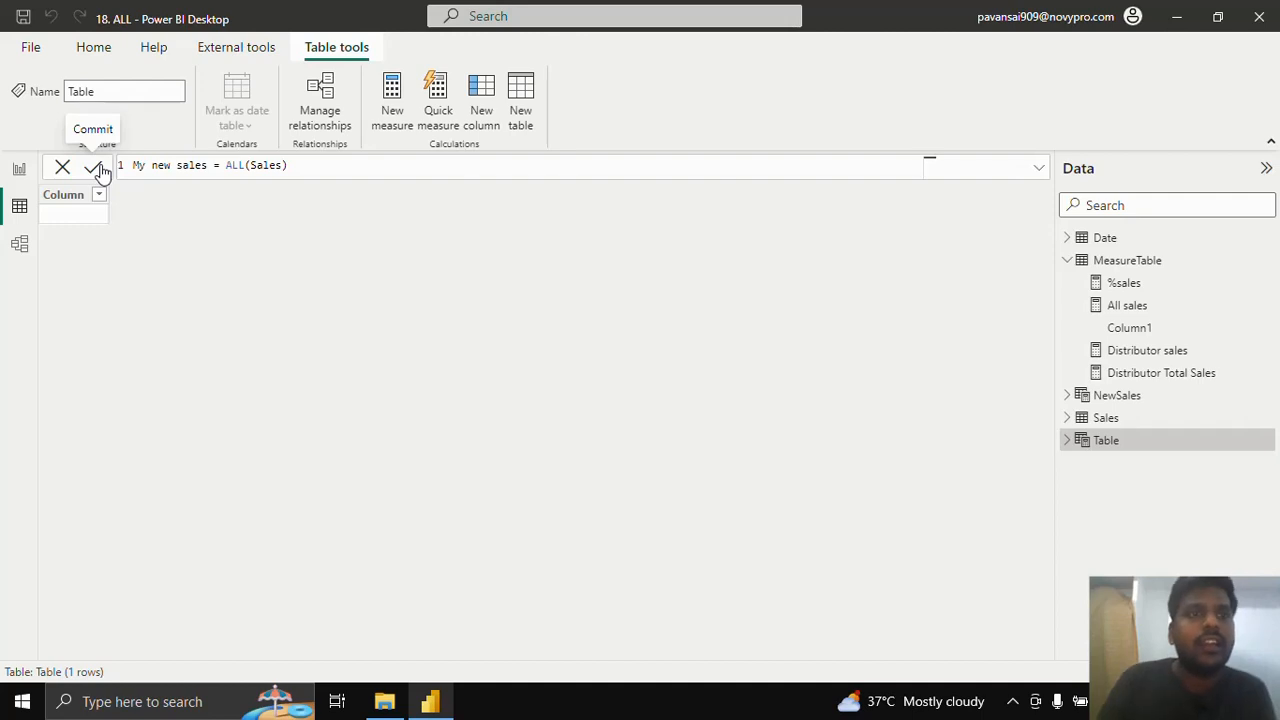
left_click(100, 168)
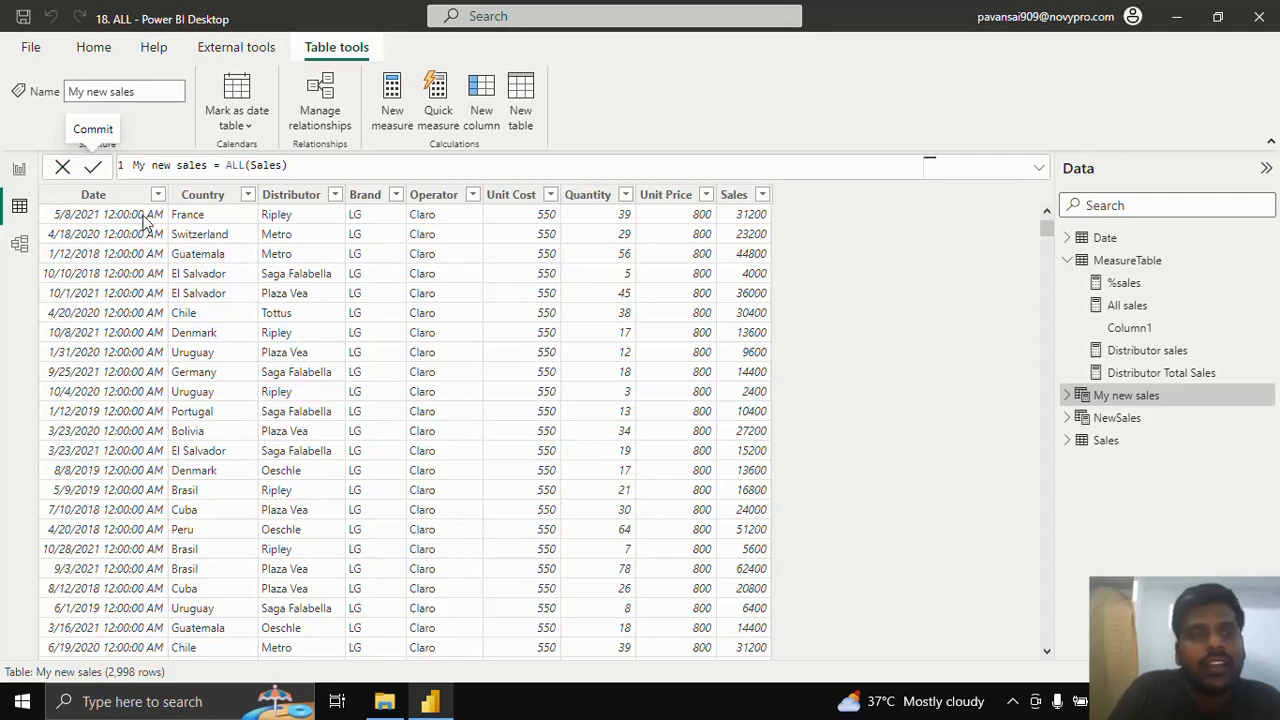
Return to the report and open the ALL page with the points to remember
left_click(19, 168)
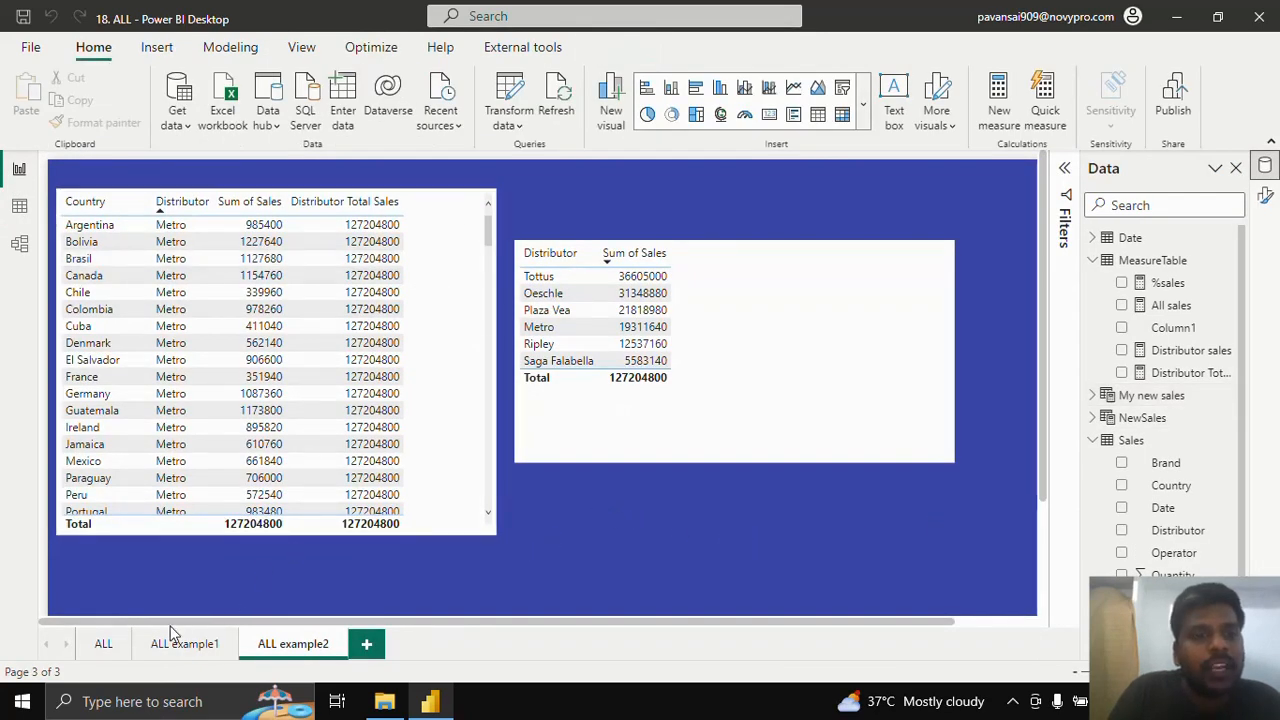
left_click(103, 647)
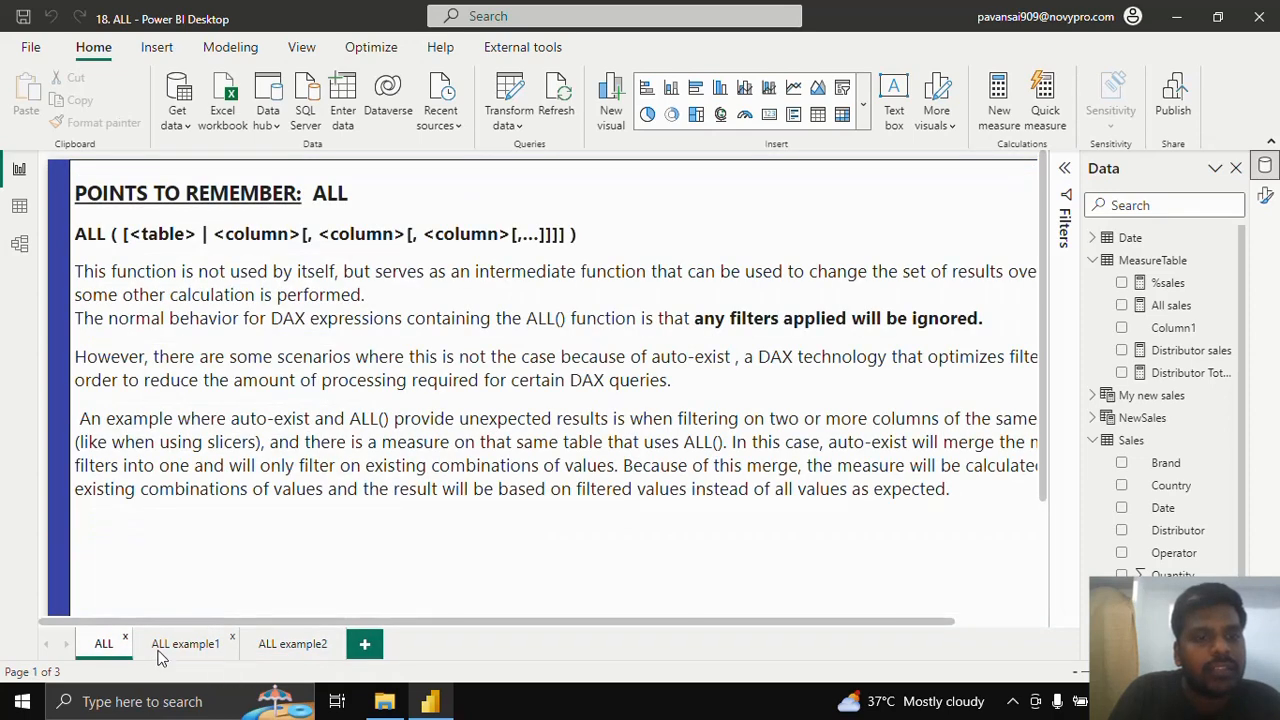